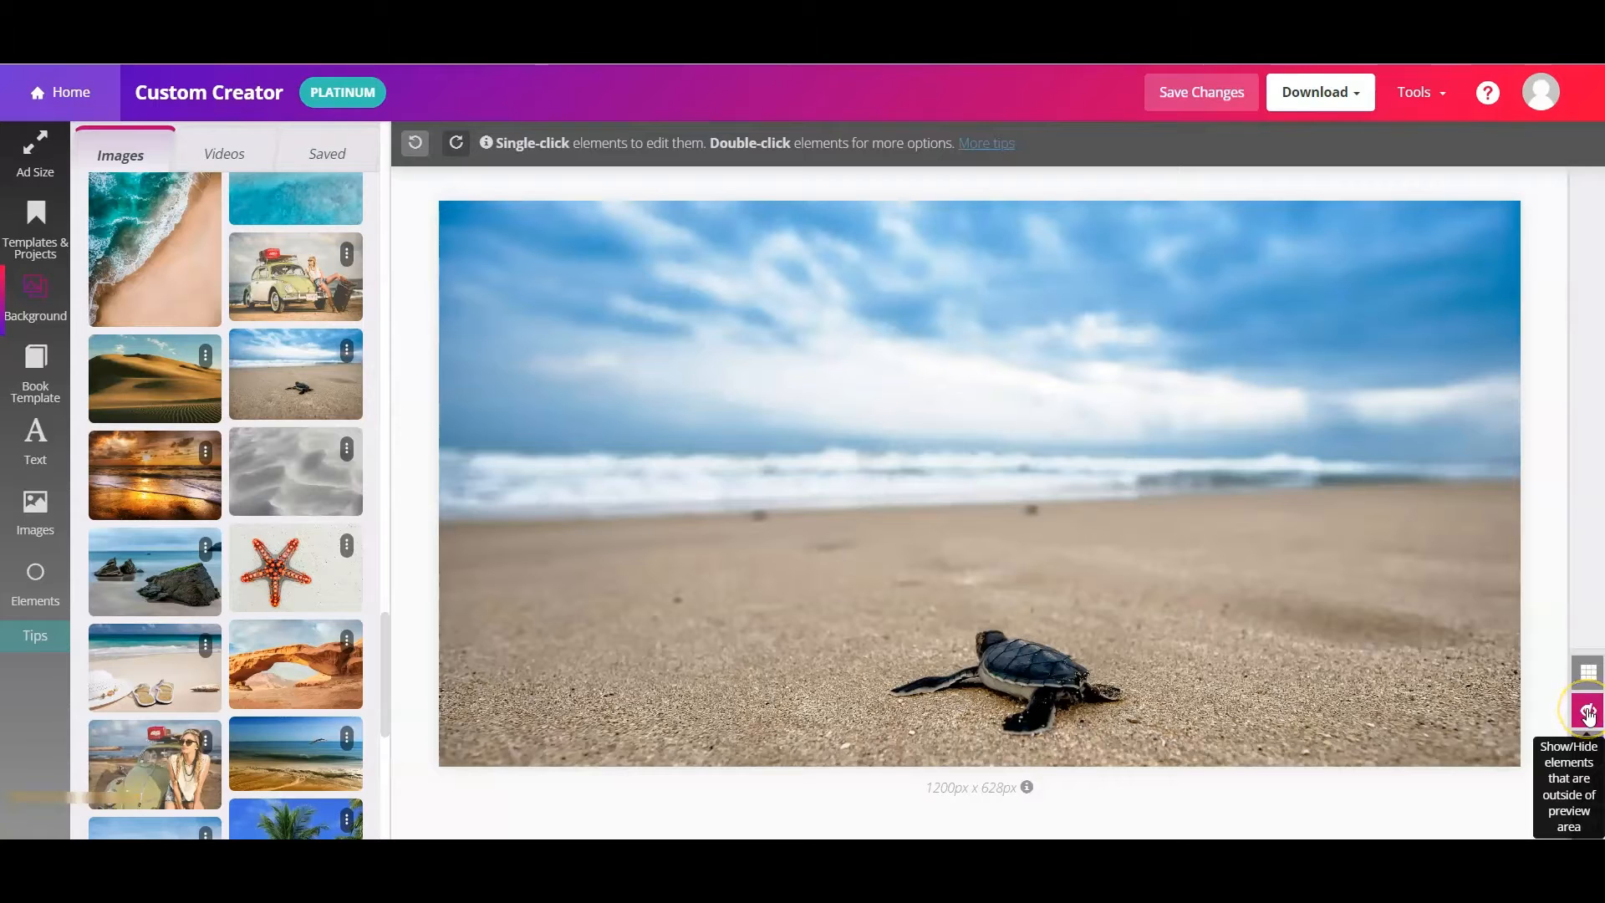
Shift the turtle beach background slightly up and enlarge it past the canvas's left edge, showing off-canvas areas only while adjusting
left_click(1588, 713)
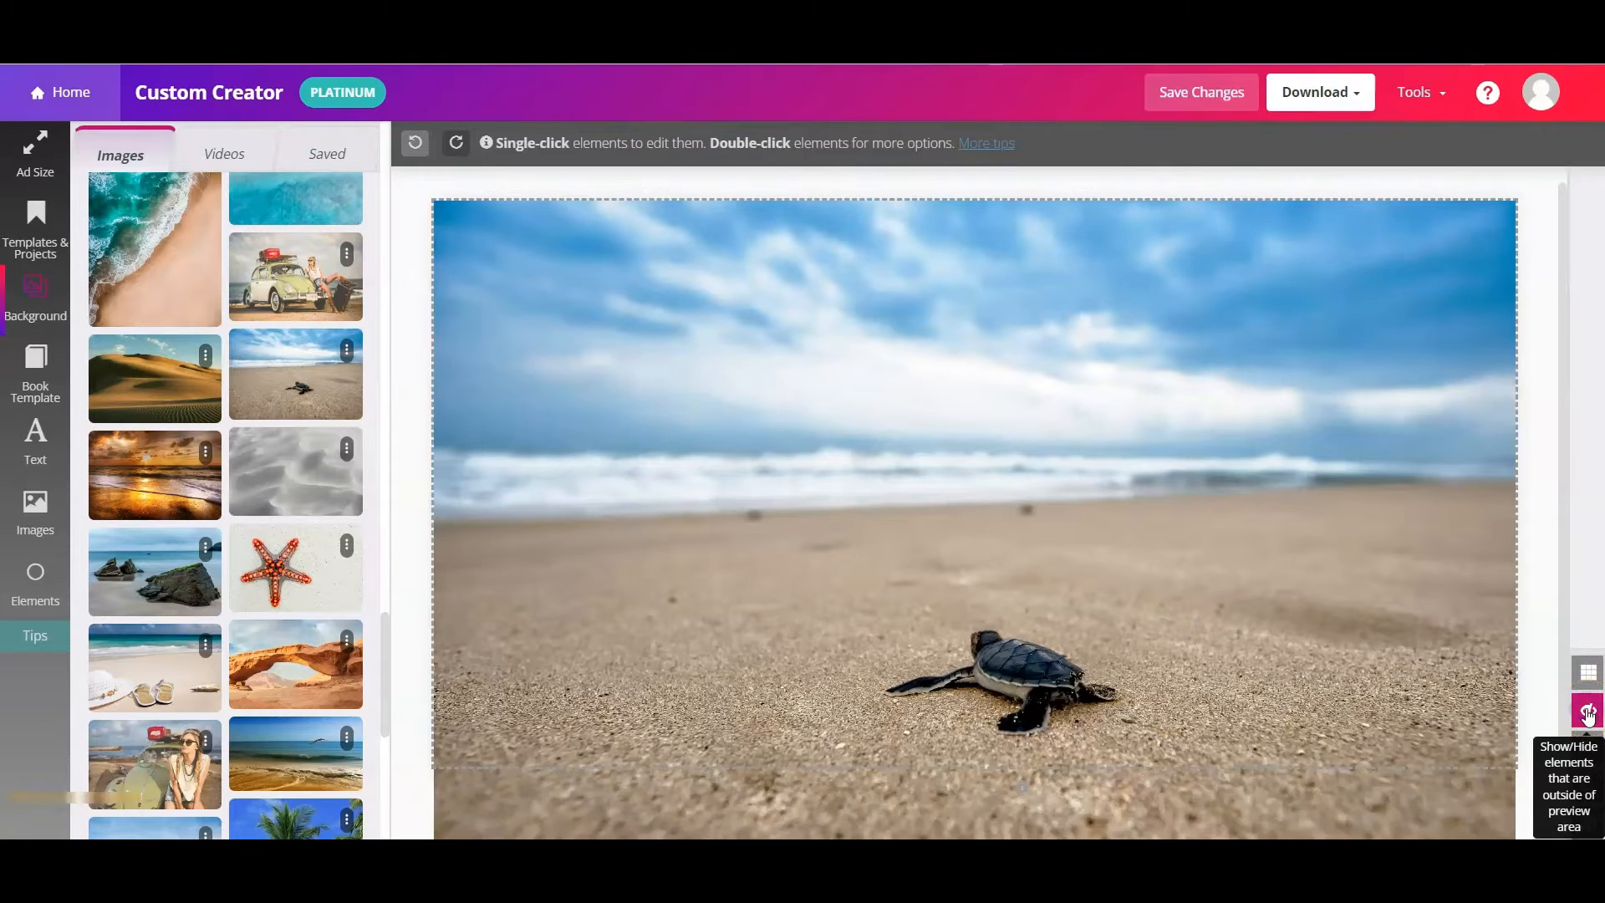
left_click(1312, 589)
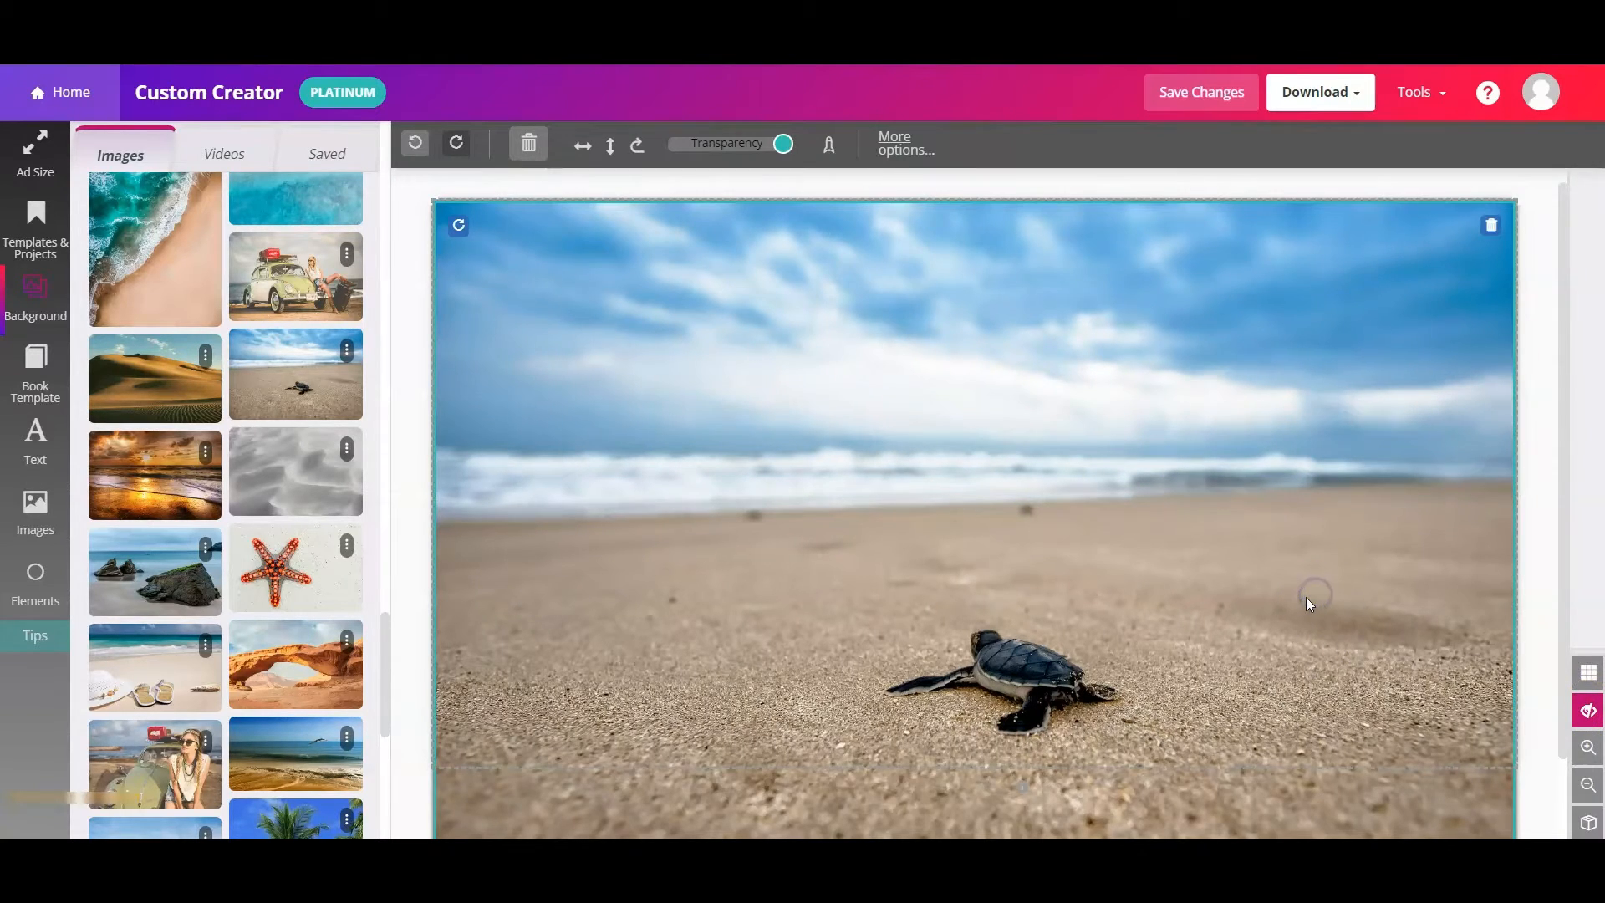
left_click_drag(1310, 604, 983, 577)
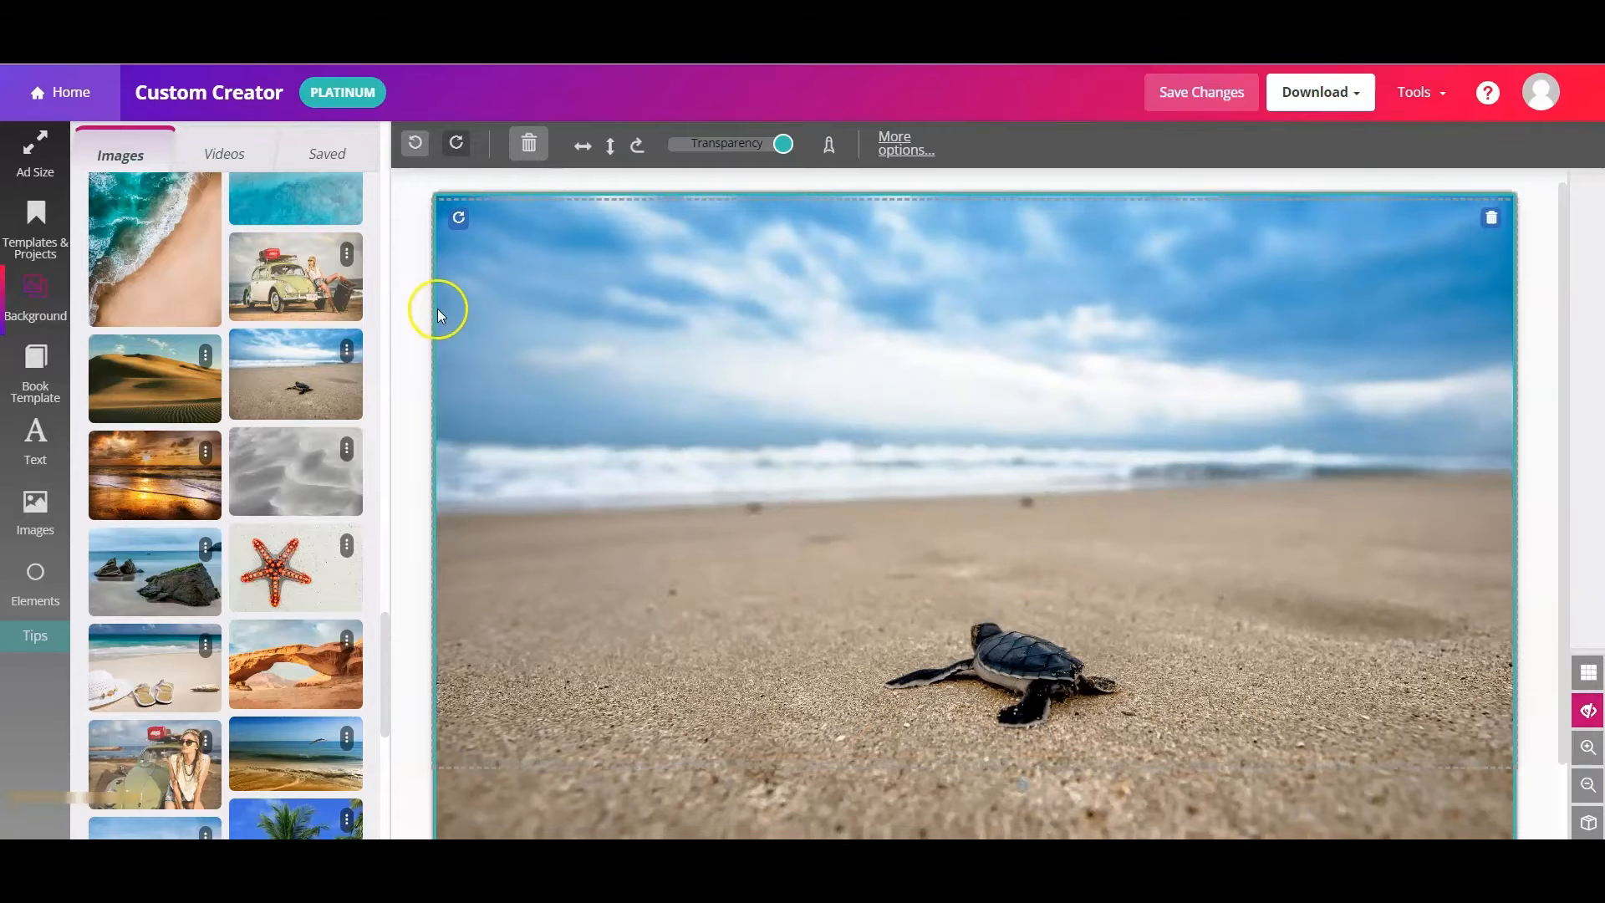
left_click_drag(433, 302, 421, 305)
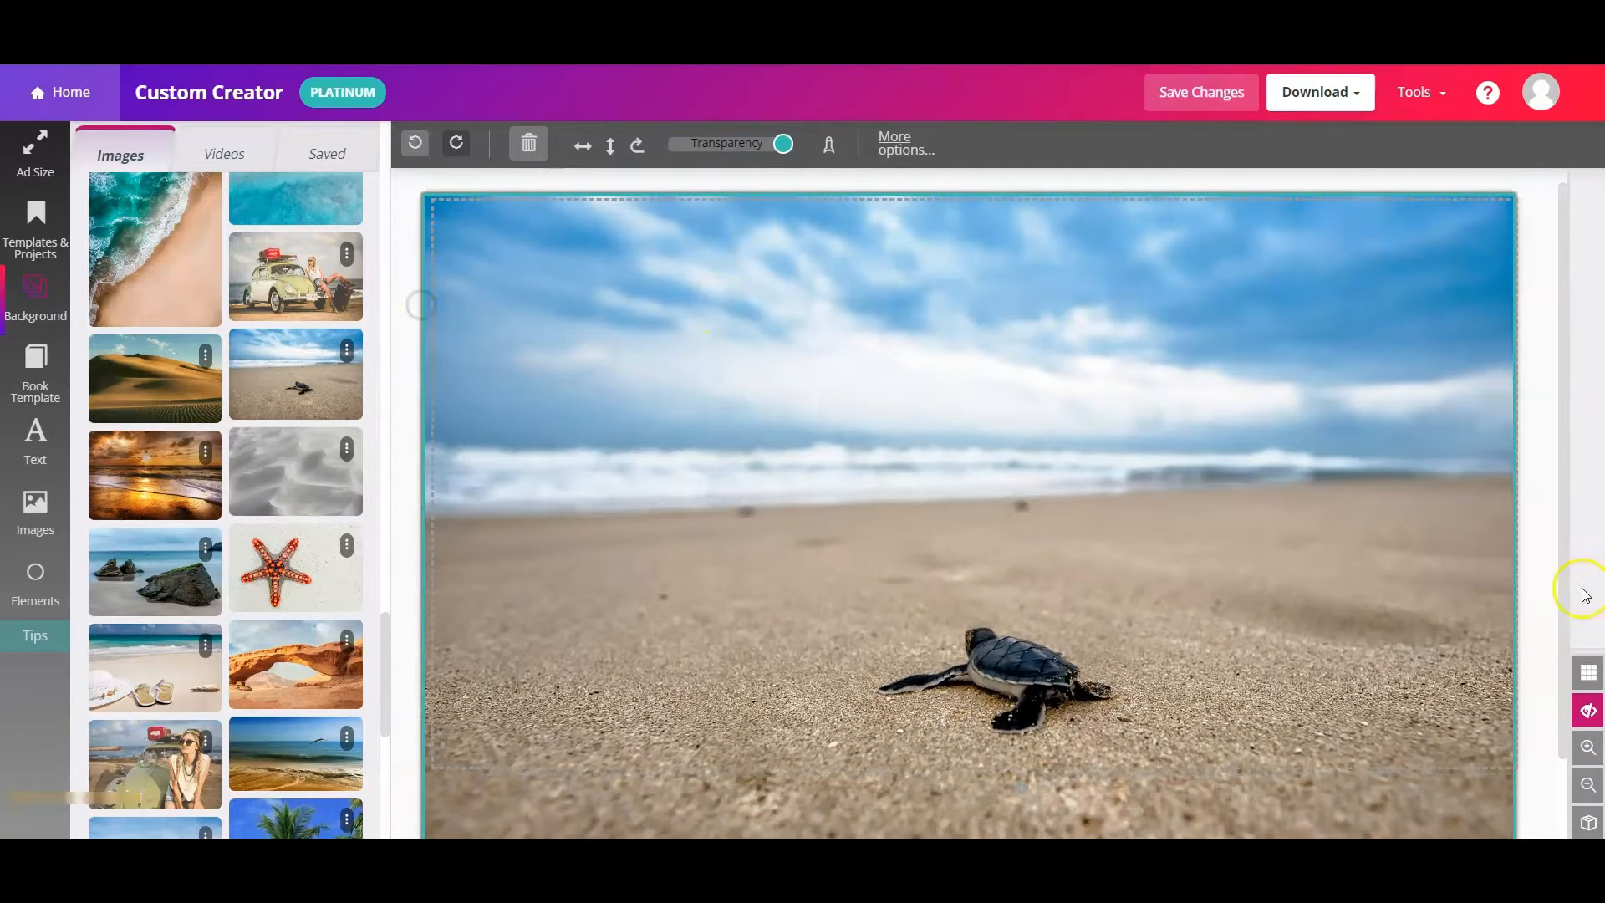
left_click(1588, 710)
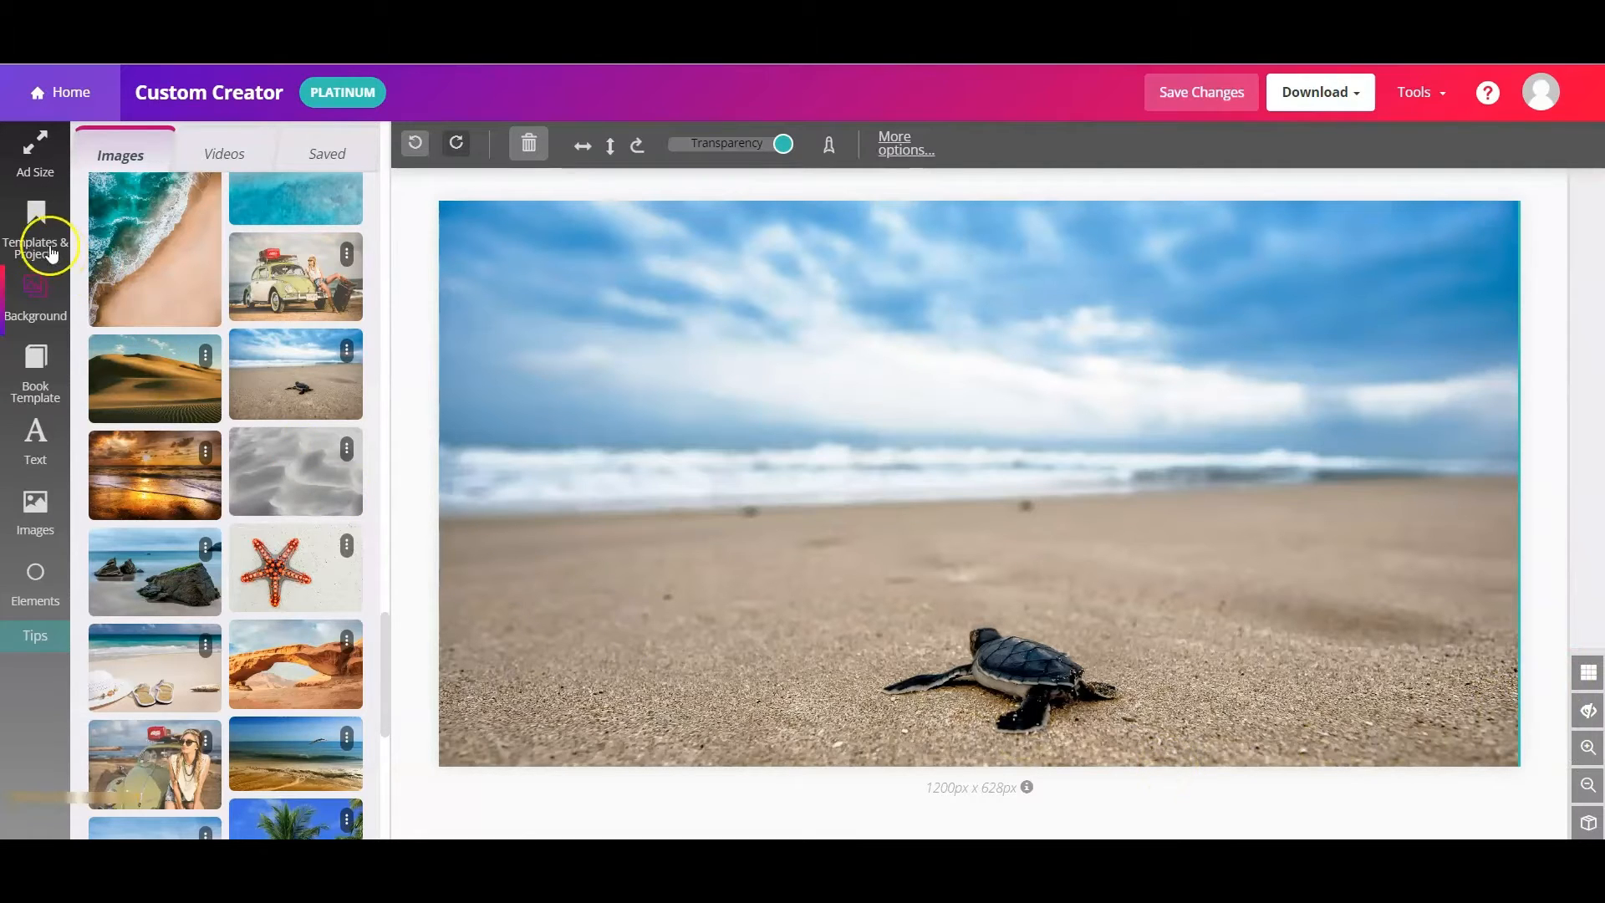
Add the light orange wooden plank surface from the Book Shelf community stamps to the canvas
left_click(34, 514)
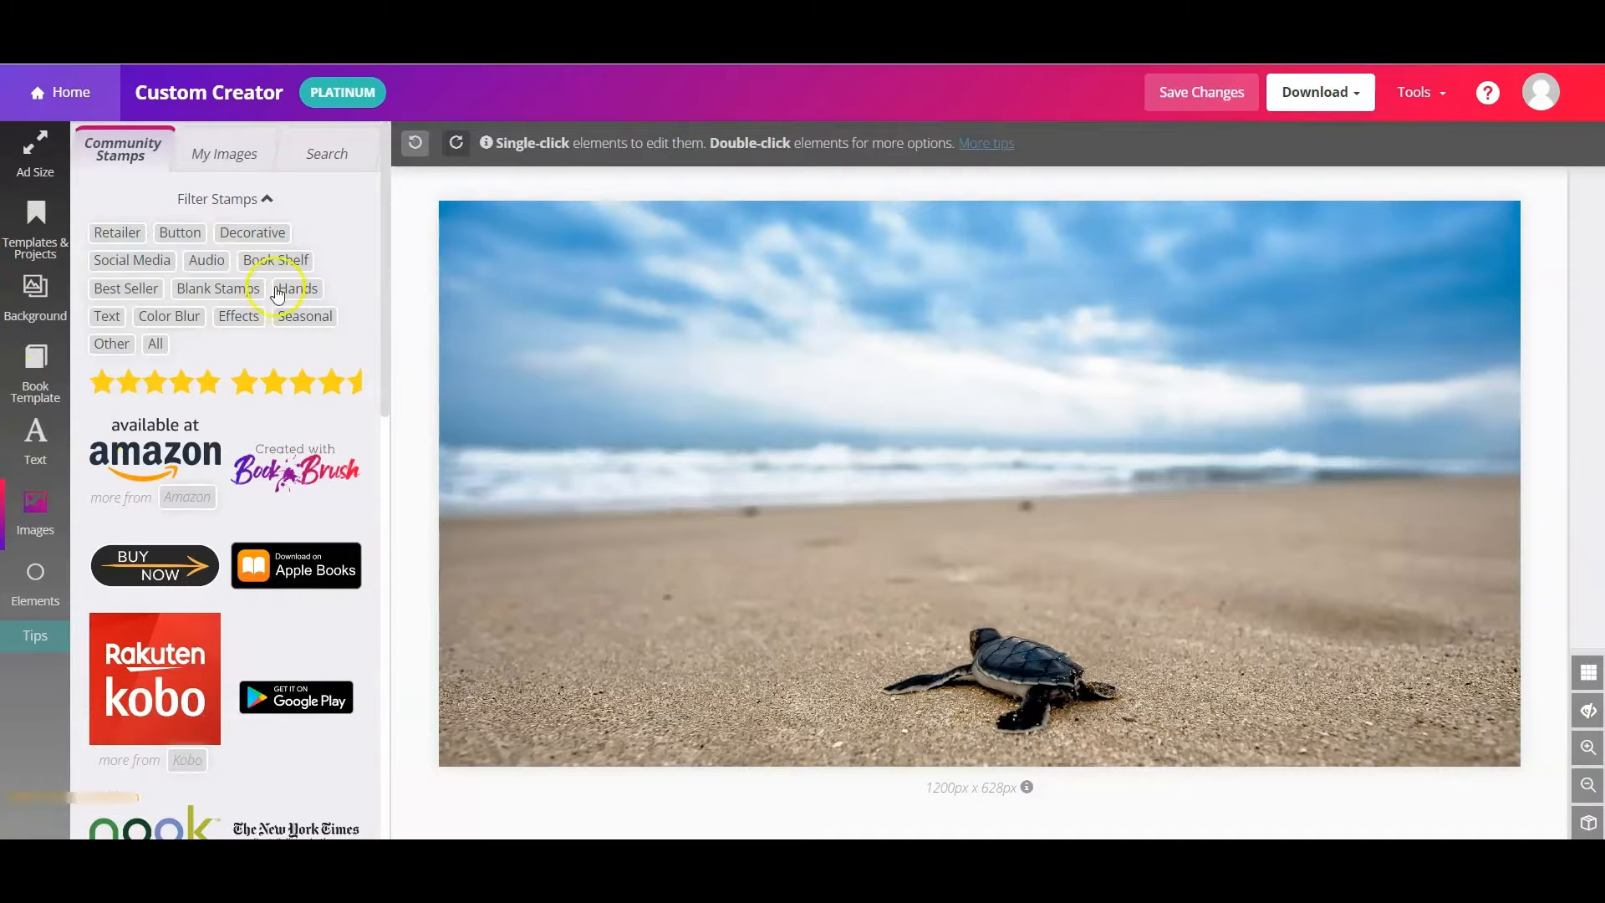
left_click(258, 268)
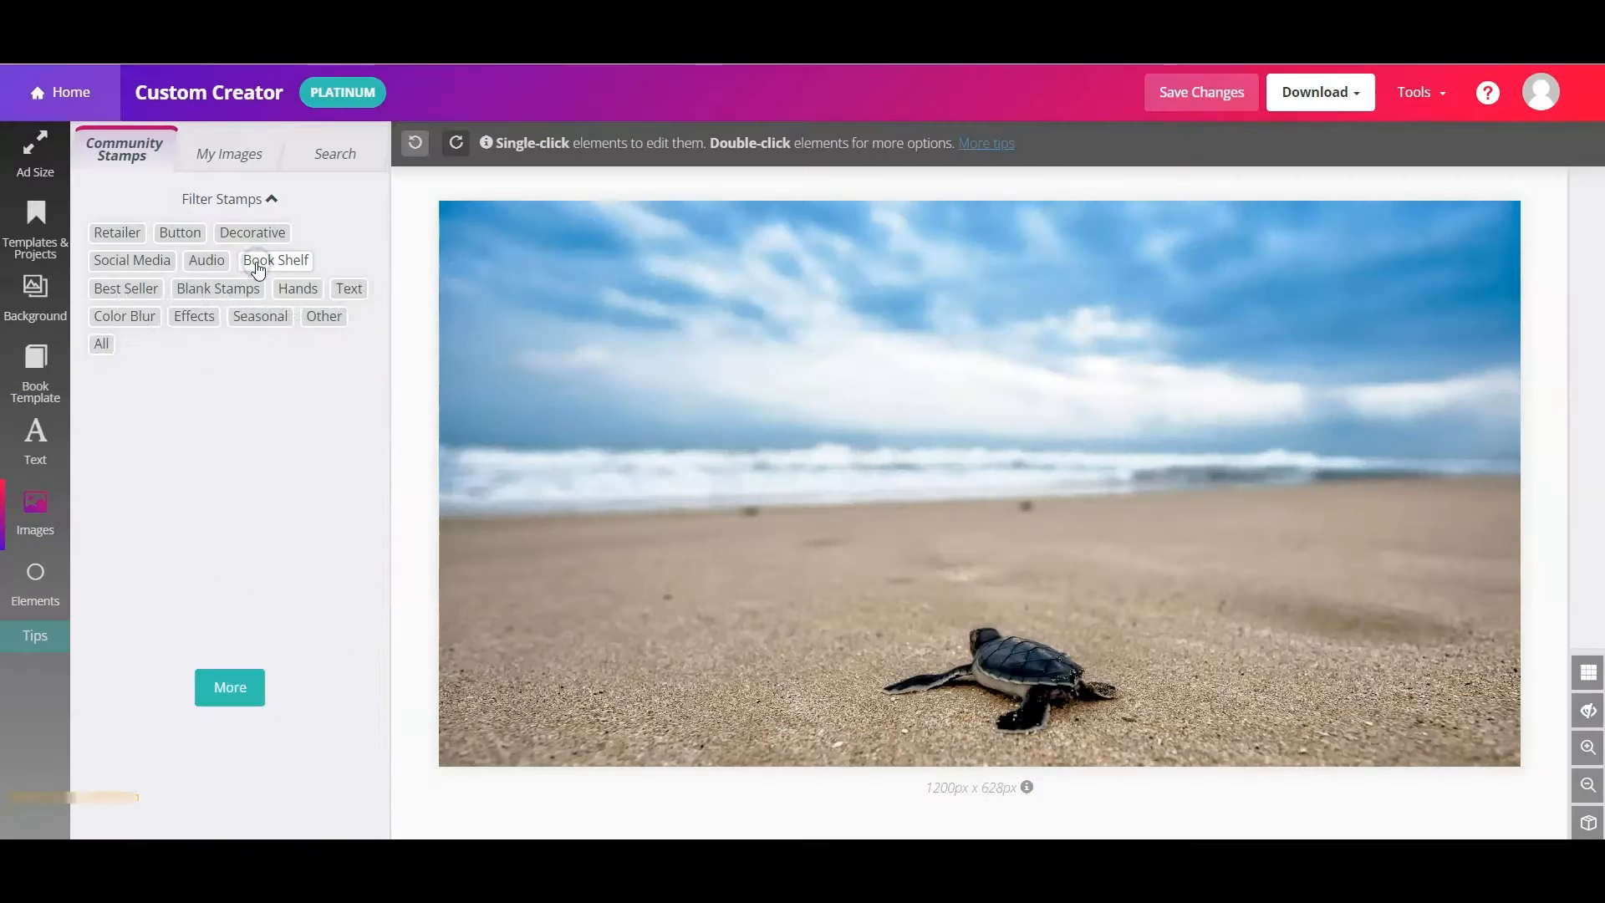
scroll(324, 376, "down", 3)
scroll(326, 385, "down", 6)
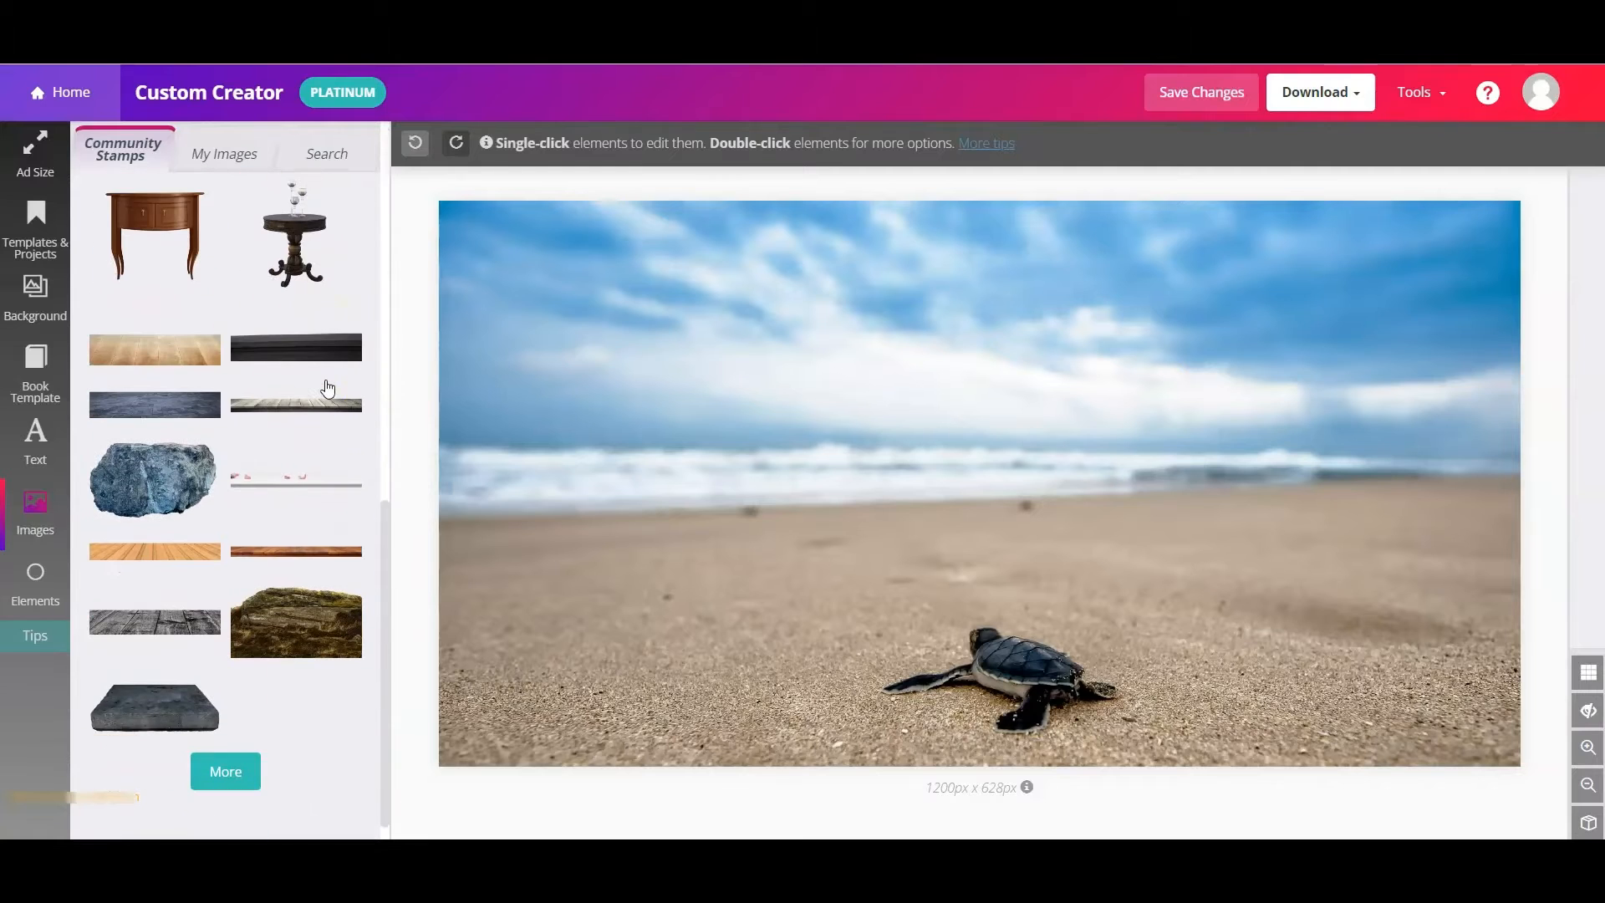
left_click(226, 734)
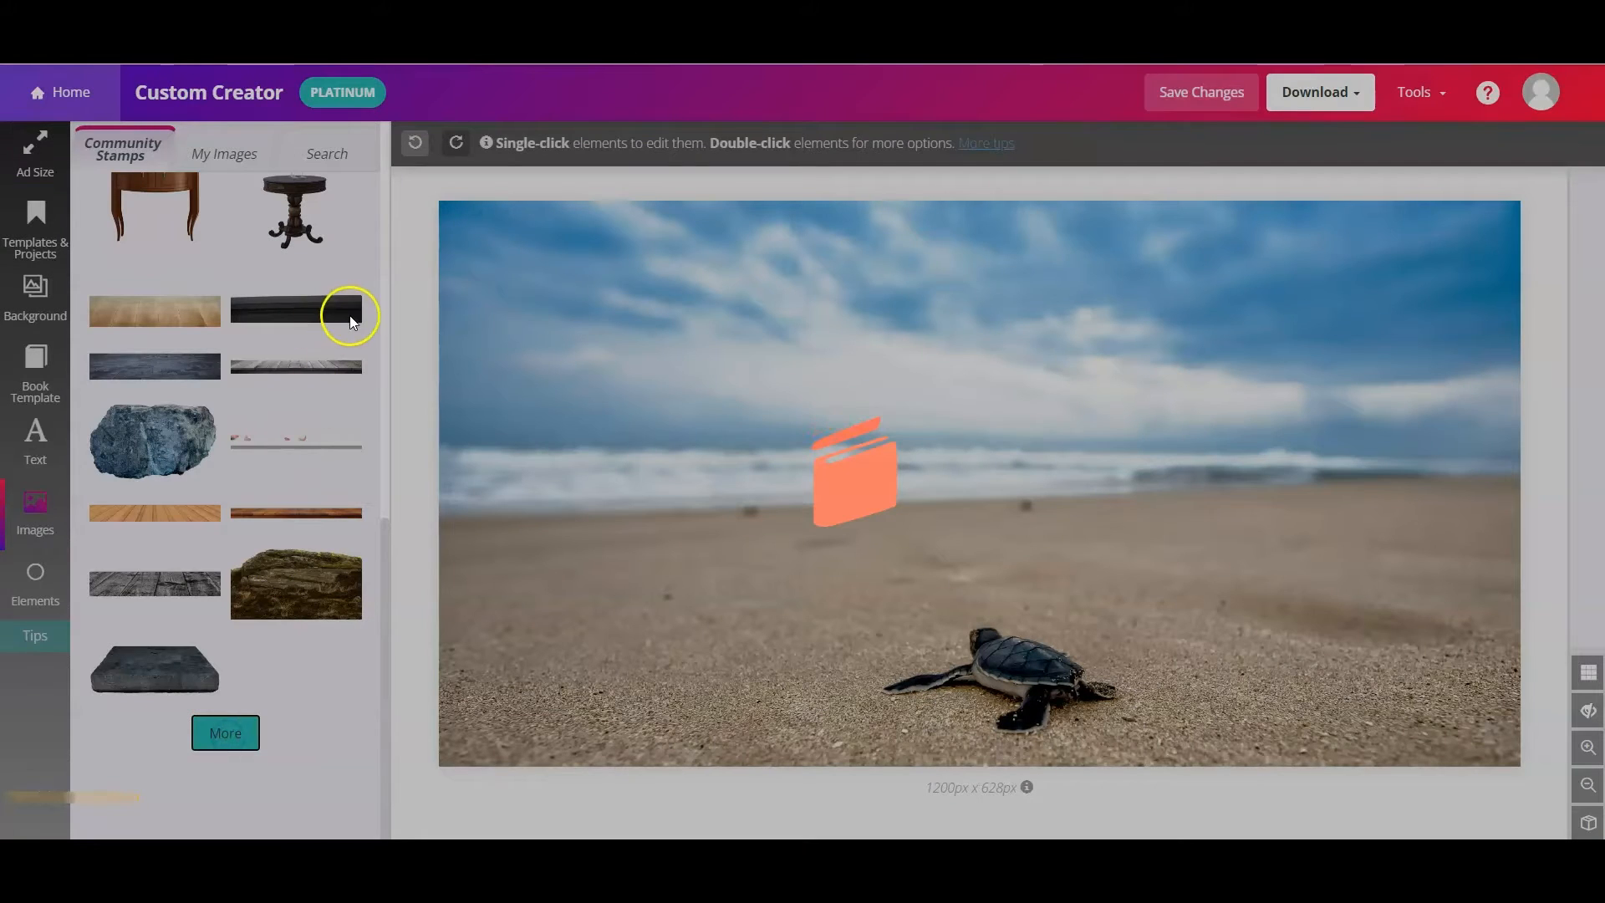
scroll(365, 393, "down", 1)
scroll(360, 388, "down", 3)
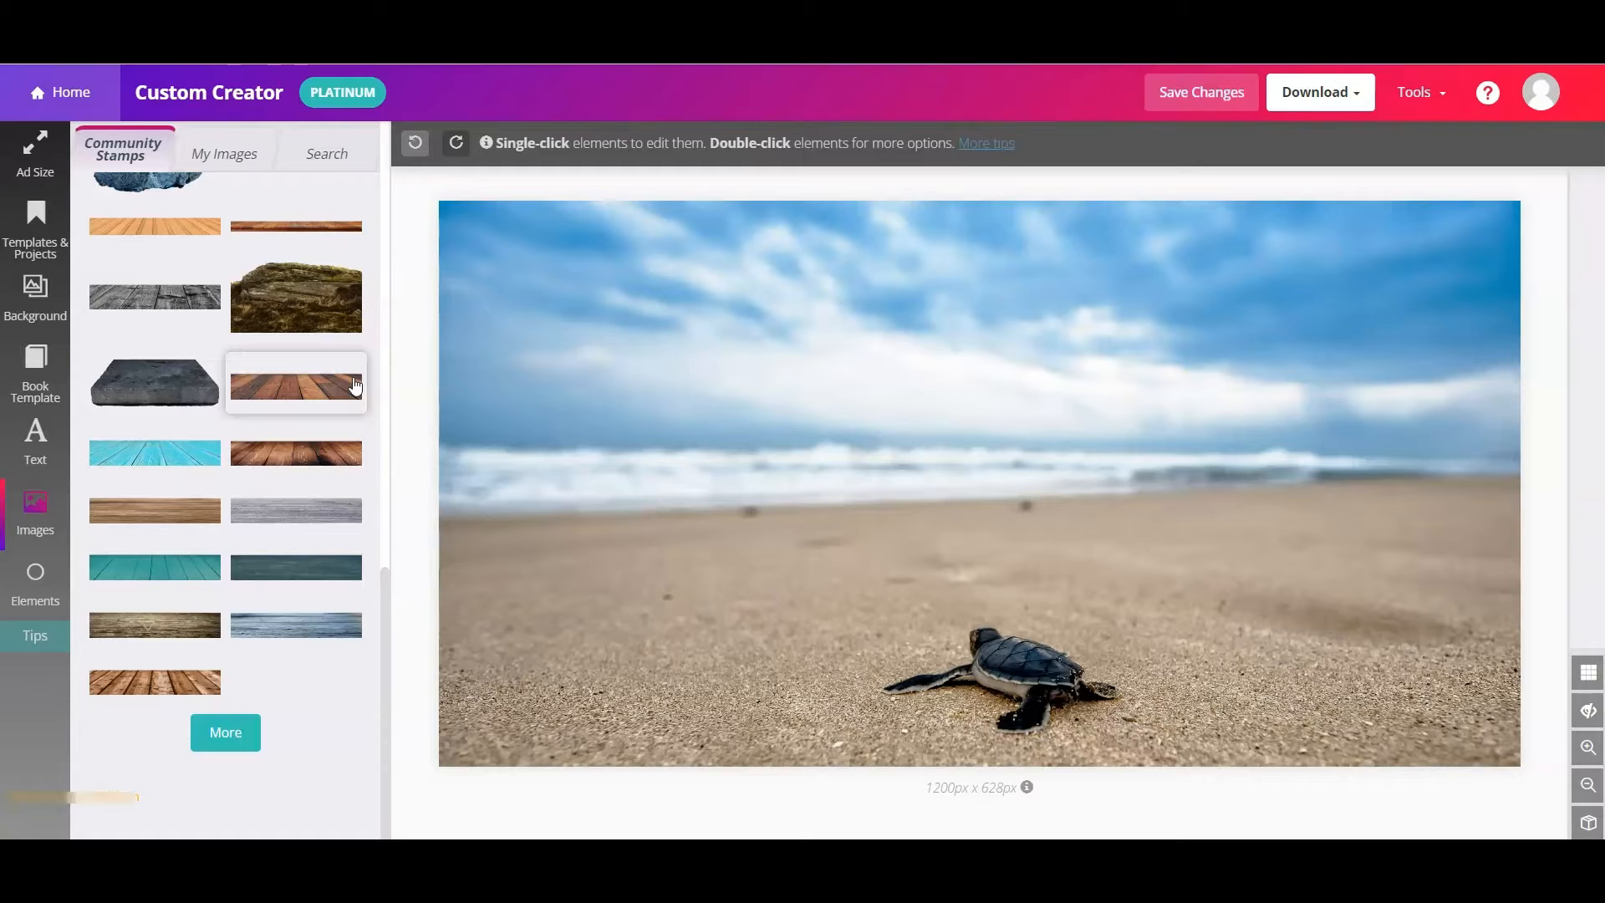
left_click(175, 238)
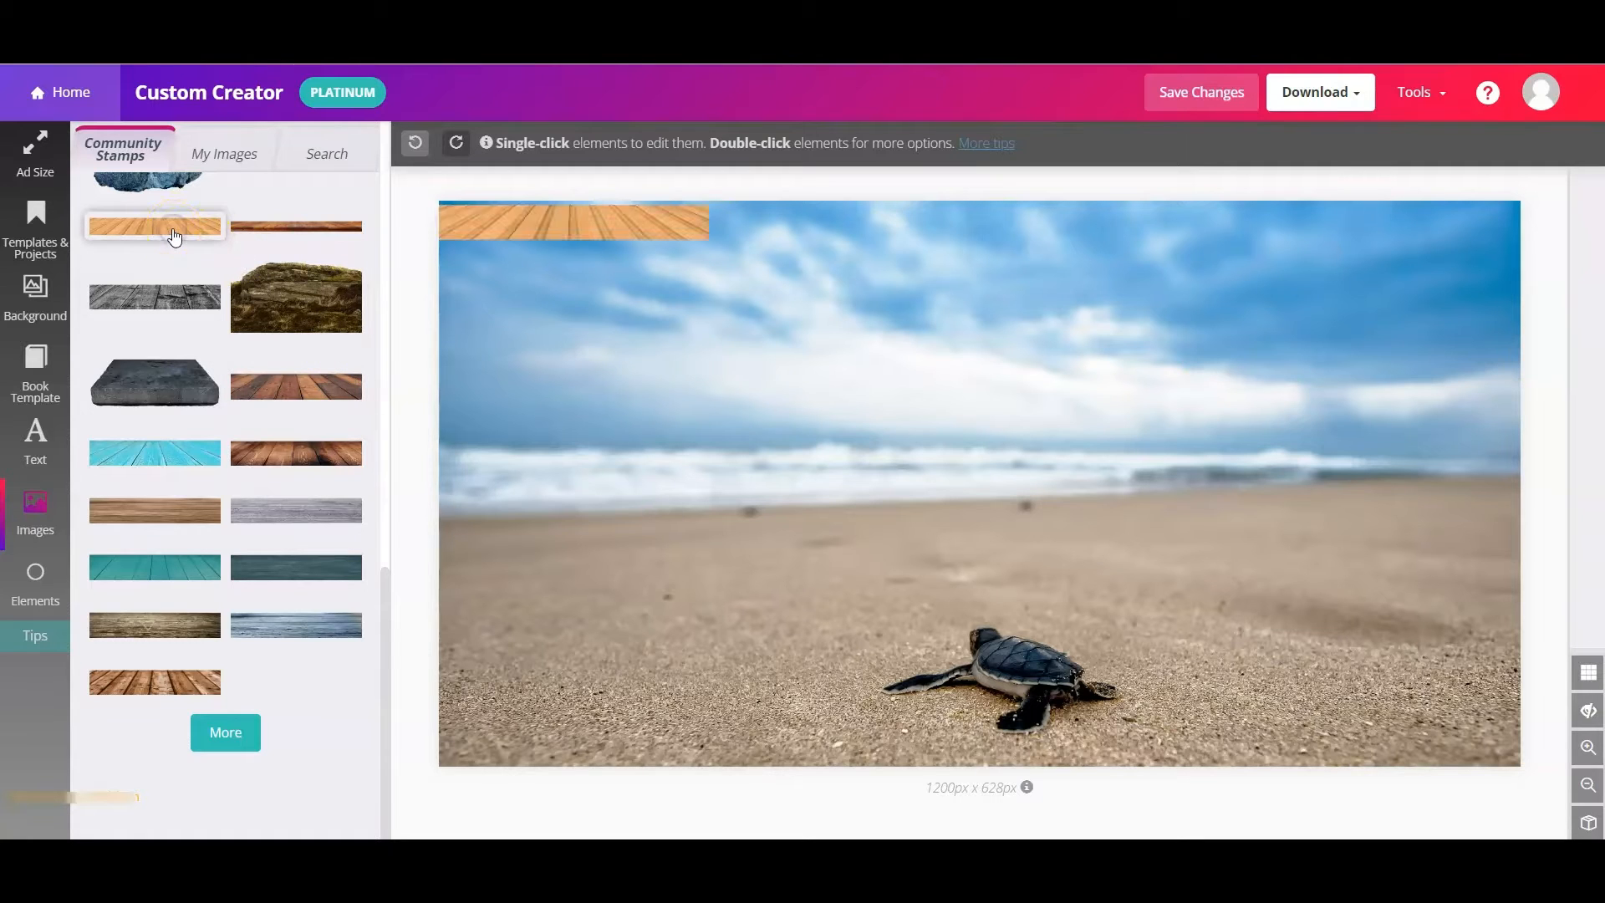
Enlarge the wooden plank stamp to 25% size so it spans the canvas, and place it along the bottom edge
left_click(600, 238)
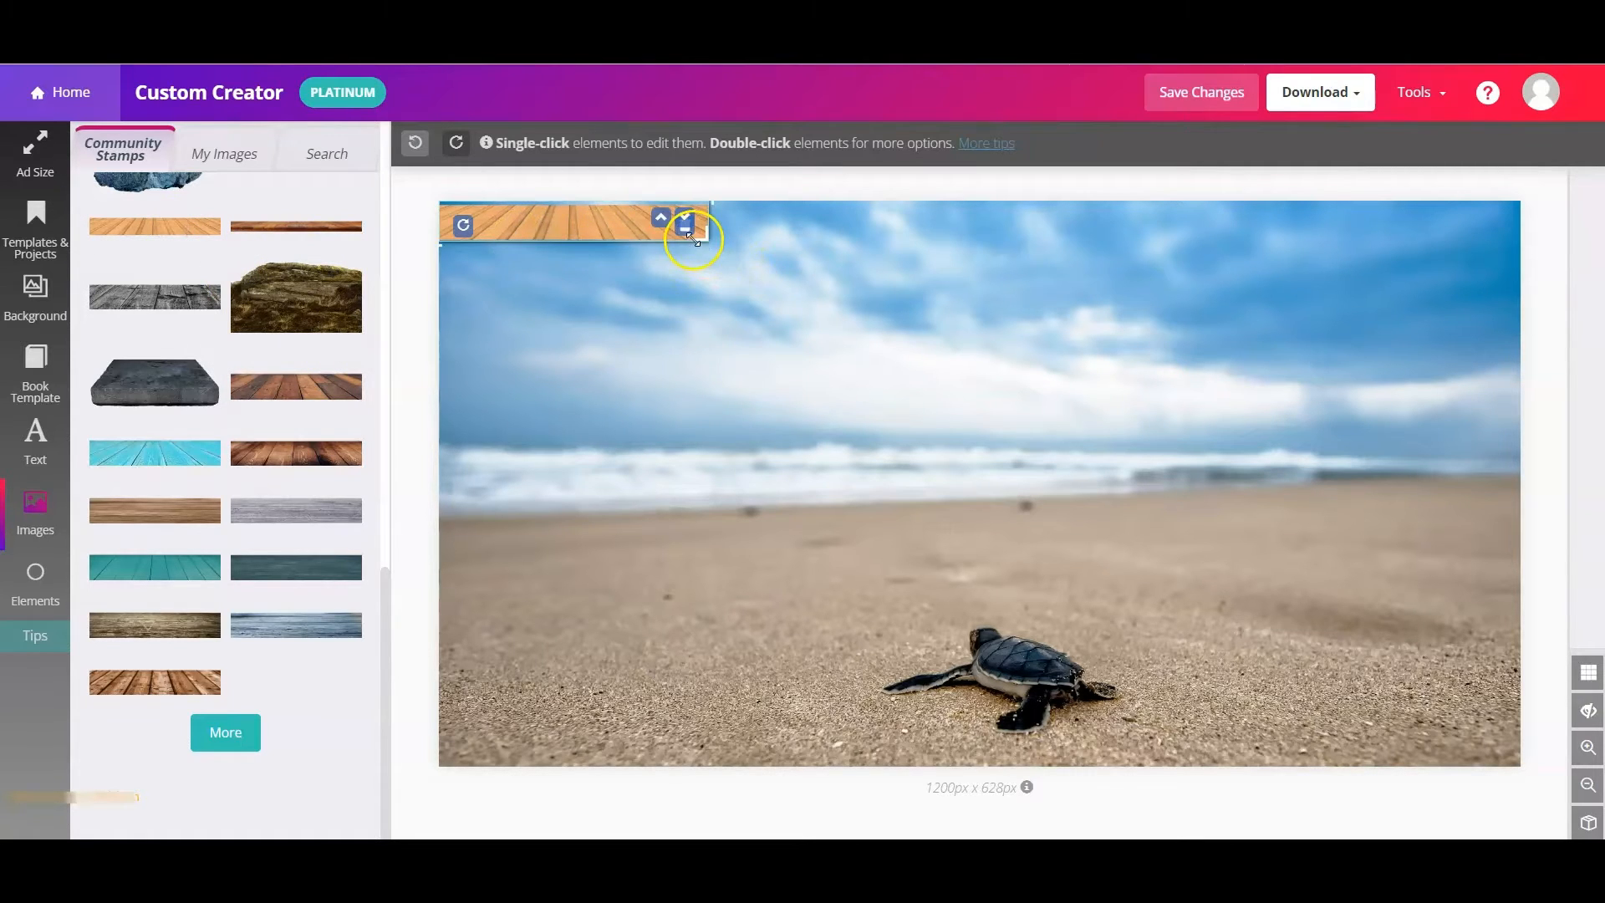
left_click_drag(694, 239, 1060, 292)
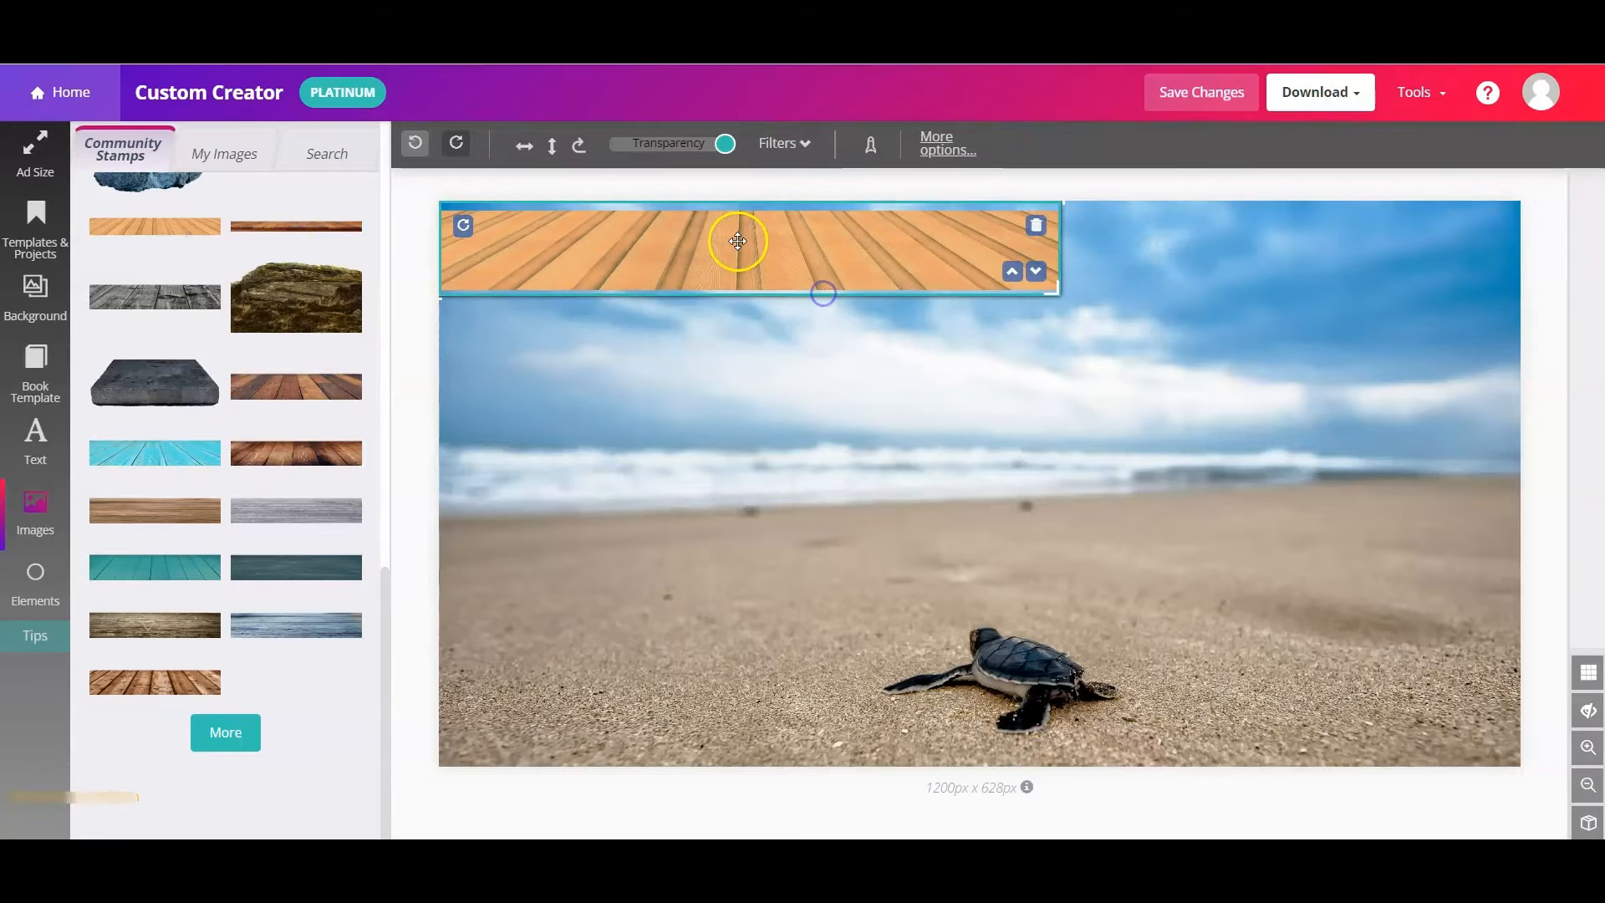
double_click(723, 245)
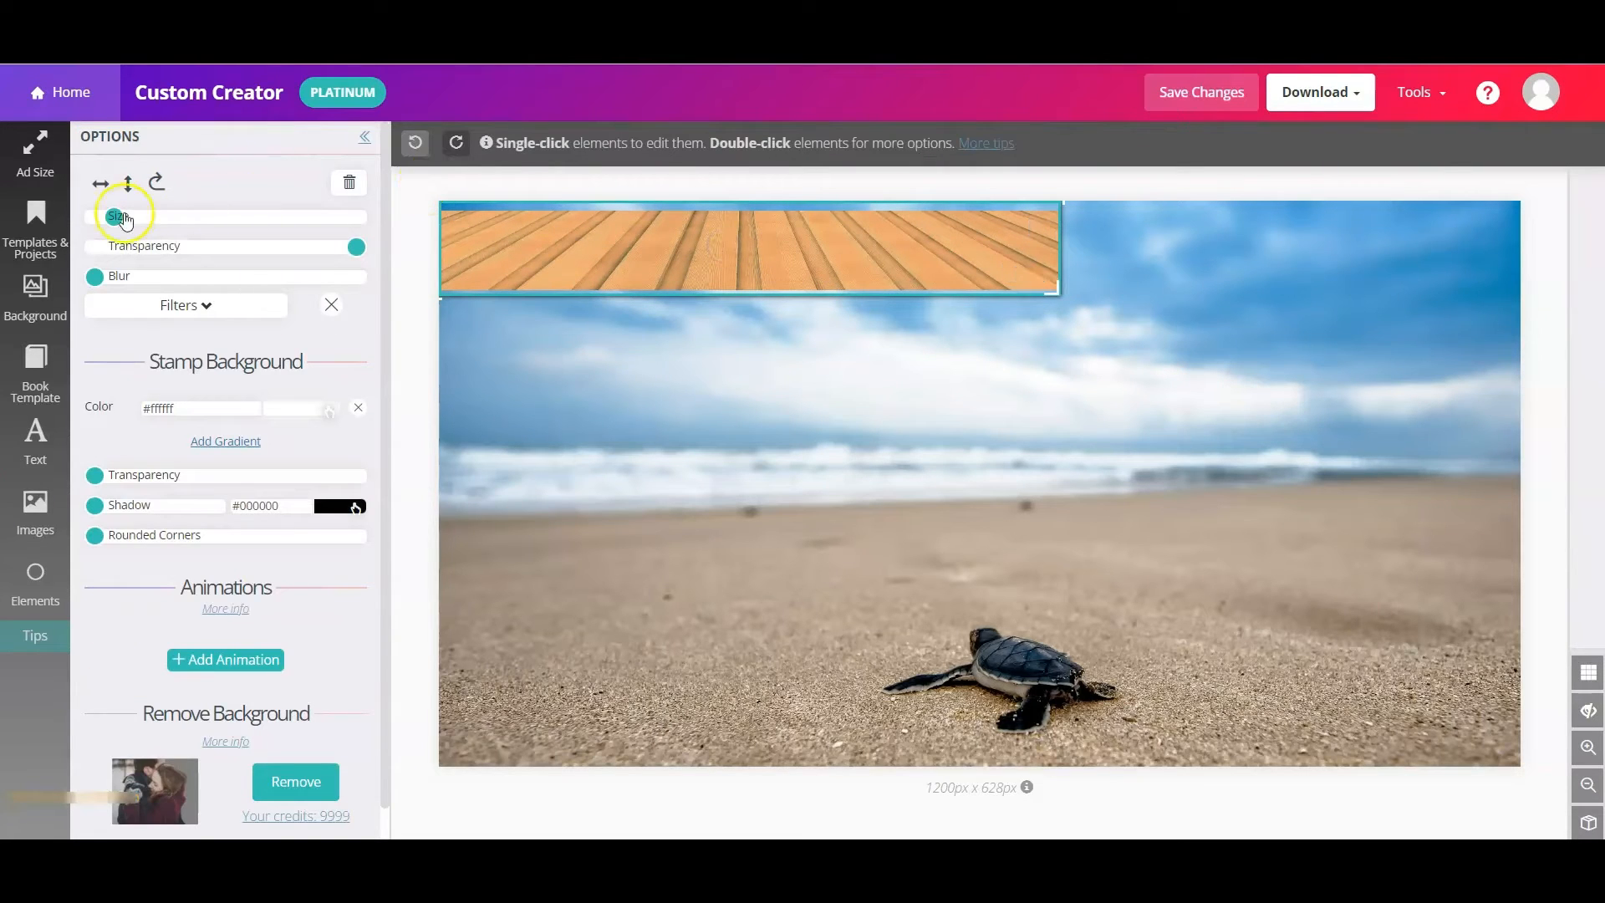
left_click_drag(118, 220, 131, 219)
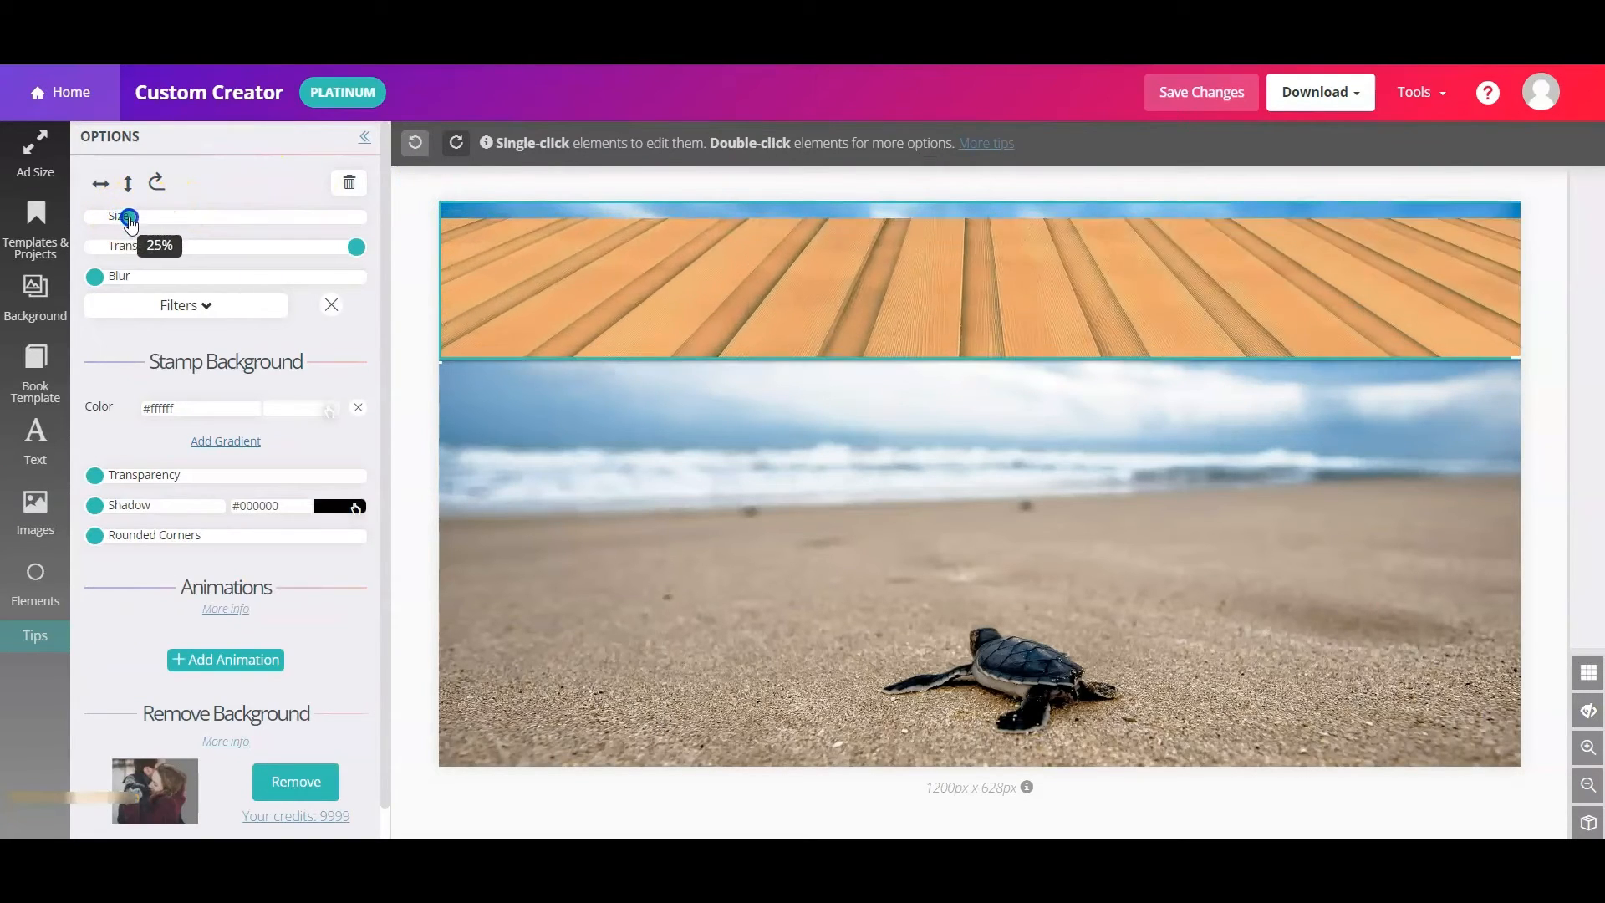
left_click_drag(1146, 301, 1156, 751)
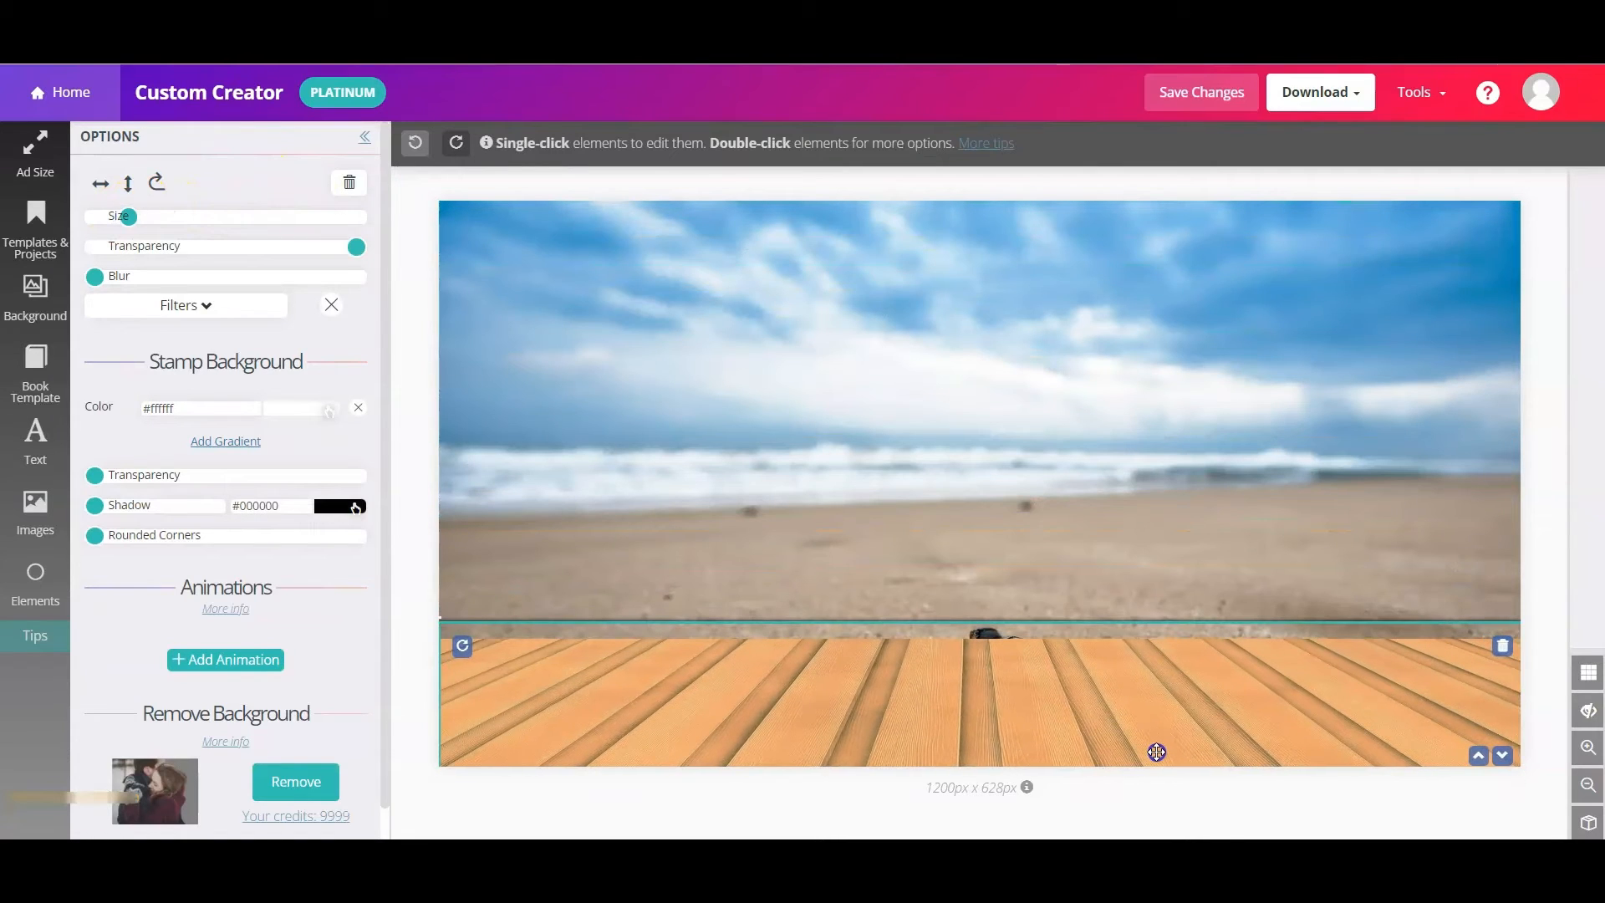
Raise the wooden plank slightly toward the lower guide line, displaying the gridlines only during the adjustment
left_click(1589, 676)
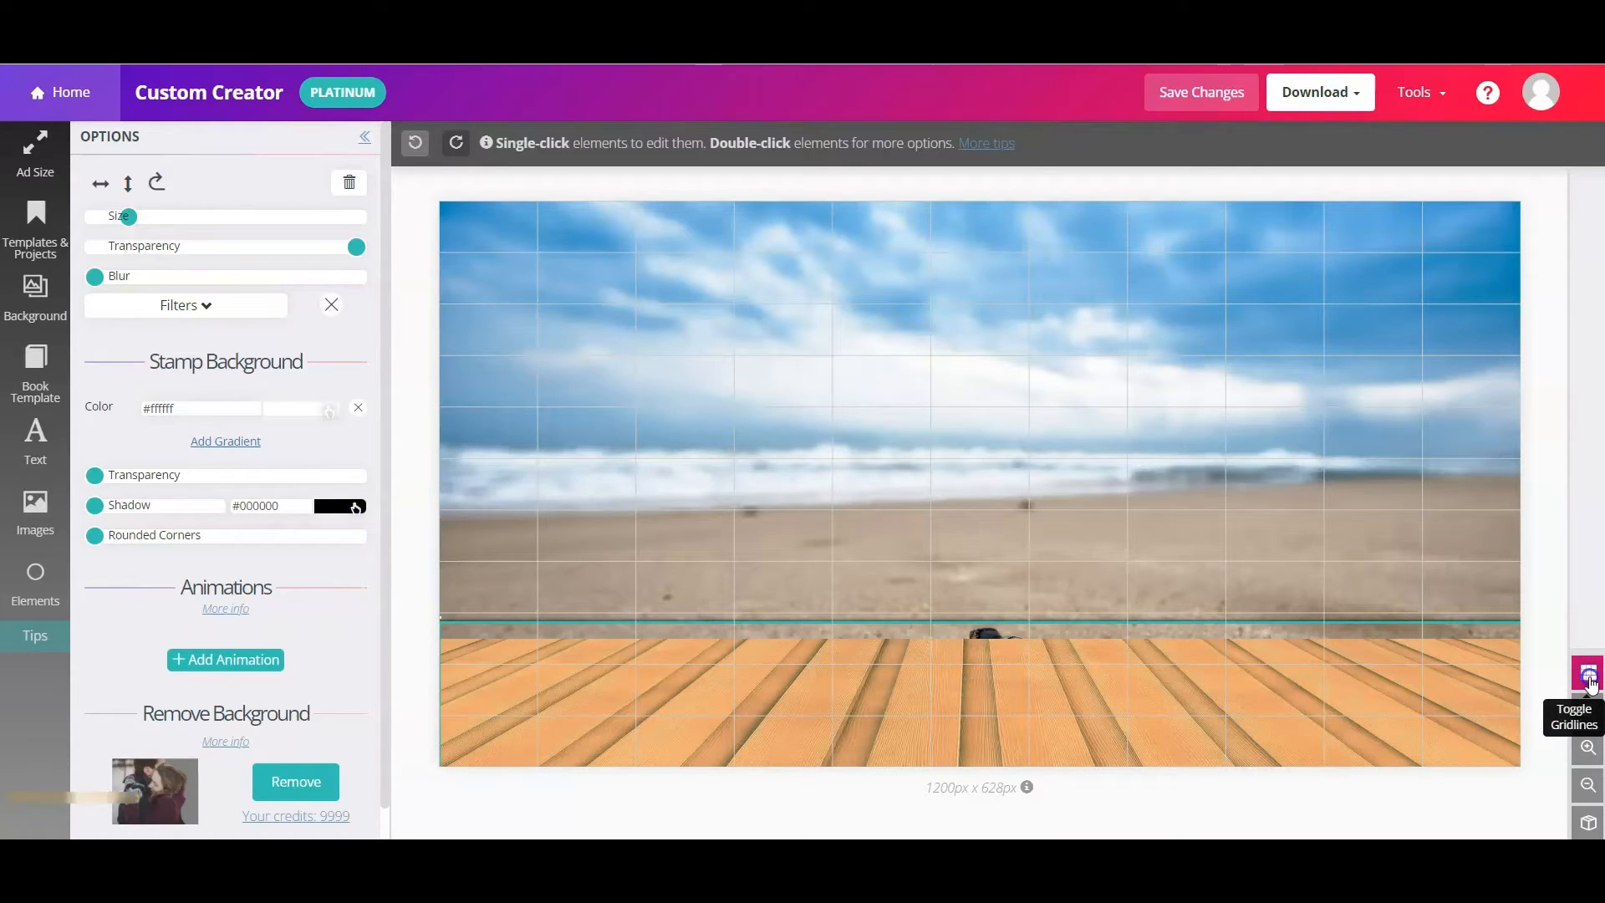
left_click(1590, 677)
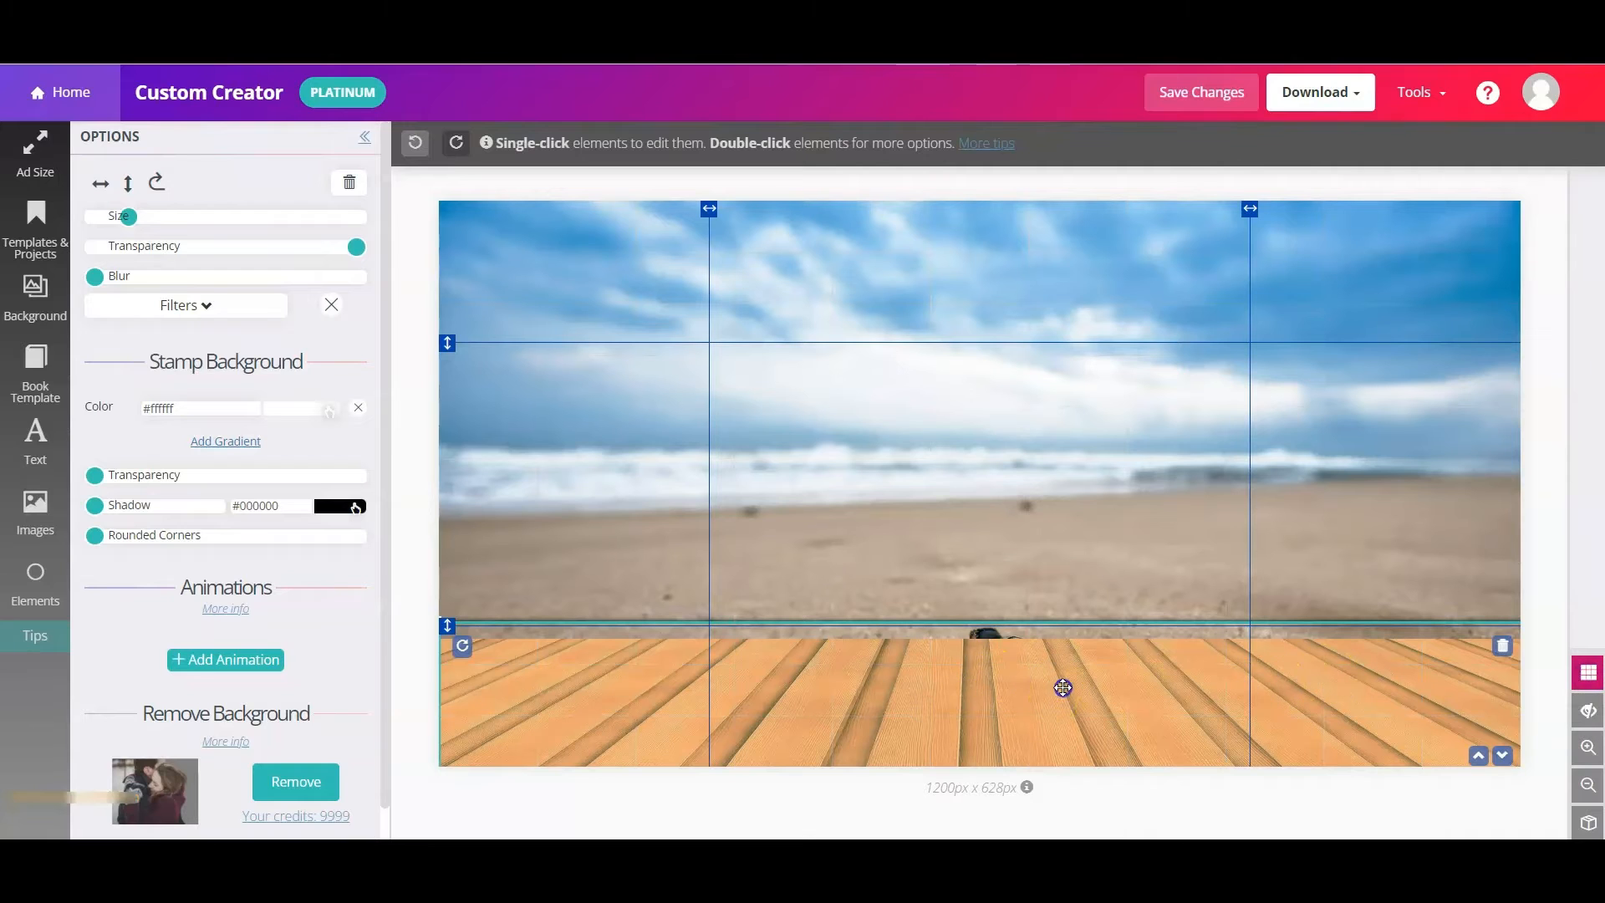
left_click_drag(1063, 687, 1058, 679)
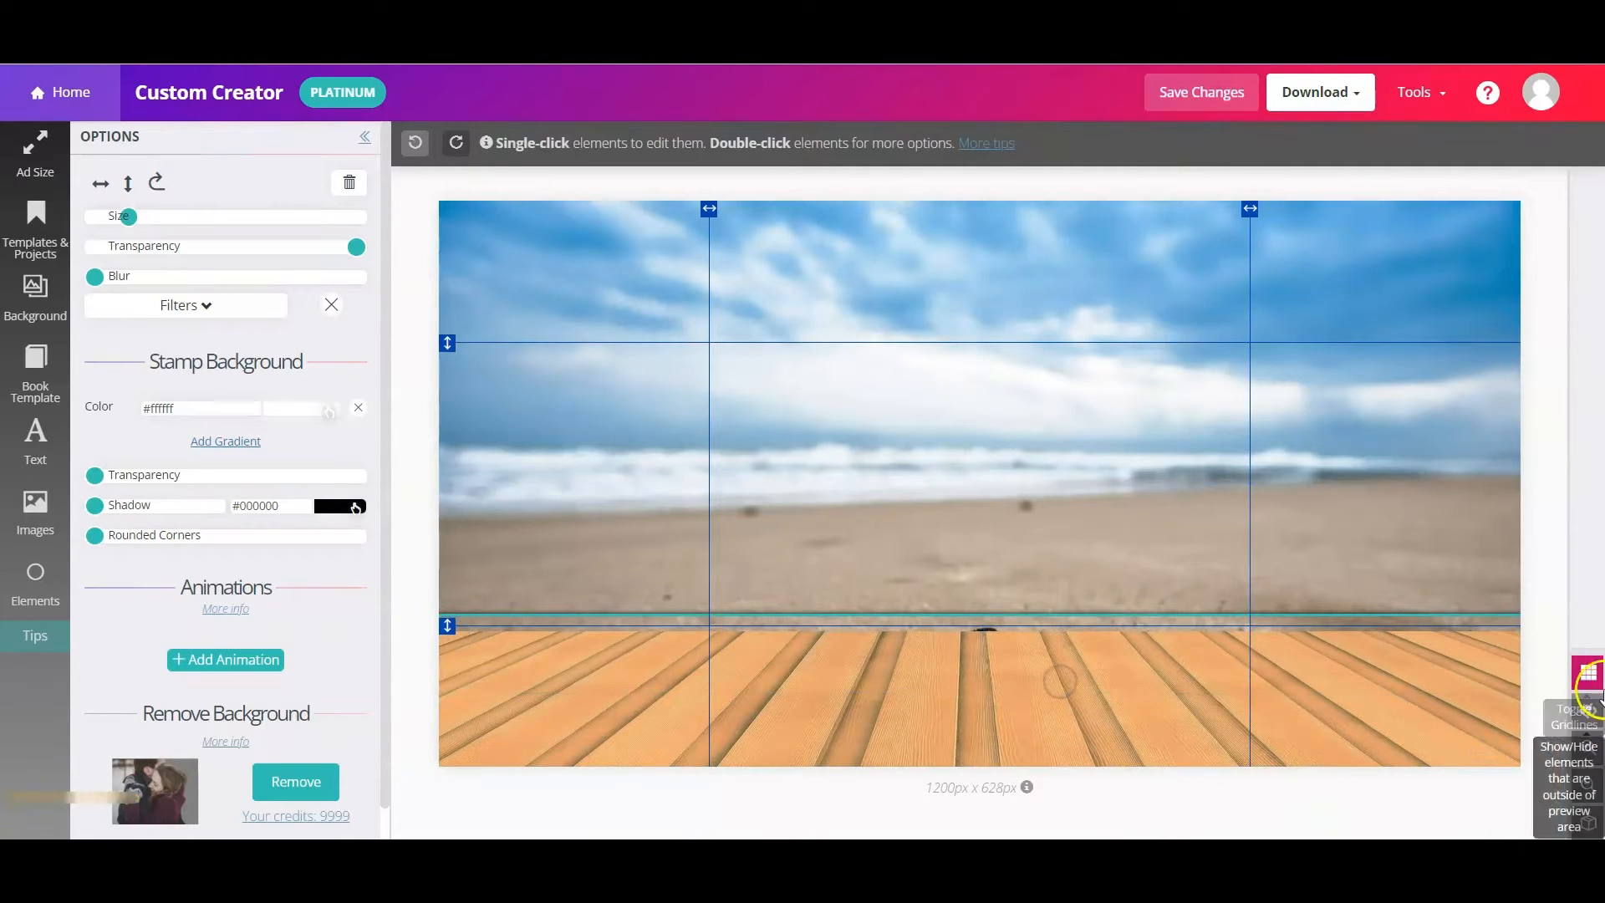
left_click(1587, 673)
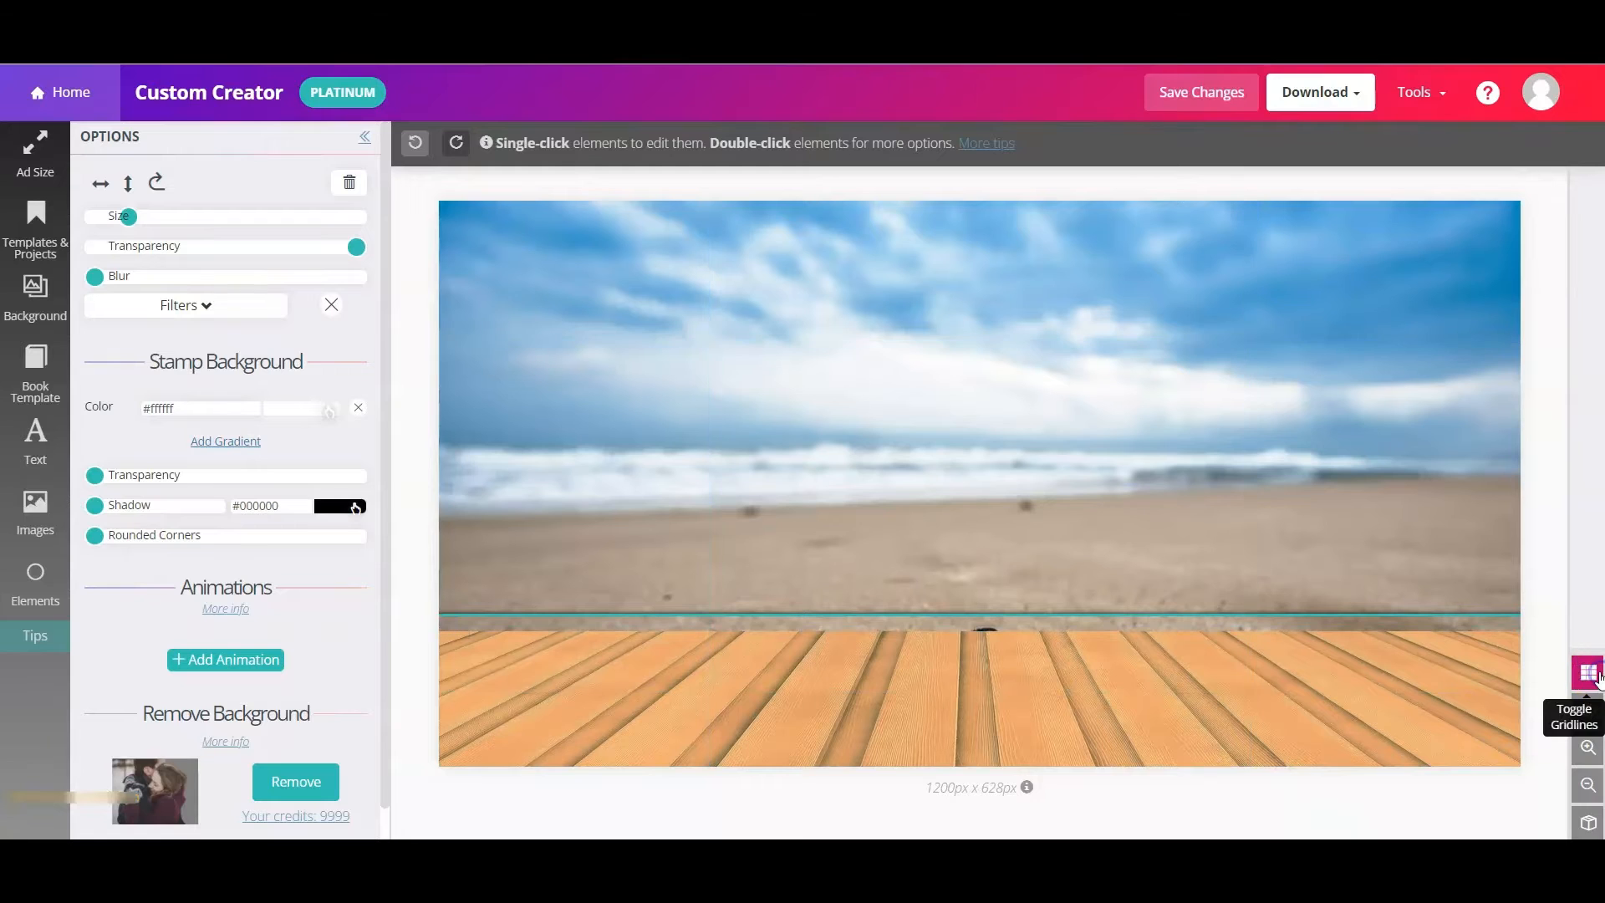
Add the front-facing tablet book template with the "New Day at the Beach House" cover
left_click(35, 374)
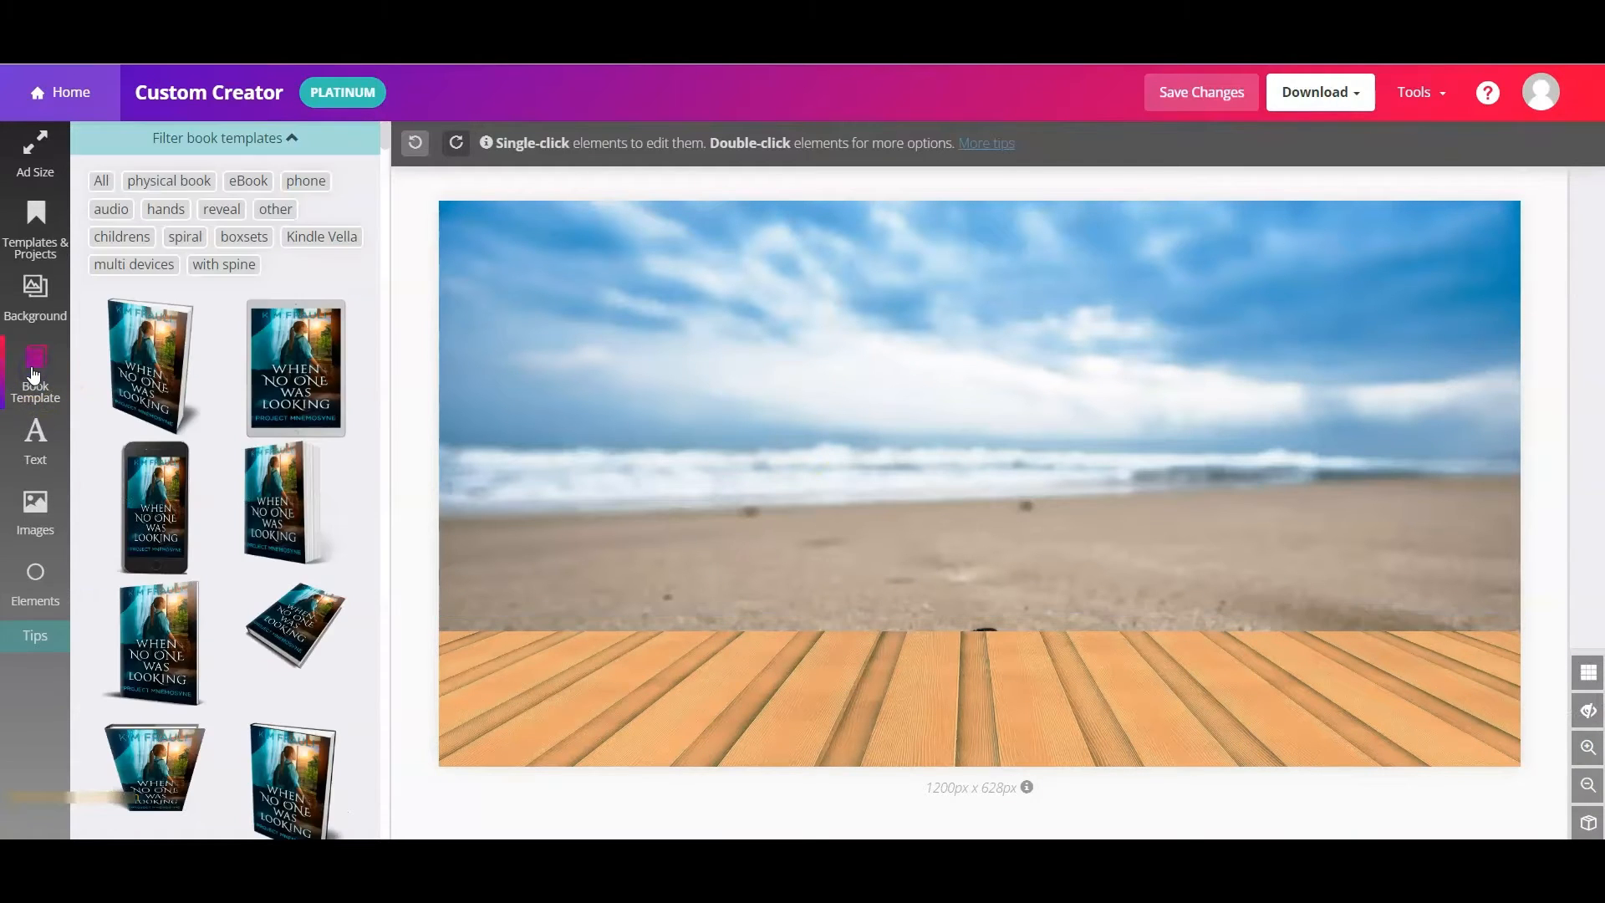
left_click(296, 361)
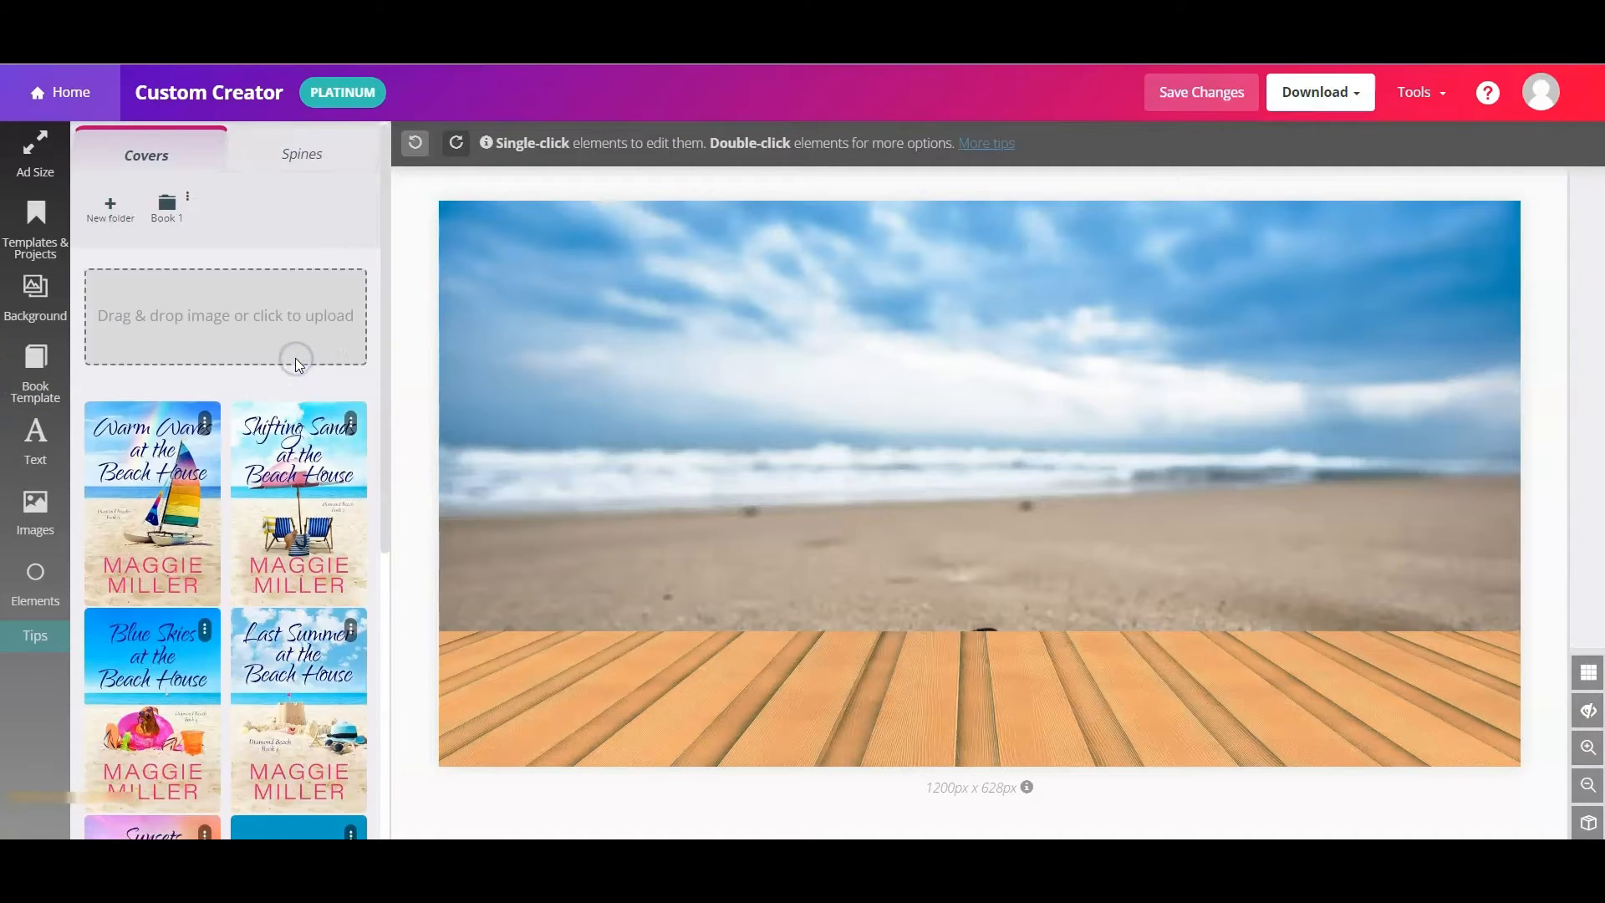
scroll(295, 358, "down", 4)
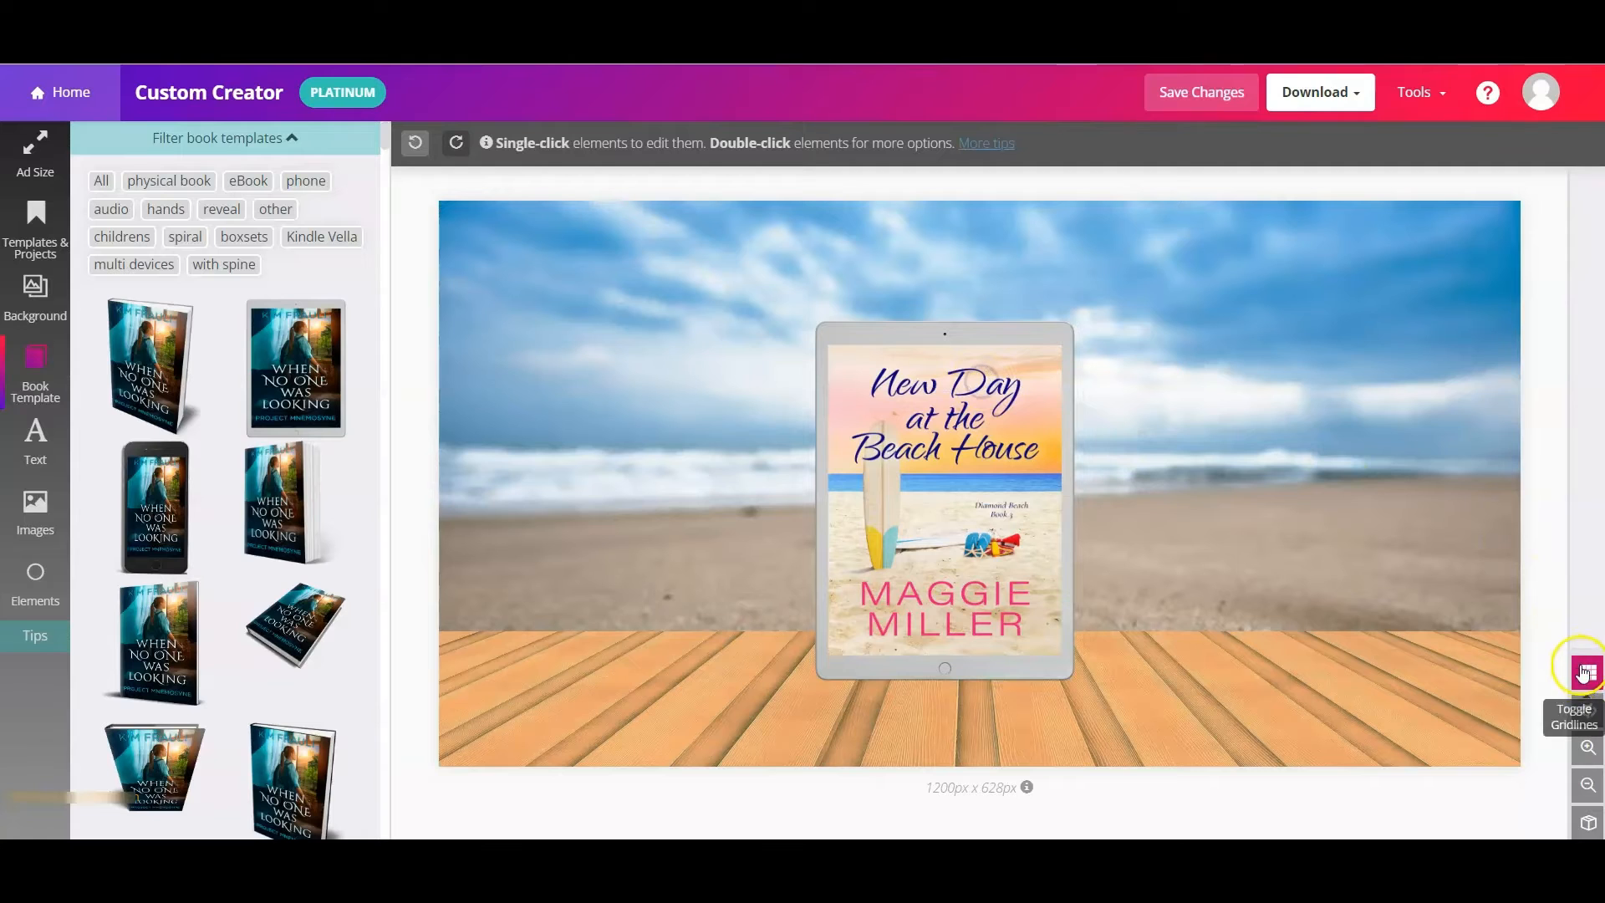
With the guide lines shown, shrink the tablet mockup and centre it horizontally so it stands on the wooden planks
left_click(1584, 673)
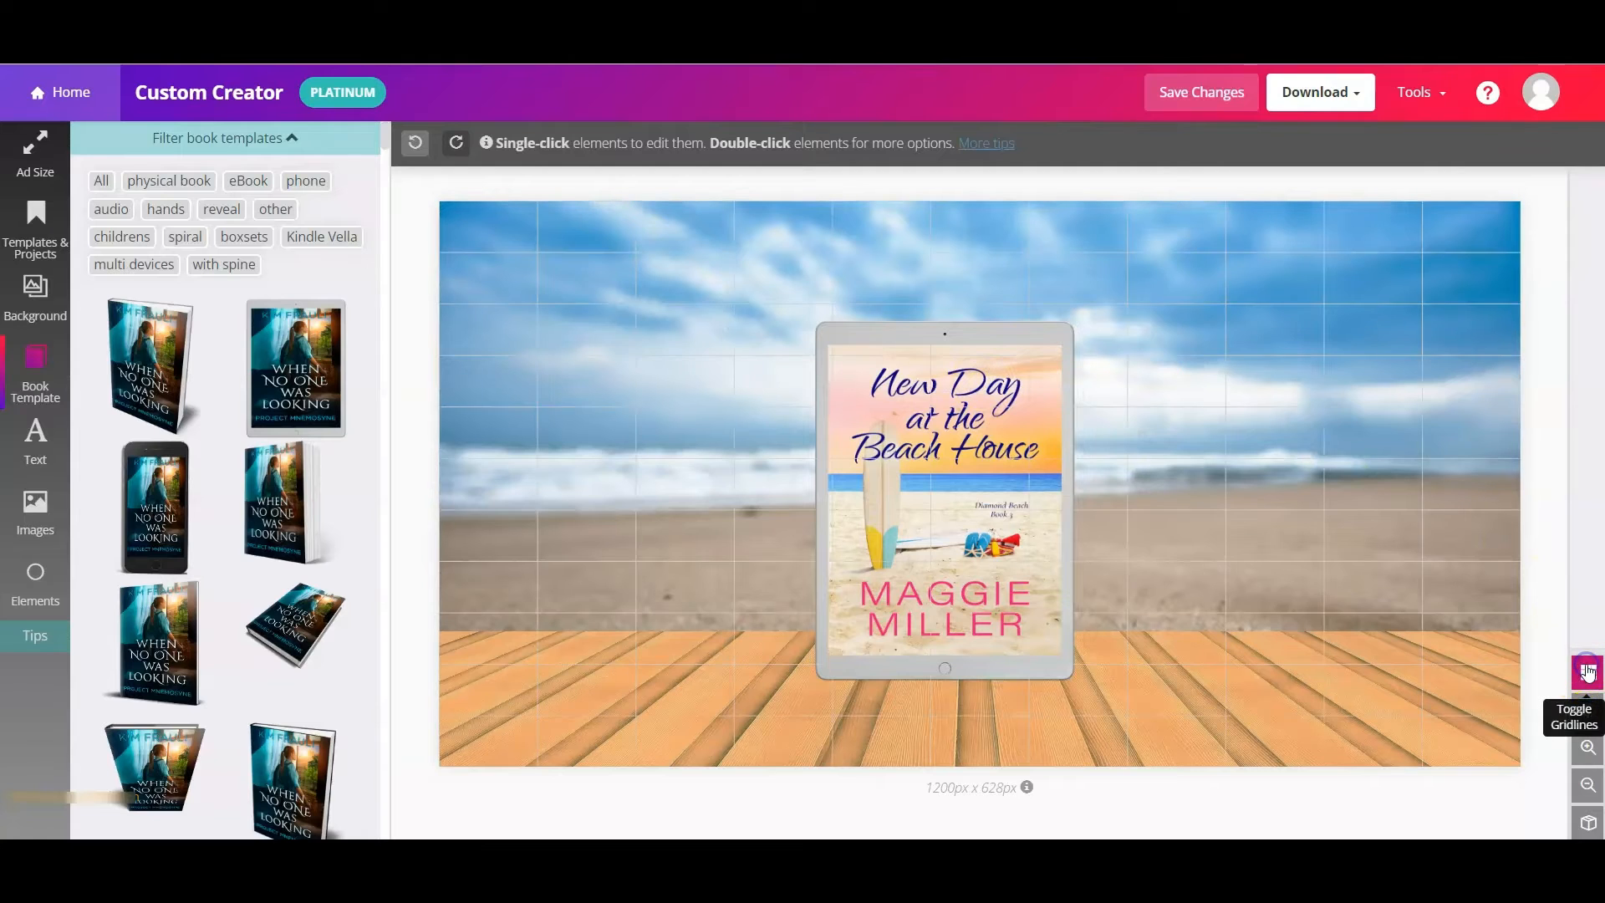
left_click_drag(1000, 506, 1028, 536)
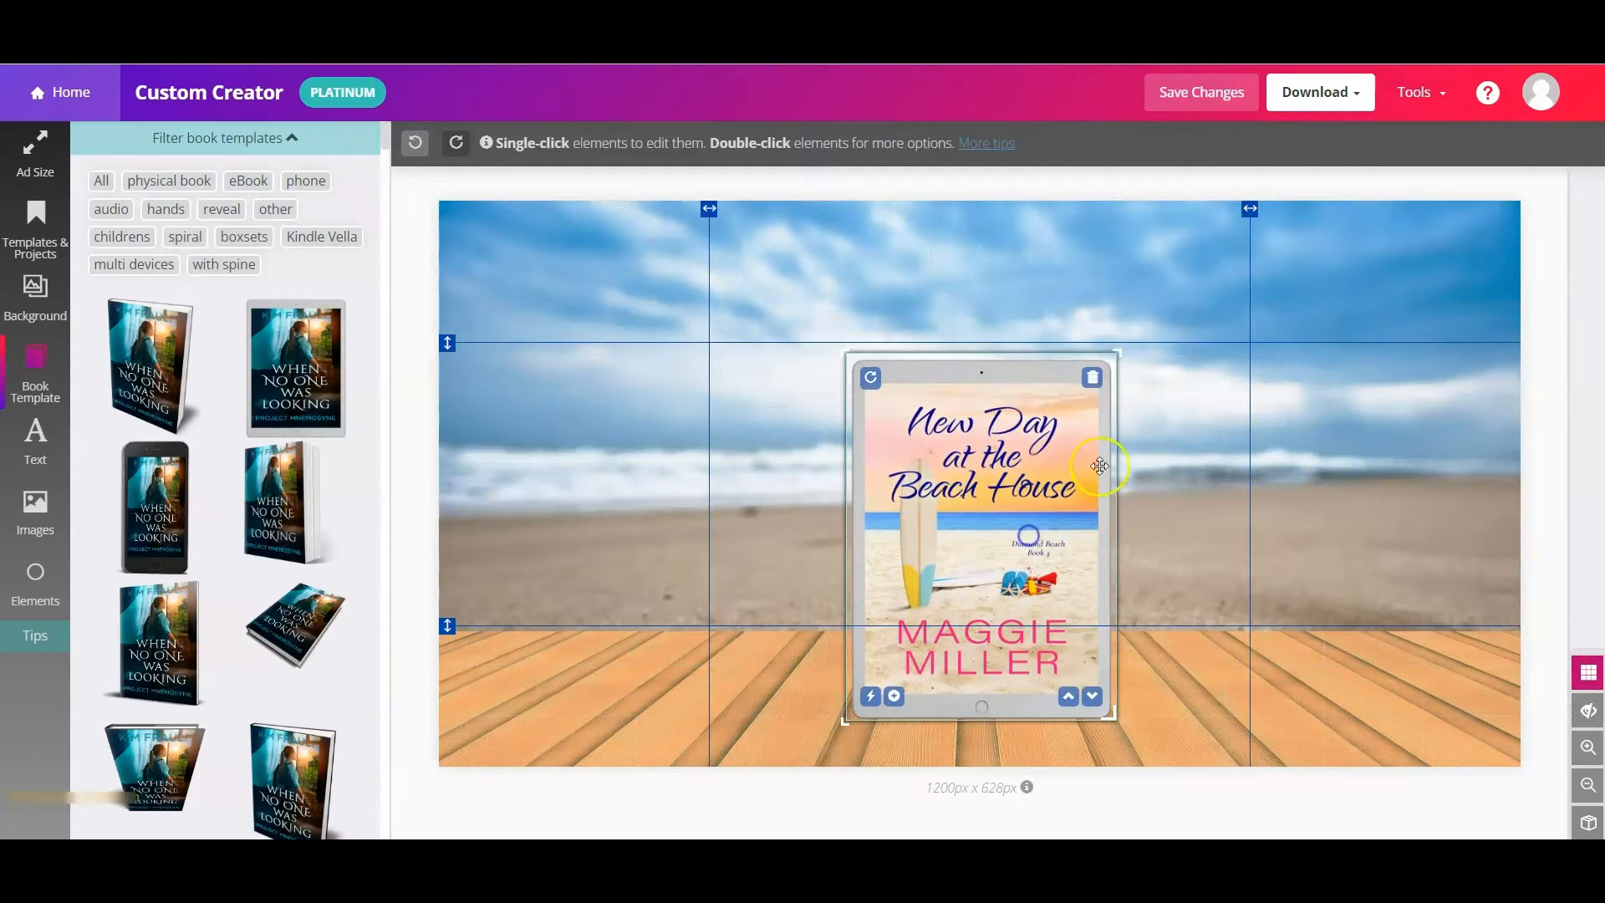
left_click_drag(1116, 355, 1039, 461)
left_click_drag(952, 525, 996, 494)
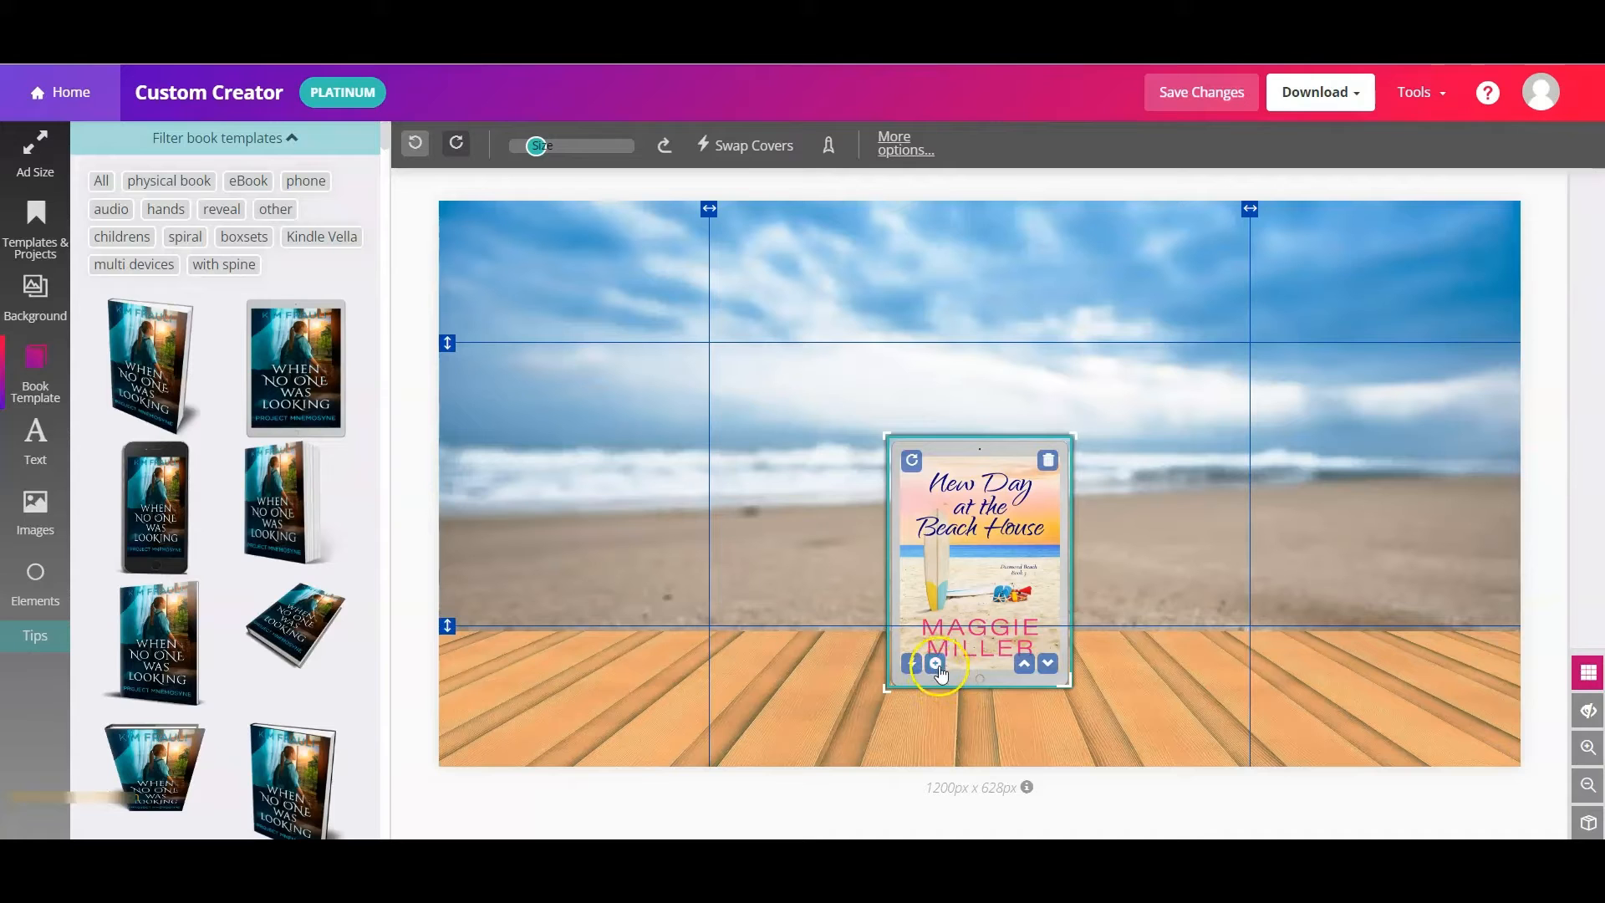
Duplicate the tablet mockup four times and place two copies on each side of the centre one
left_click(936, 665)
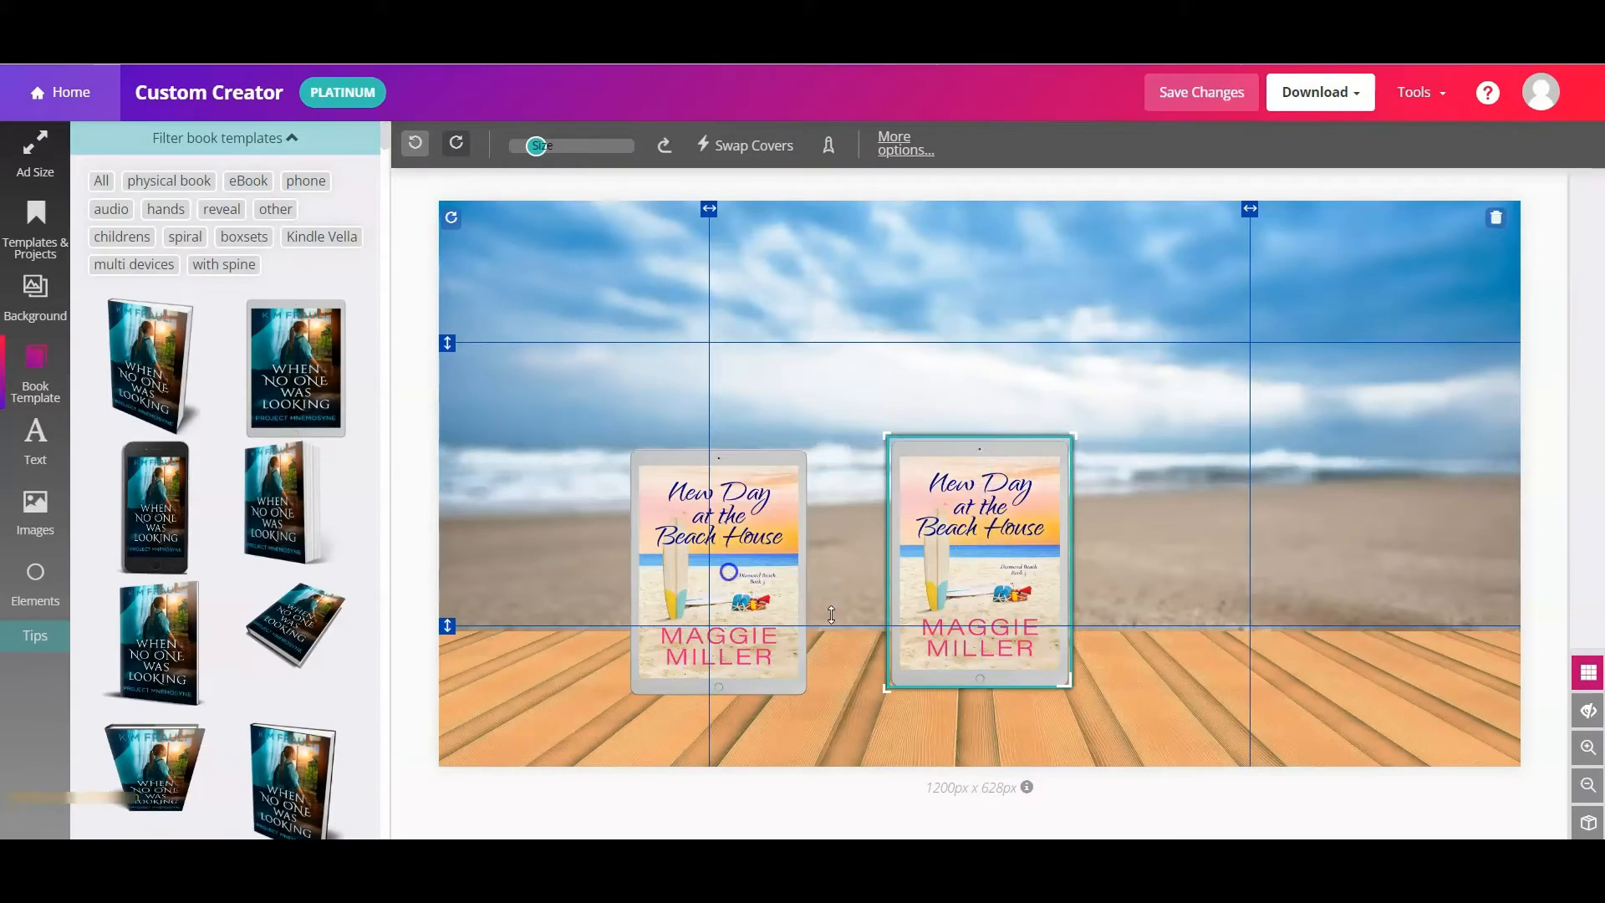
left_click(936, 664)
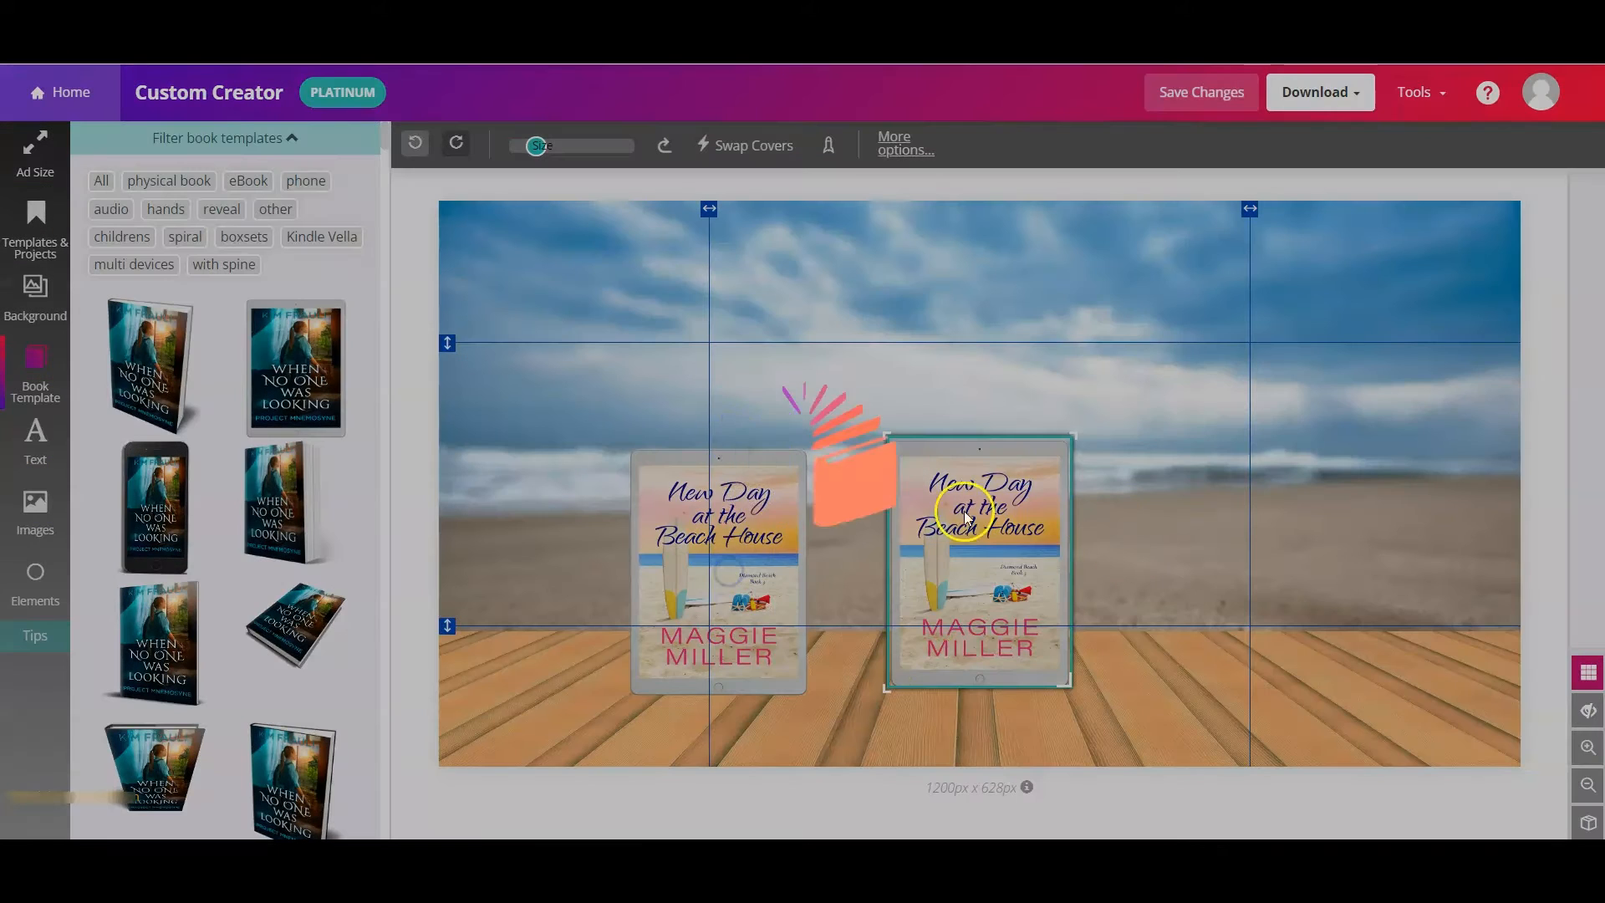
left_click_drag(774, 502, 554, 573)
left_click(936, 664)
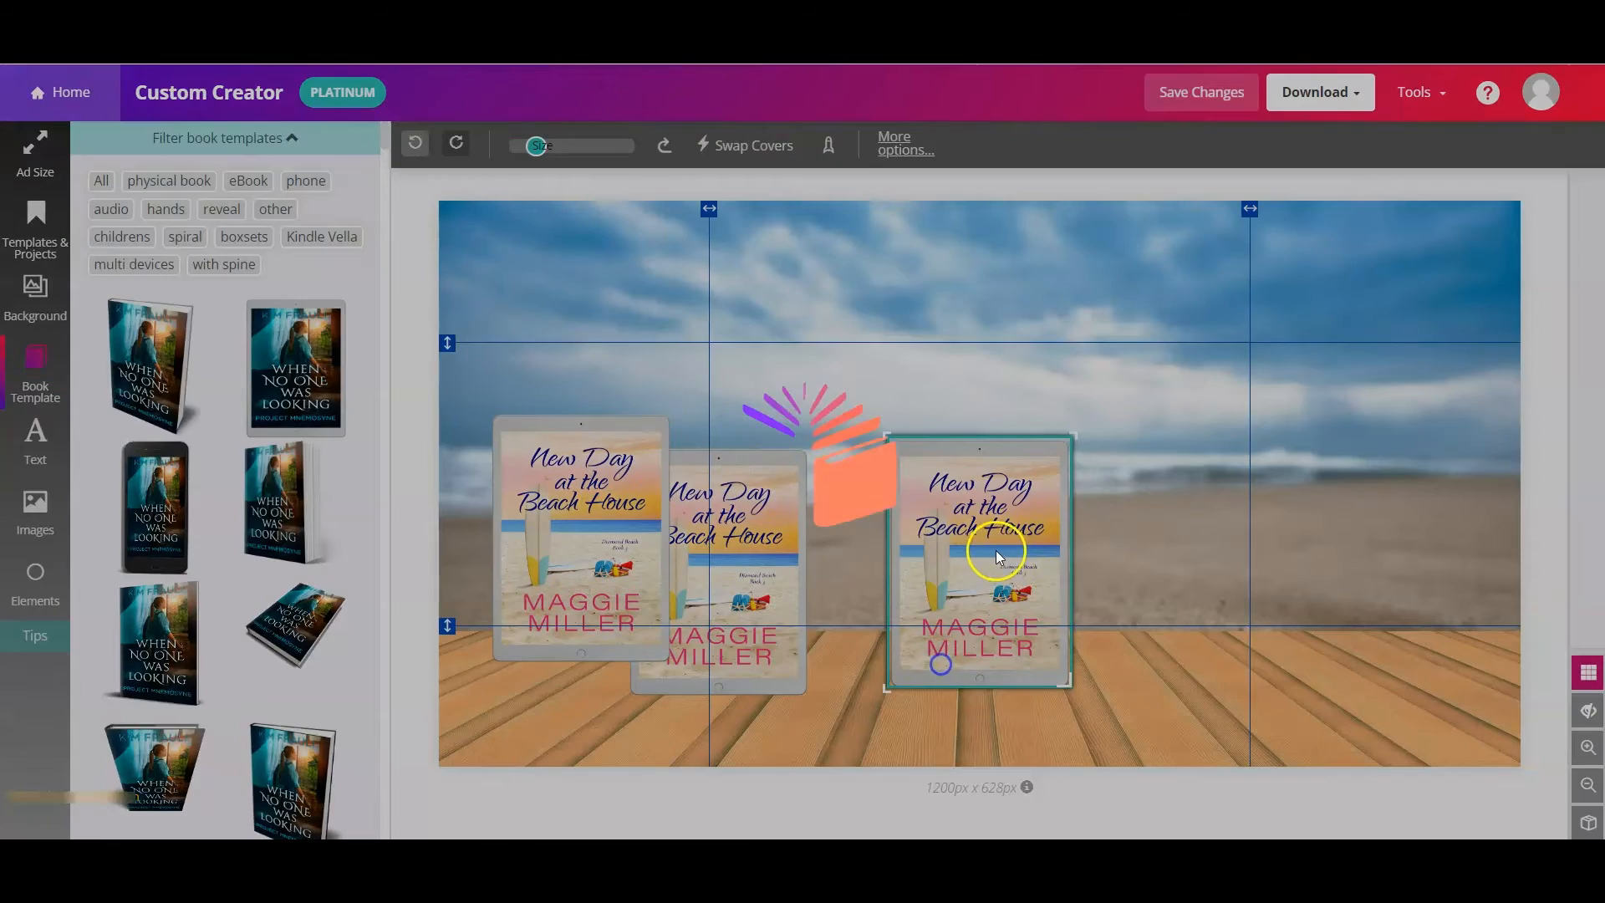
left_click_drag(959, 525, 1212, 599)
left_click(1180, 693)
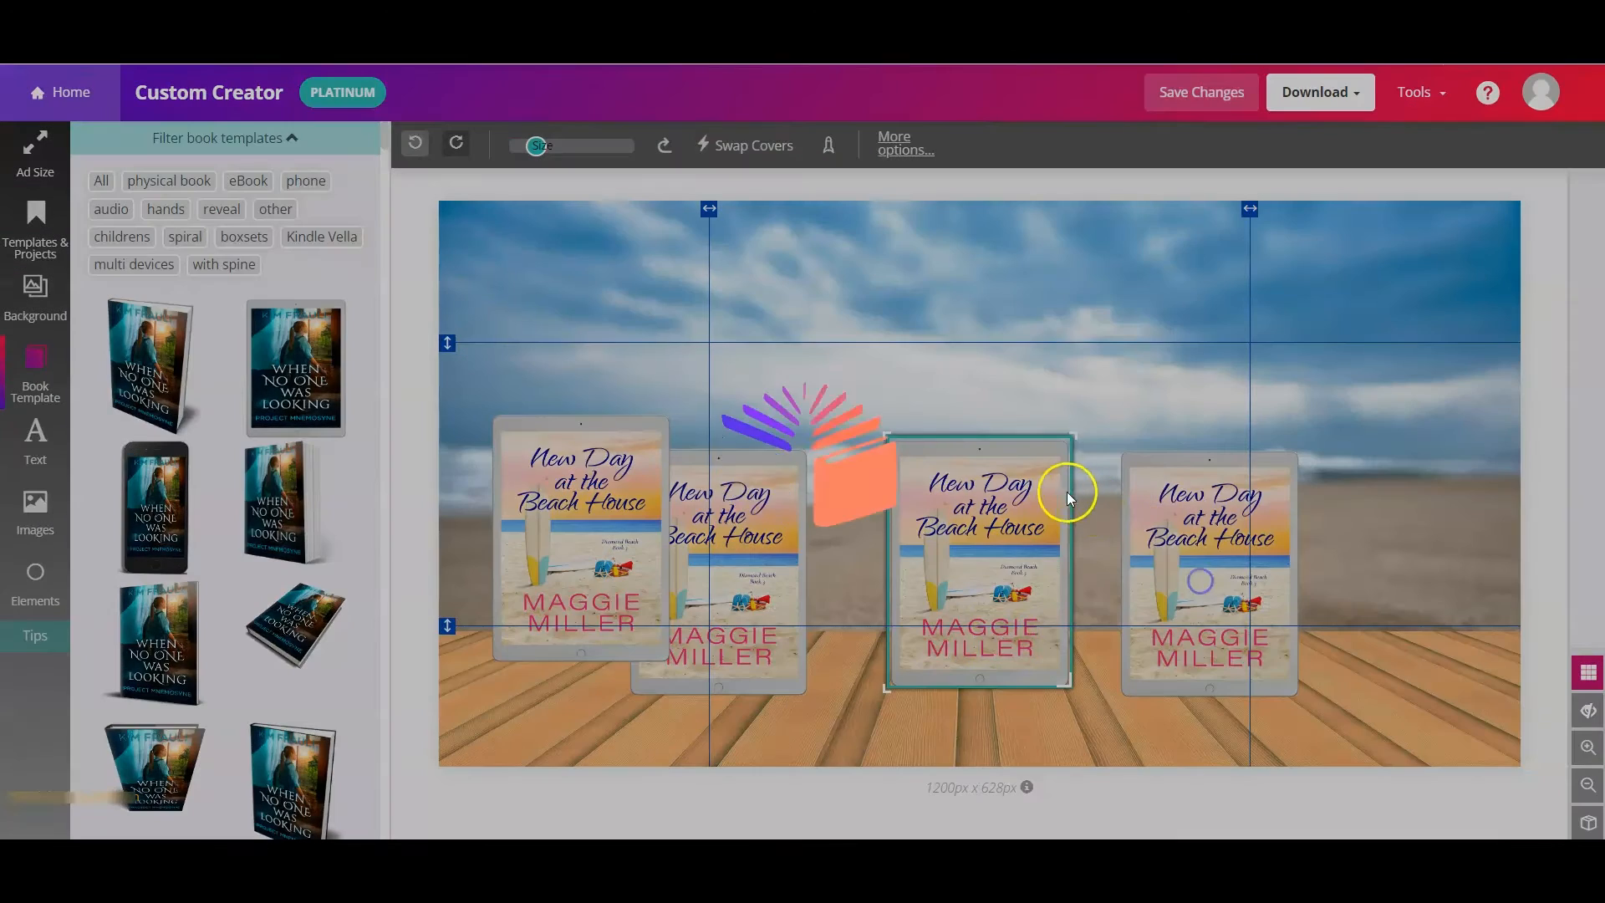
left_click_drag(1039, 469, 1408, 551)
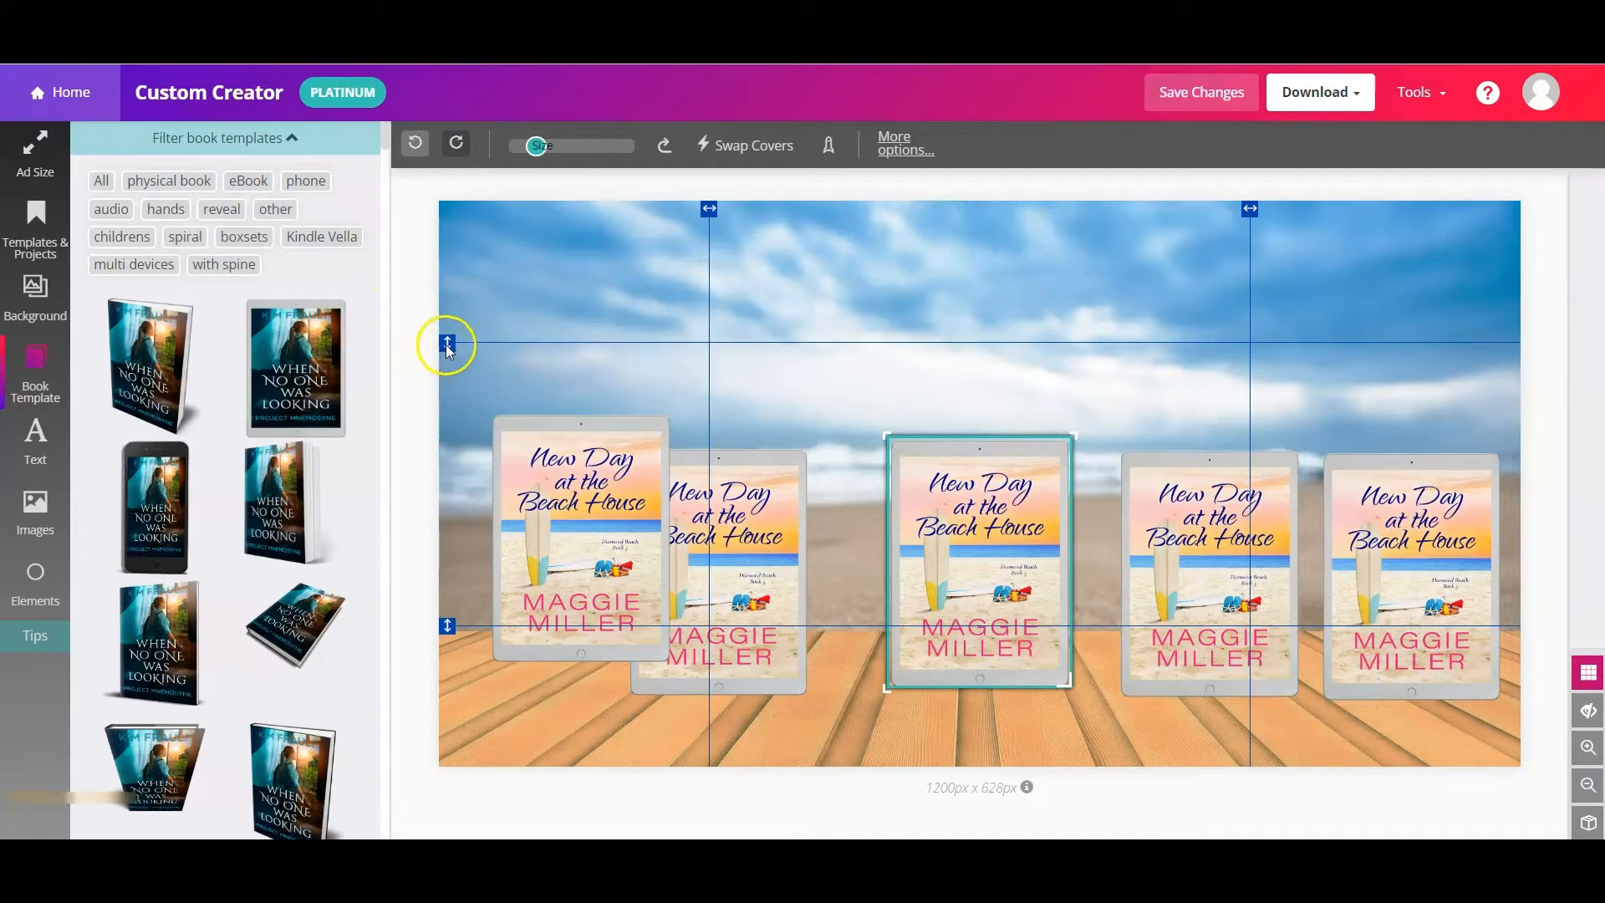
Lower the upper horizontal guide to the centre tablet's top edge and line up the four copies in an evenly spaced row
left_click_drag(447, 343, 449, 440)
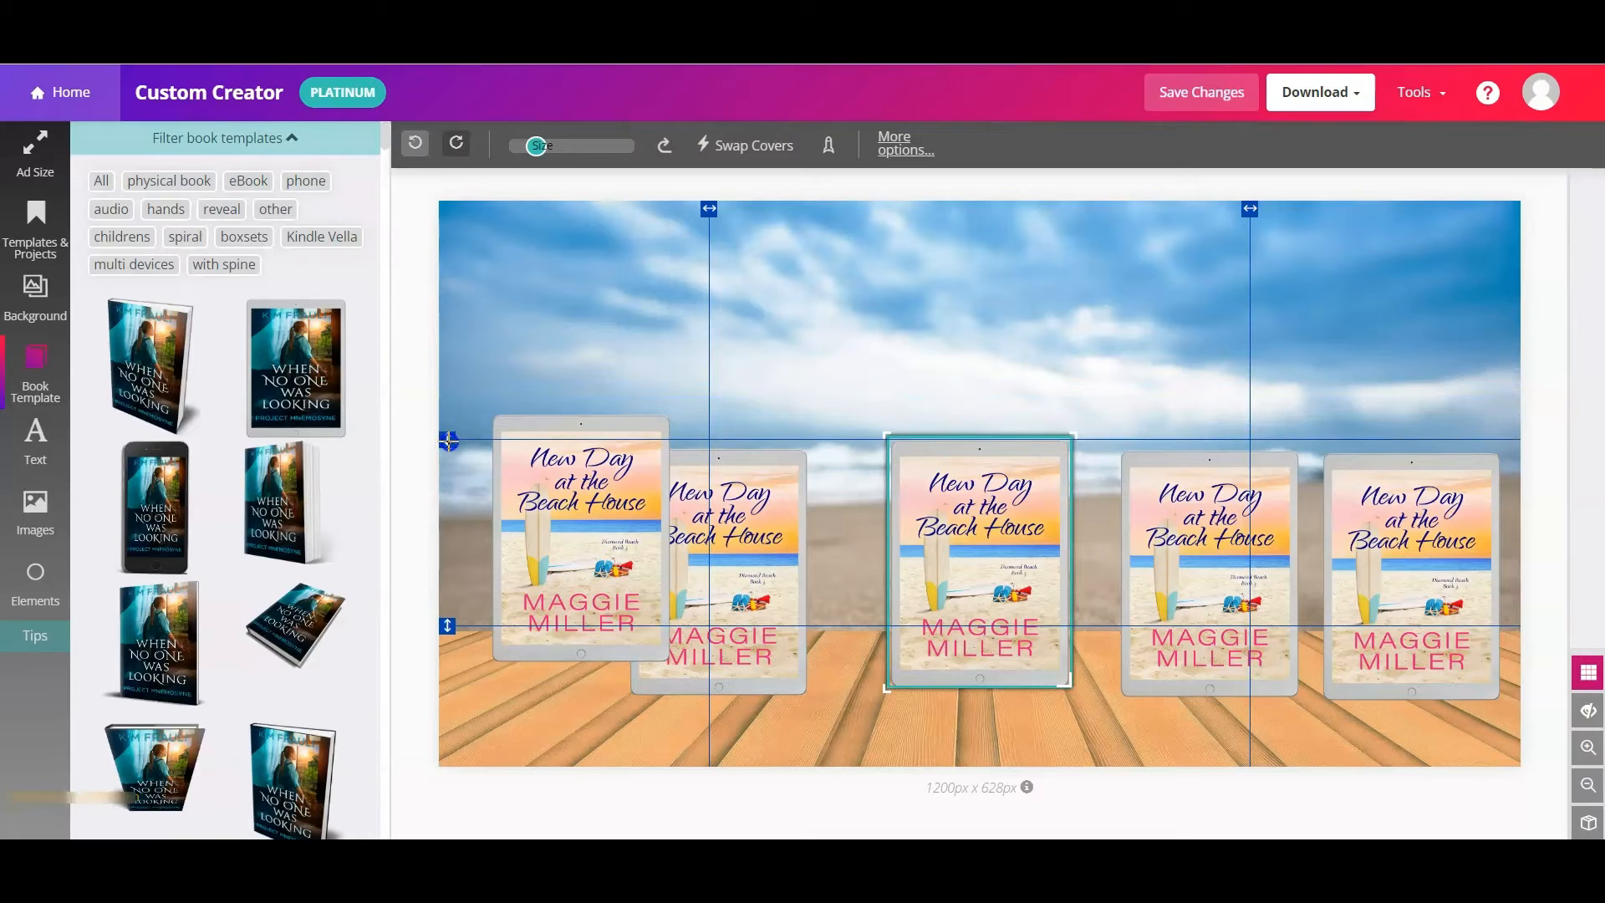
left_click_drag(748, 535, 793, 519)
left_click_drag(589, 472, 575, 499)
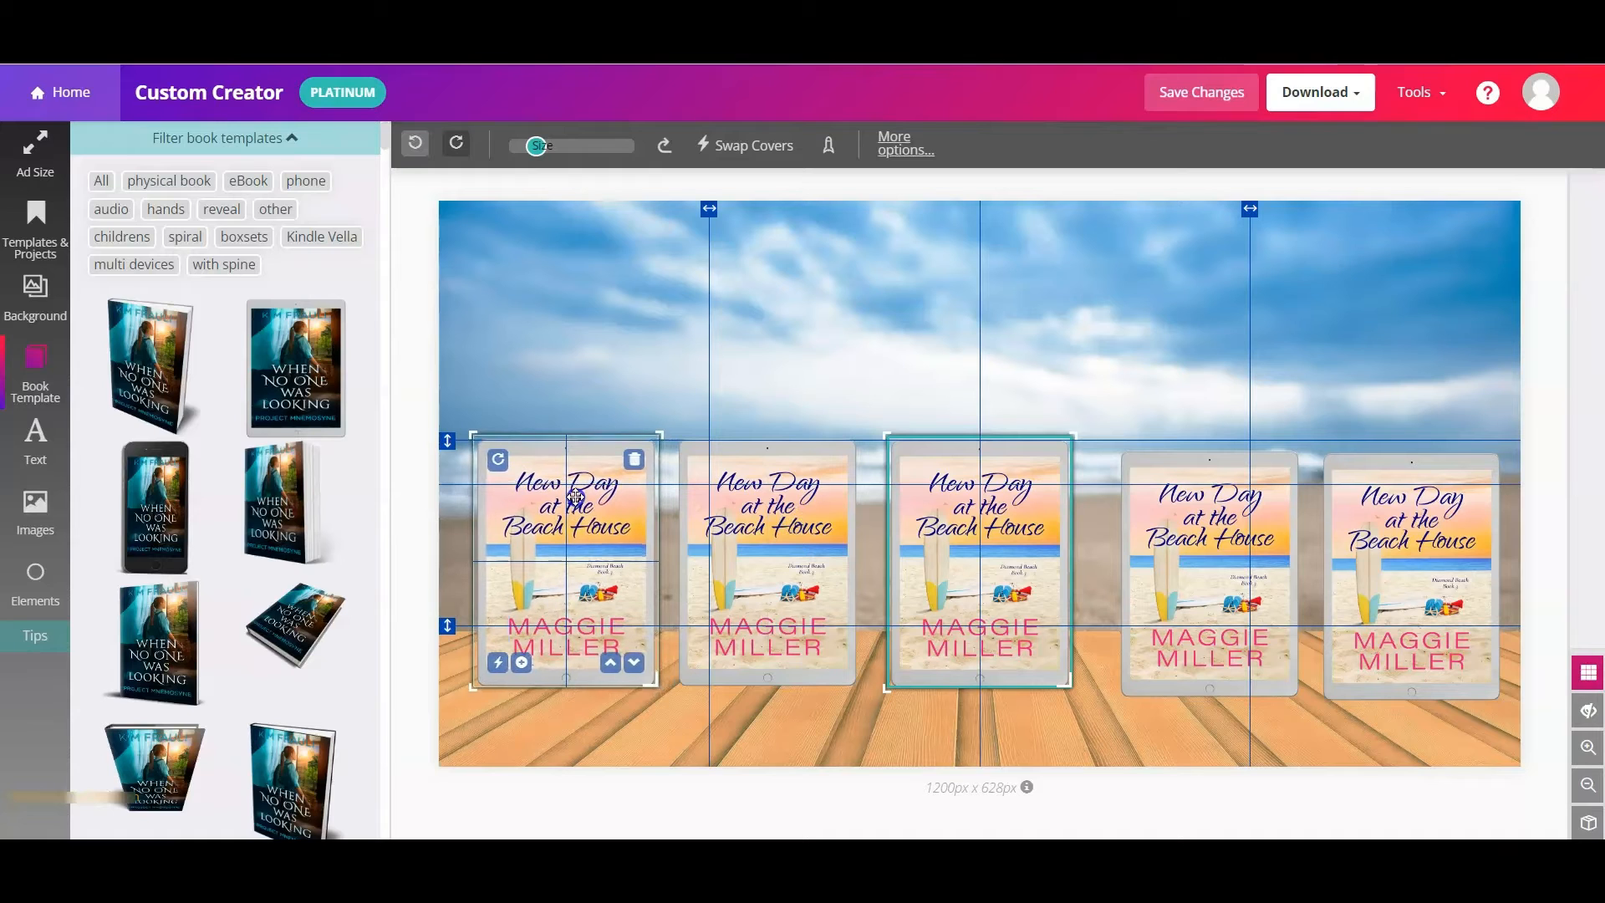
left_click(1169, 502)
left_click_drag(1191, 493, 1176, 486)
left_click_drag(1422, 518, 1407, 507)
left_click(1534, 485)
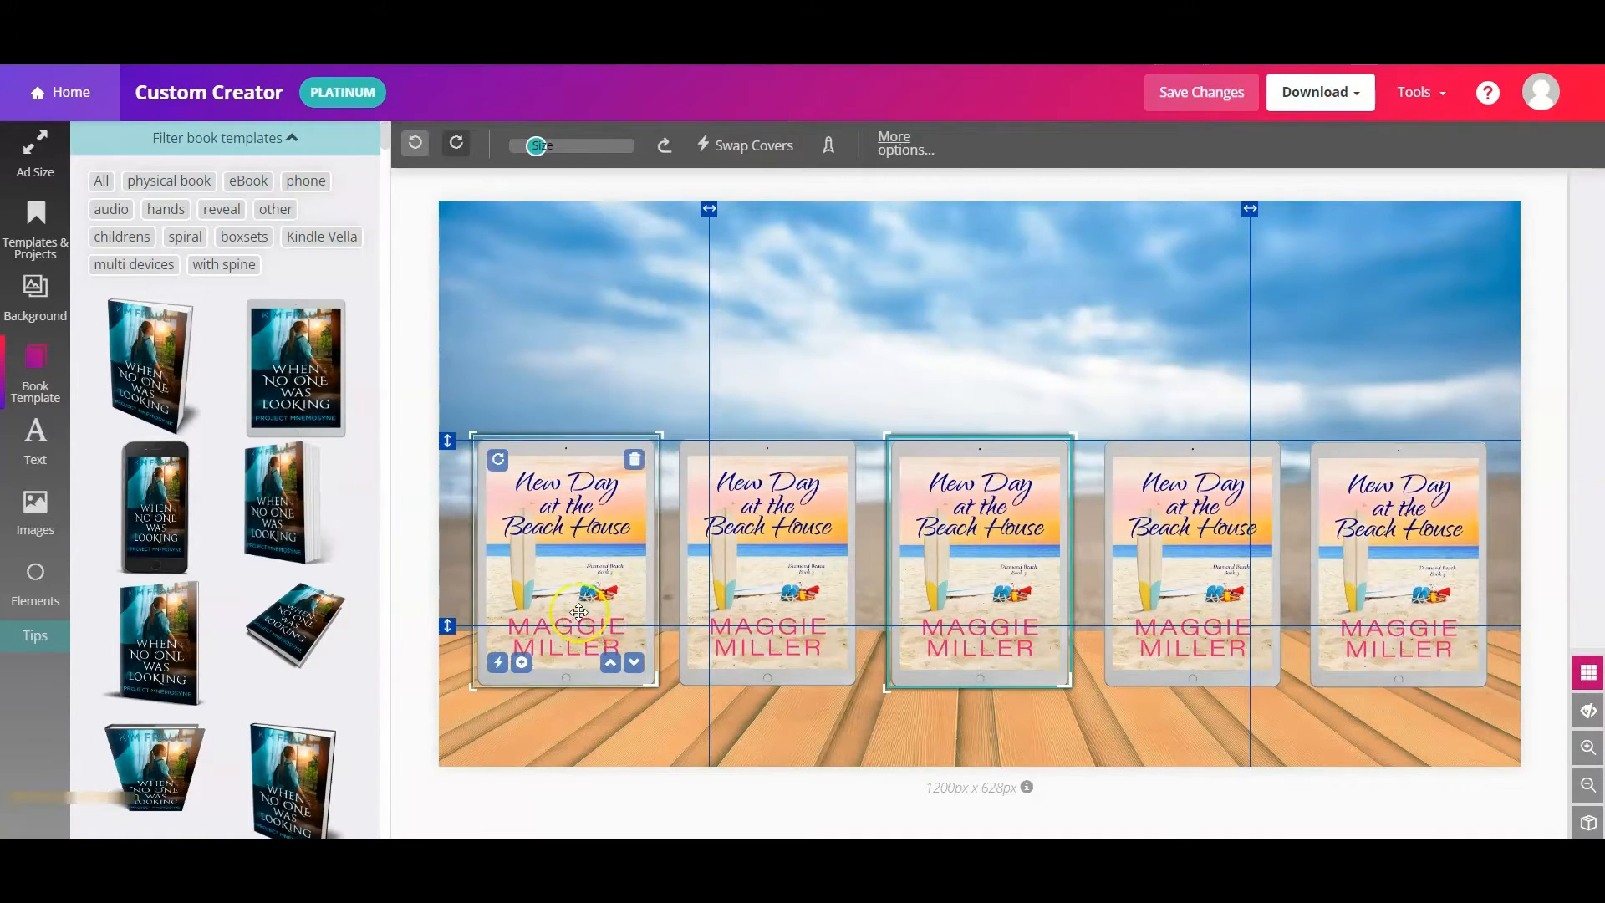
Swap the first tablet's cover to "Last Summer at the Beach House" and the second's to "Shifting Sands at the Beach House"
left_click(497, 665)
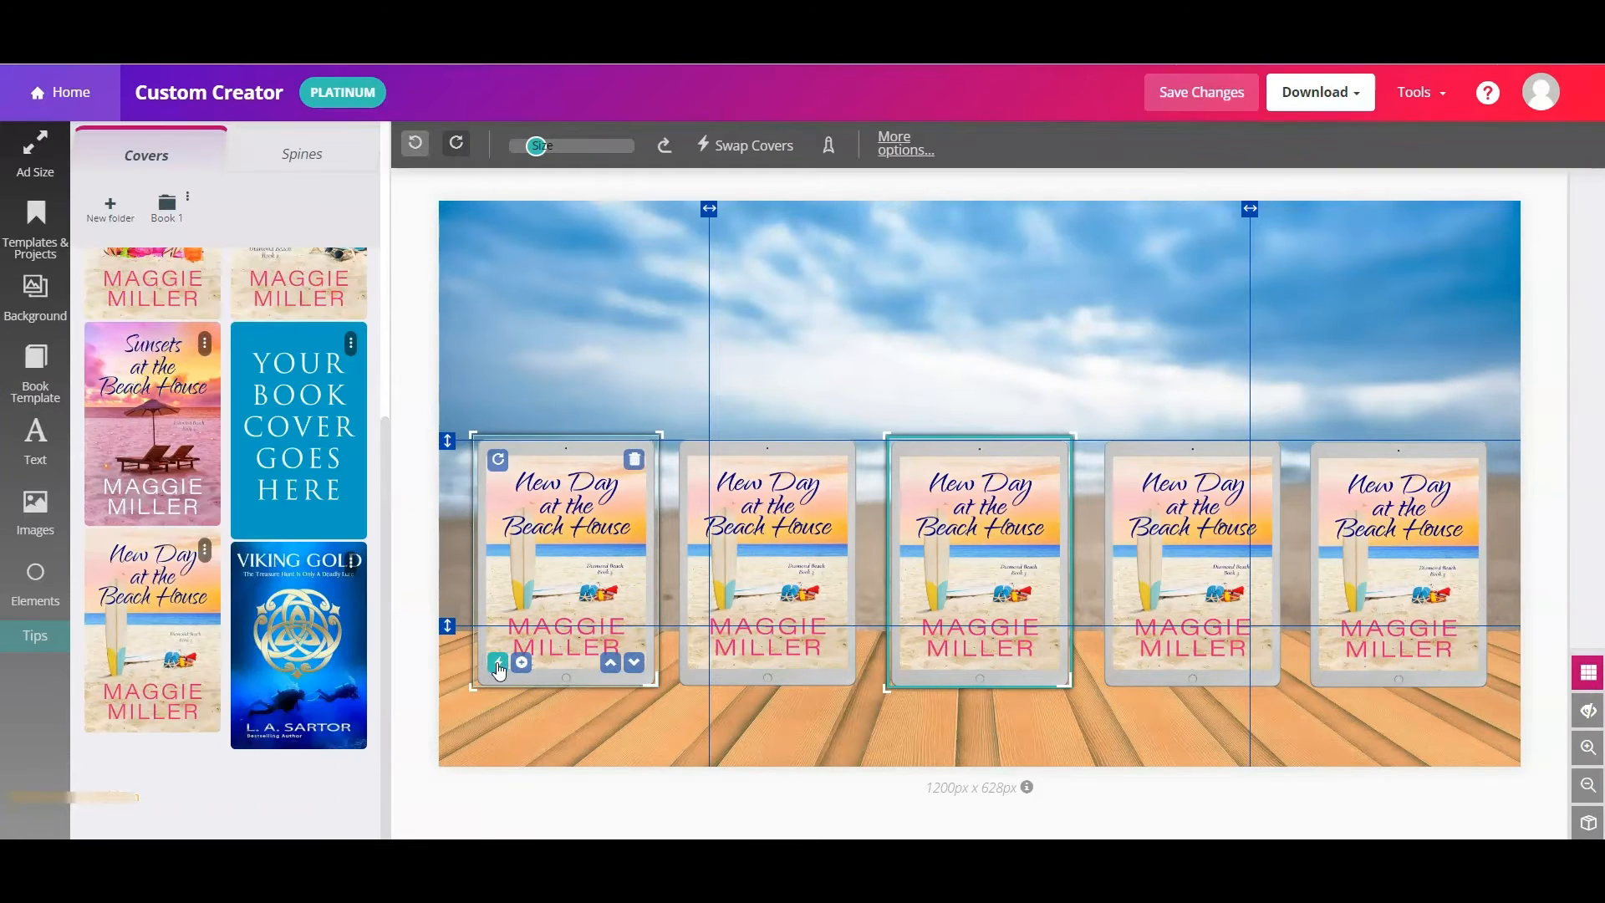
left_click(497, 669)
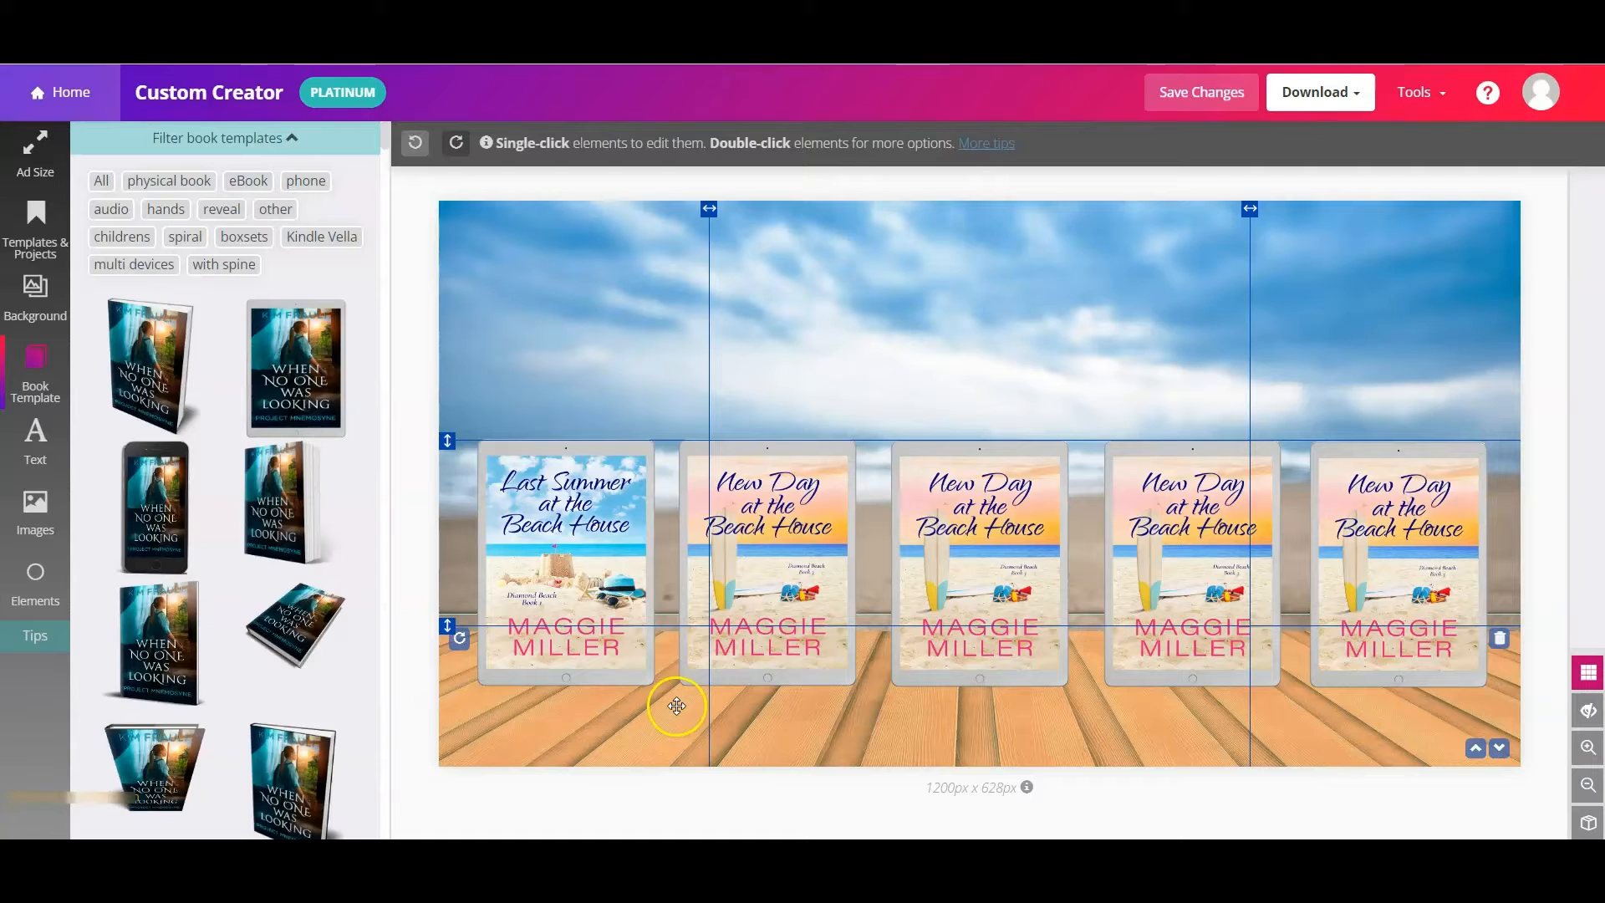
left_click(690, 674)
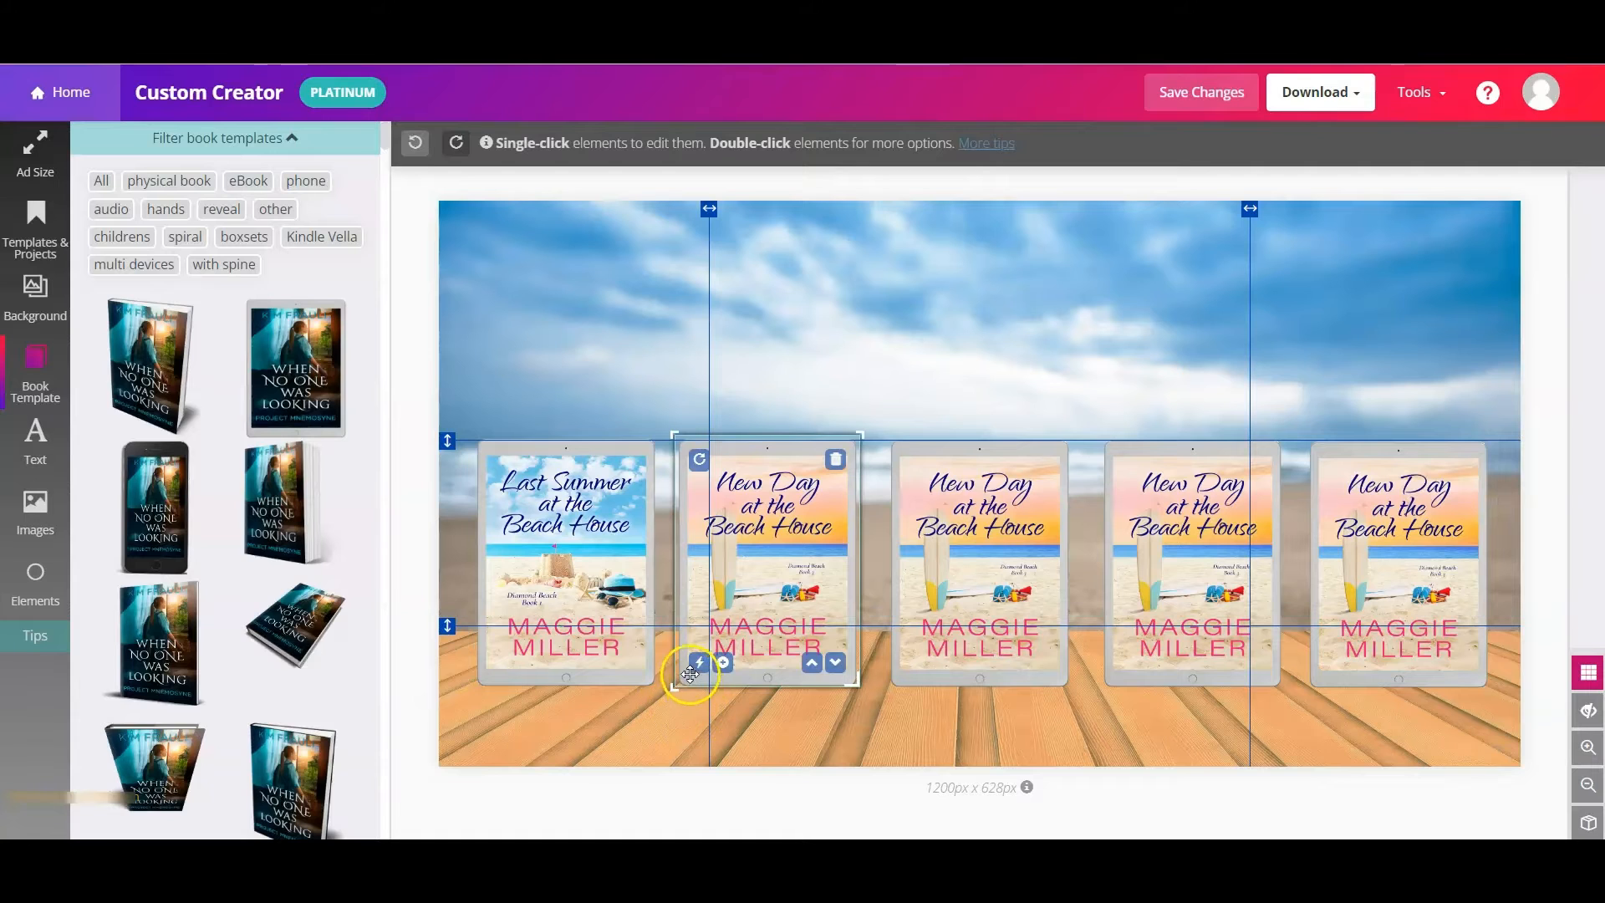
left_click(705, 666)
left_click(283, 439)
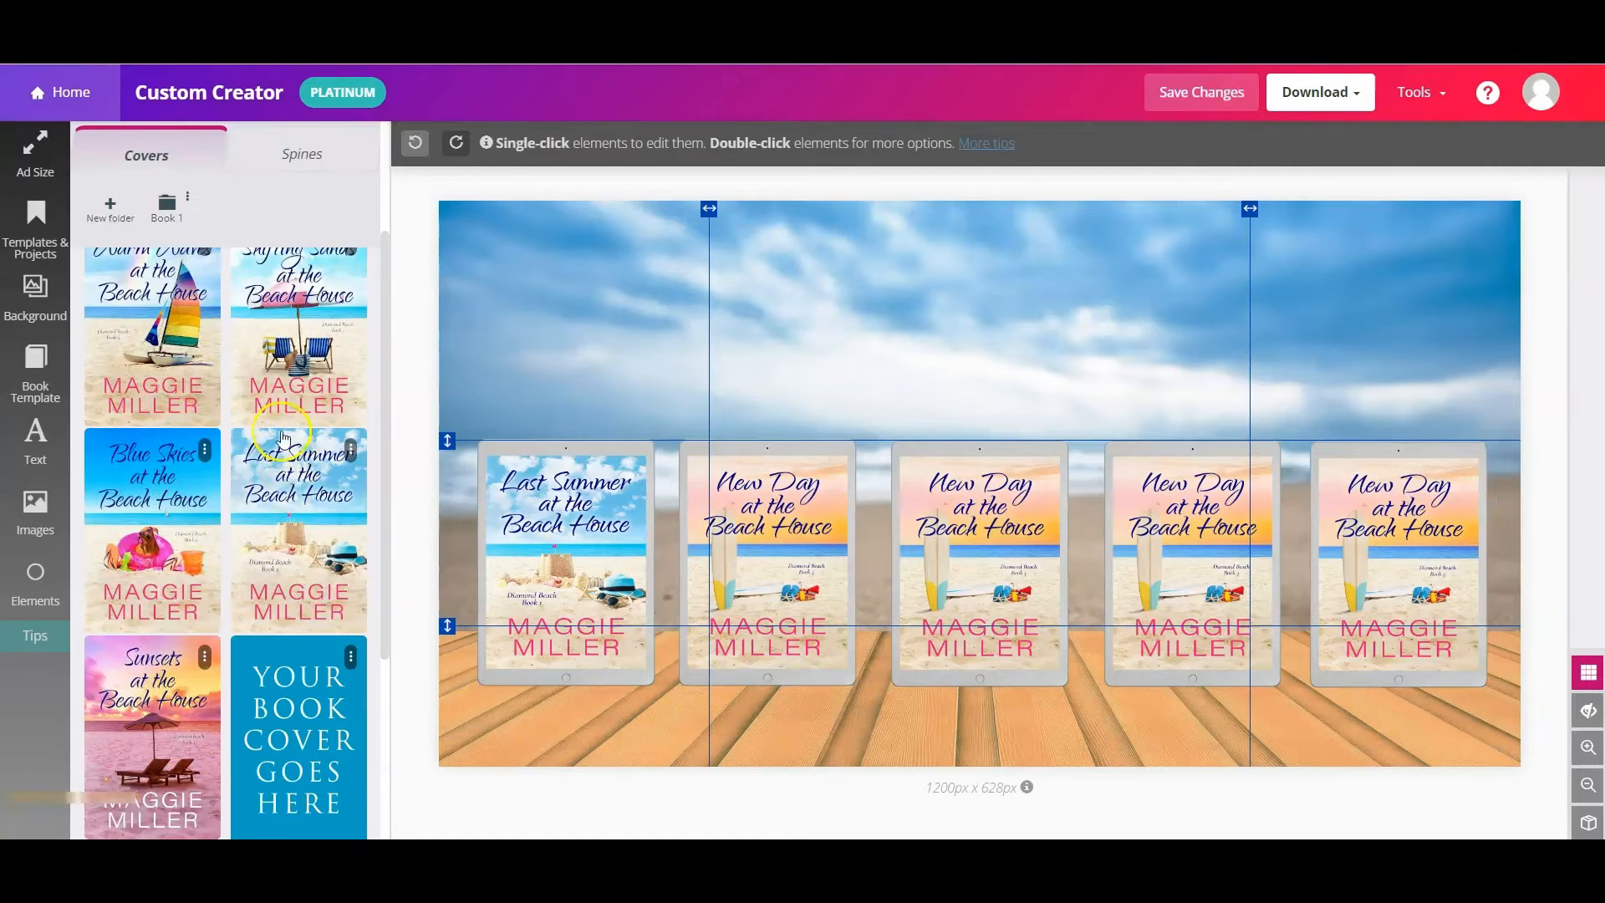
left_click(292, 348)
Swap the fourth tablet's cover to "Sunsets at the Beach House" and the fifth's to "Blue Skies at the Beach House"
left_click(1142, 659)
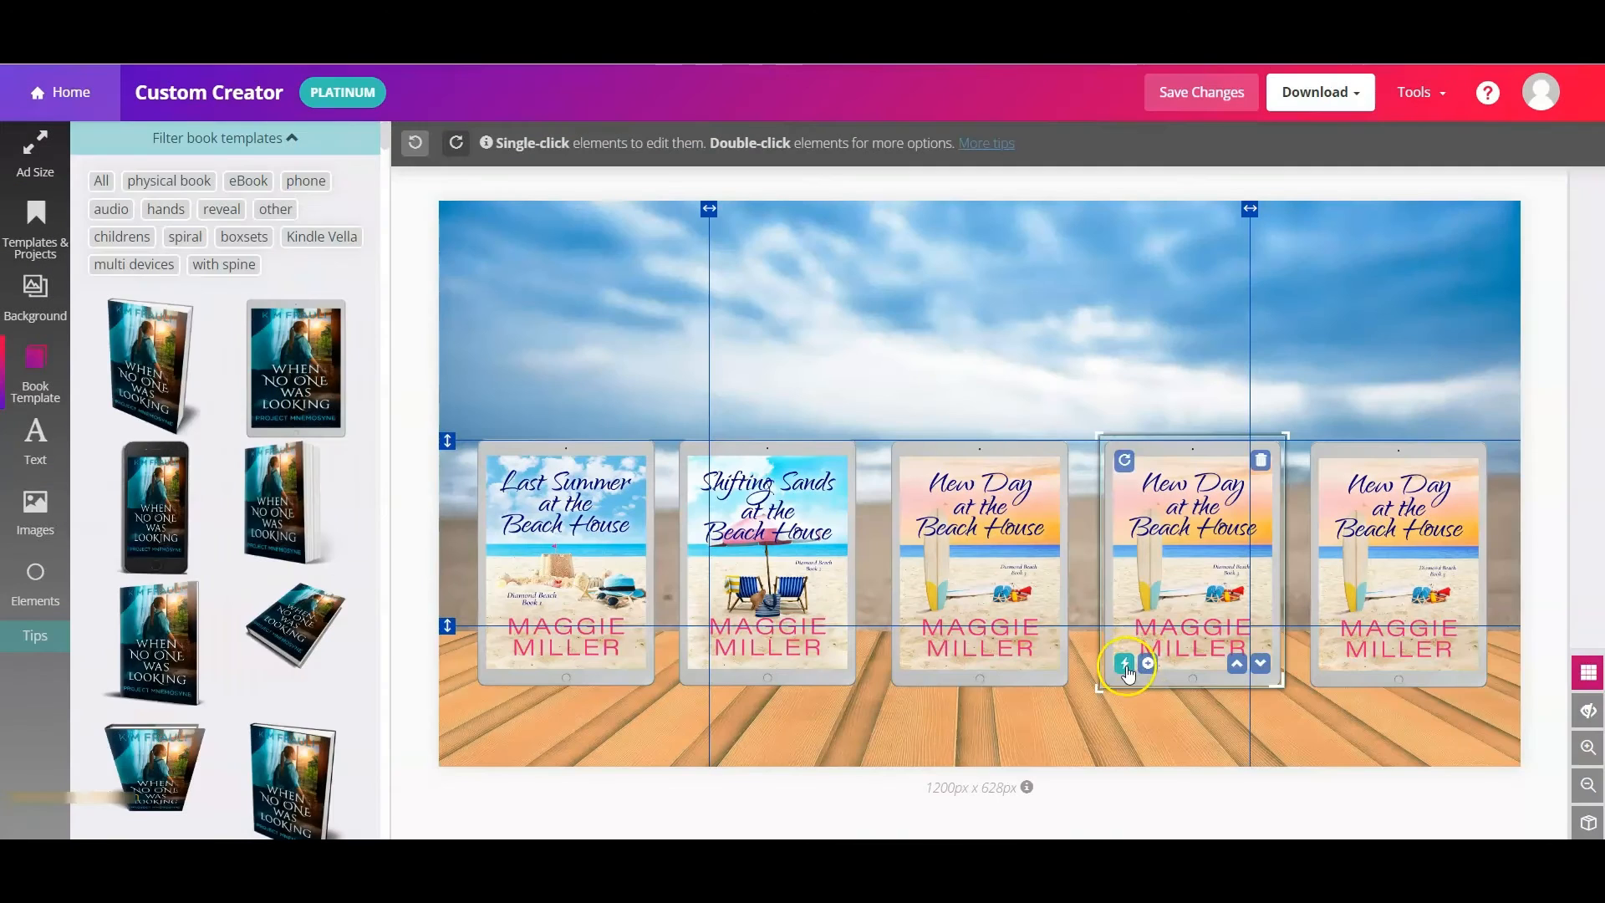
left_click(1127, 666)
left_click(168, 706)
left_click(1328, 671)
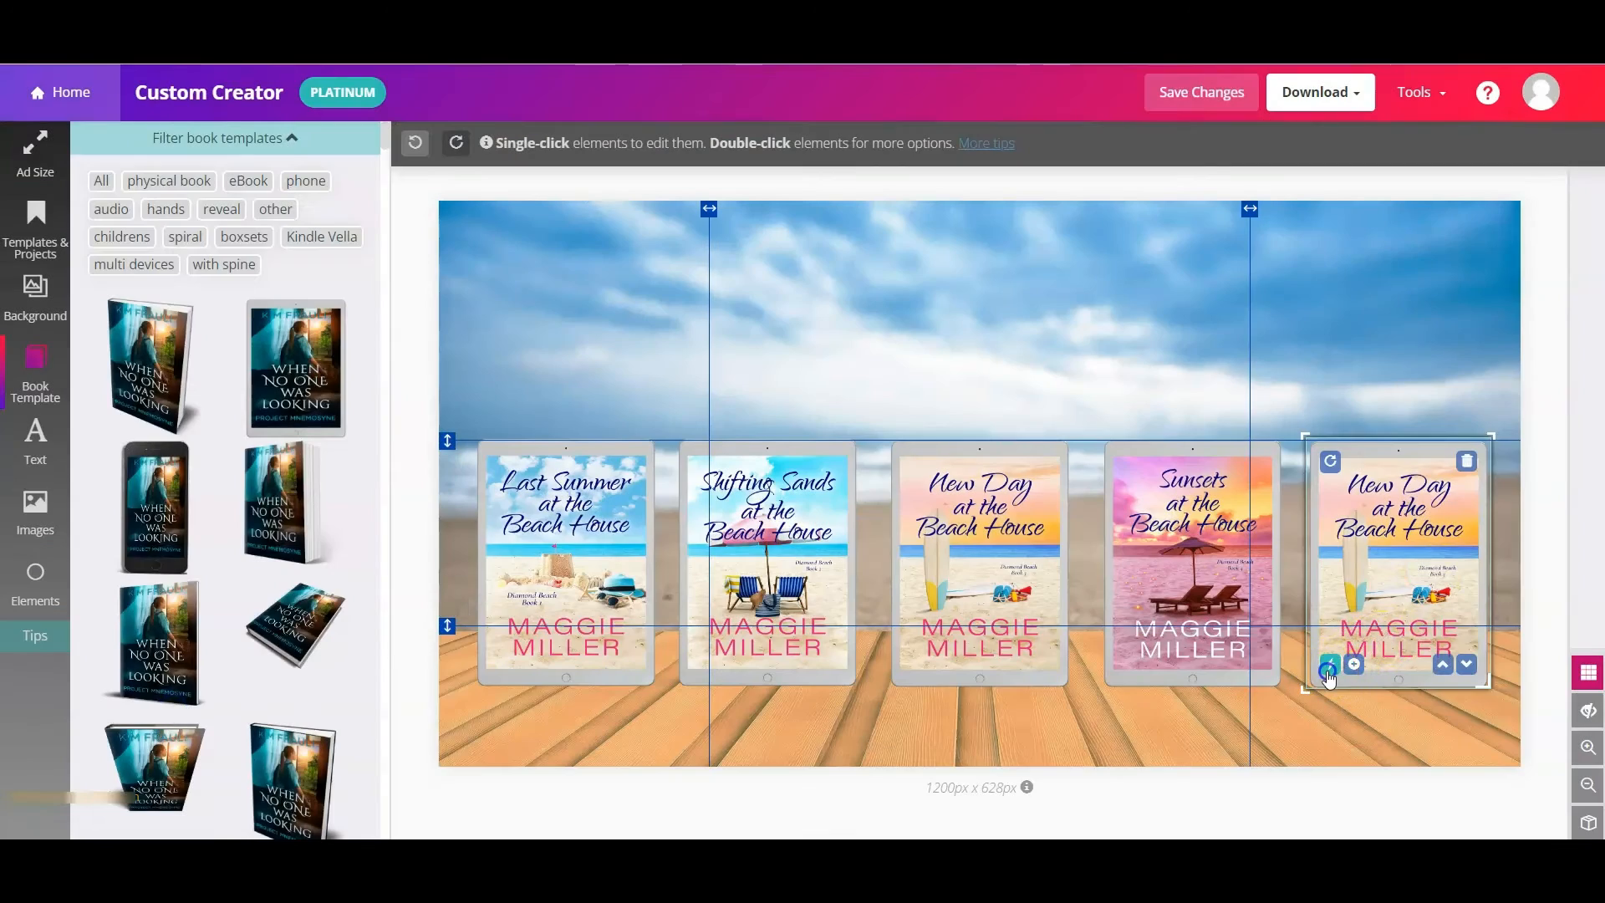
left_click(118, 485)
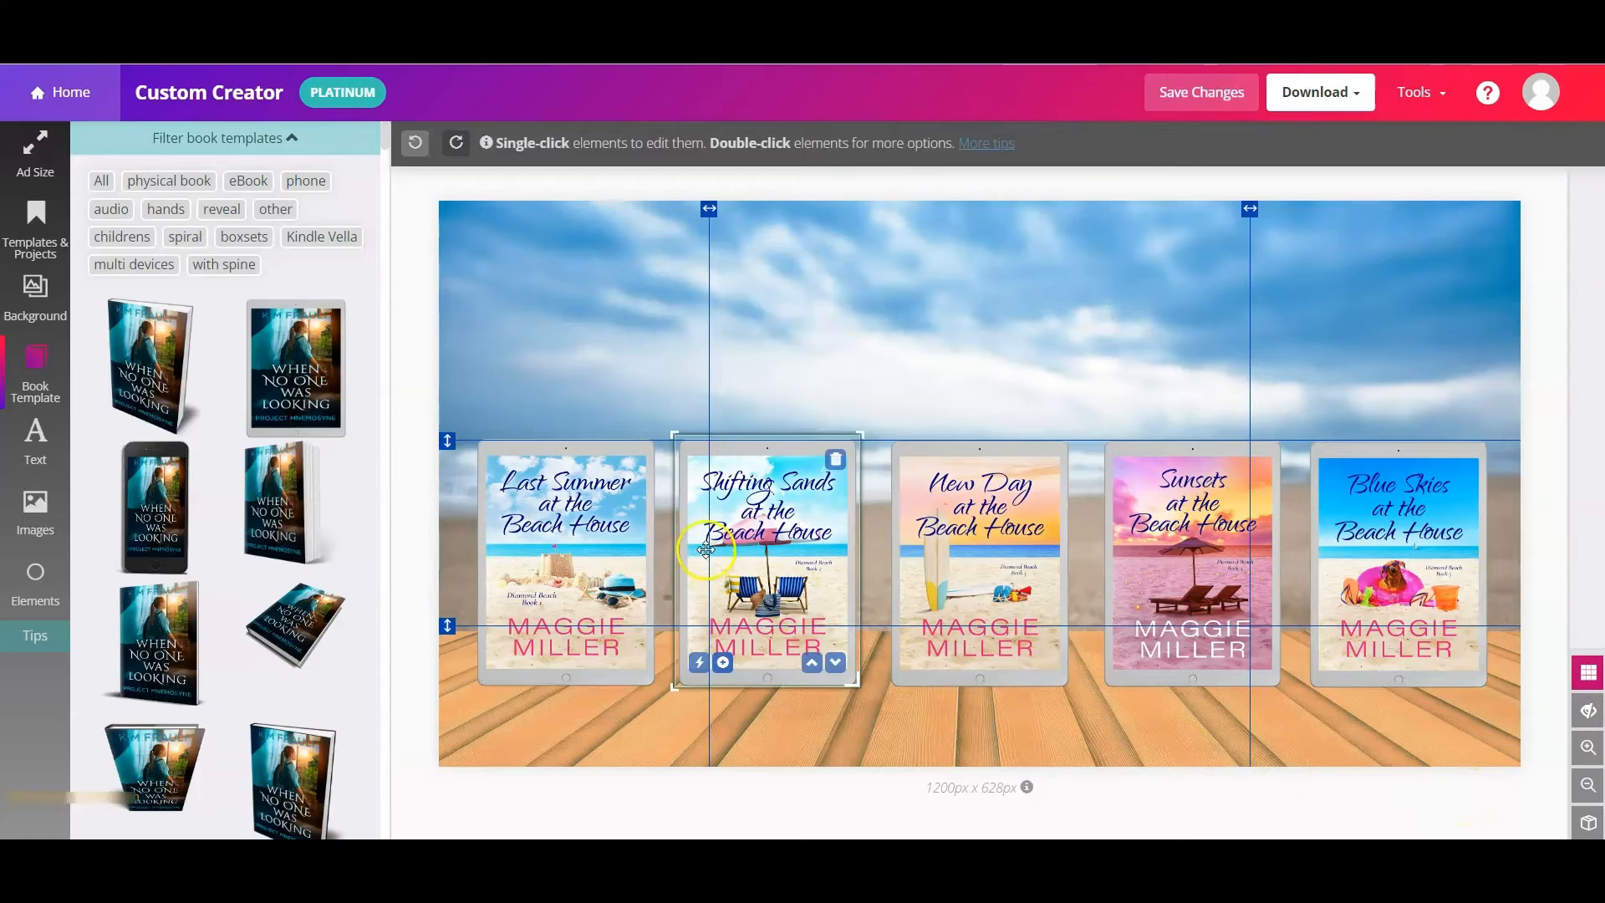
Raise the upper horizontal guide slightly, move the second and fourth tablets up to it, and hide the gridlines
left_click_drag(448, 440, 448, 423)
left_click_drag(759, 538, 763, 522)
left_click_drag(1172, 553, 1174, 538)
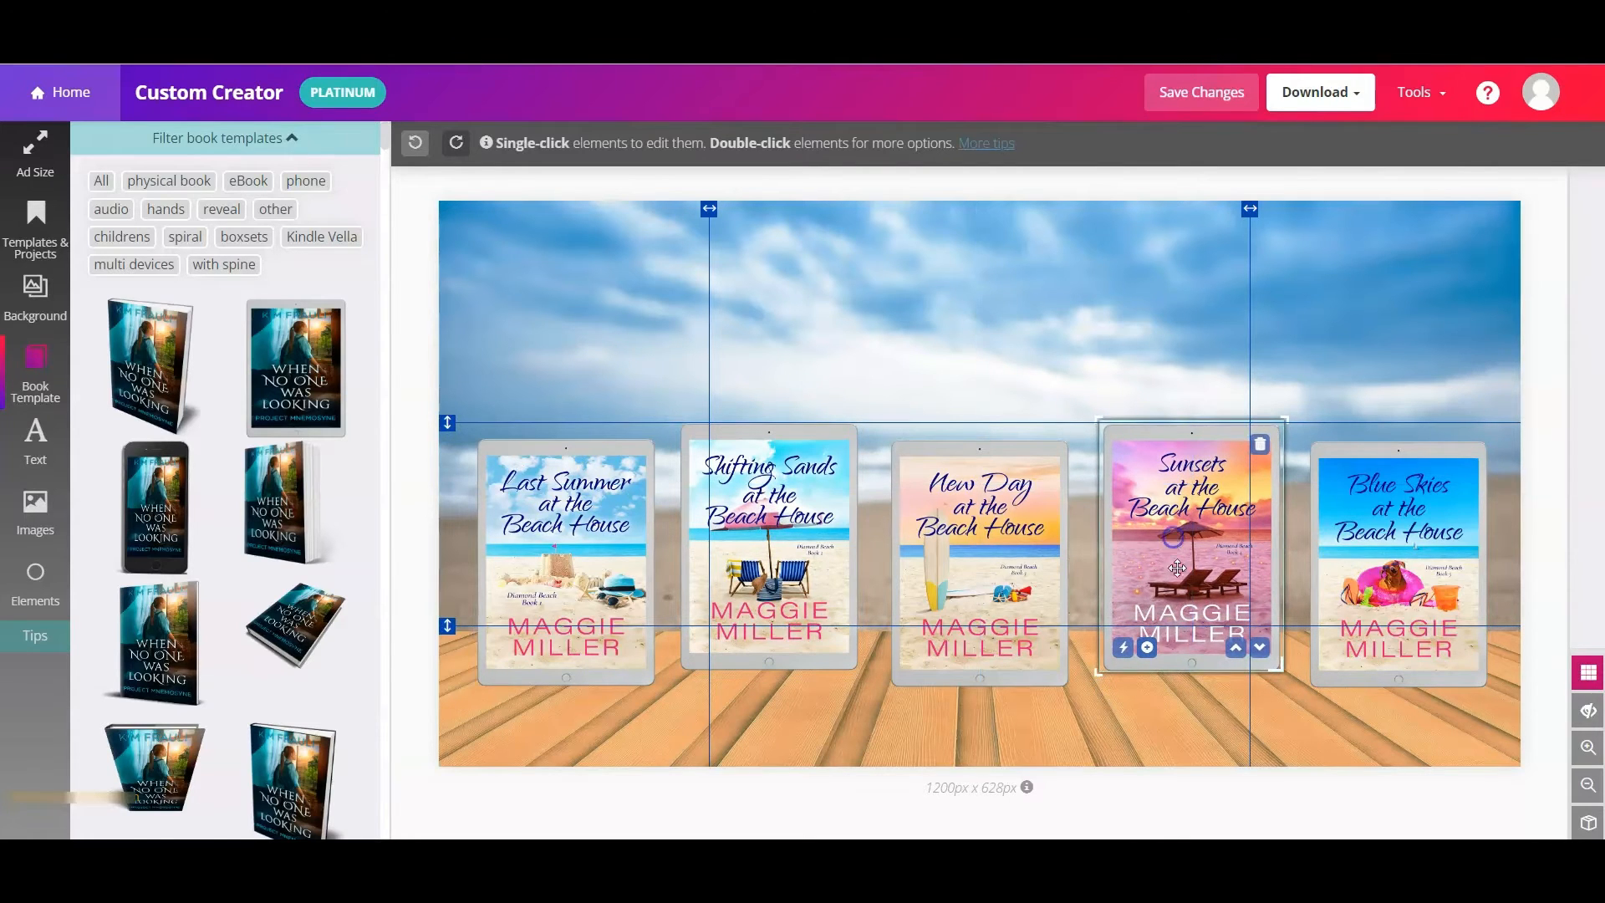
left_click(1317, 804)
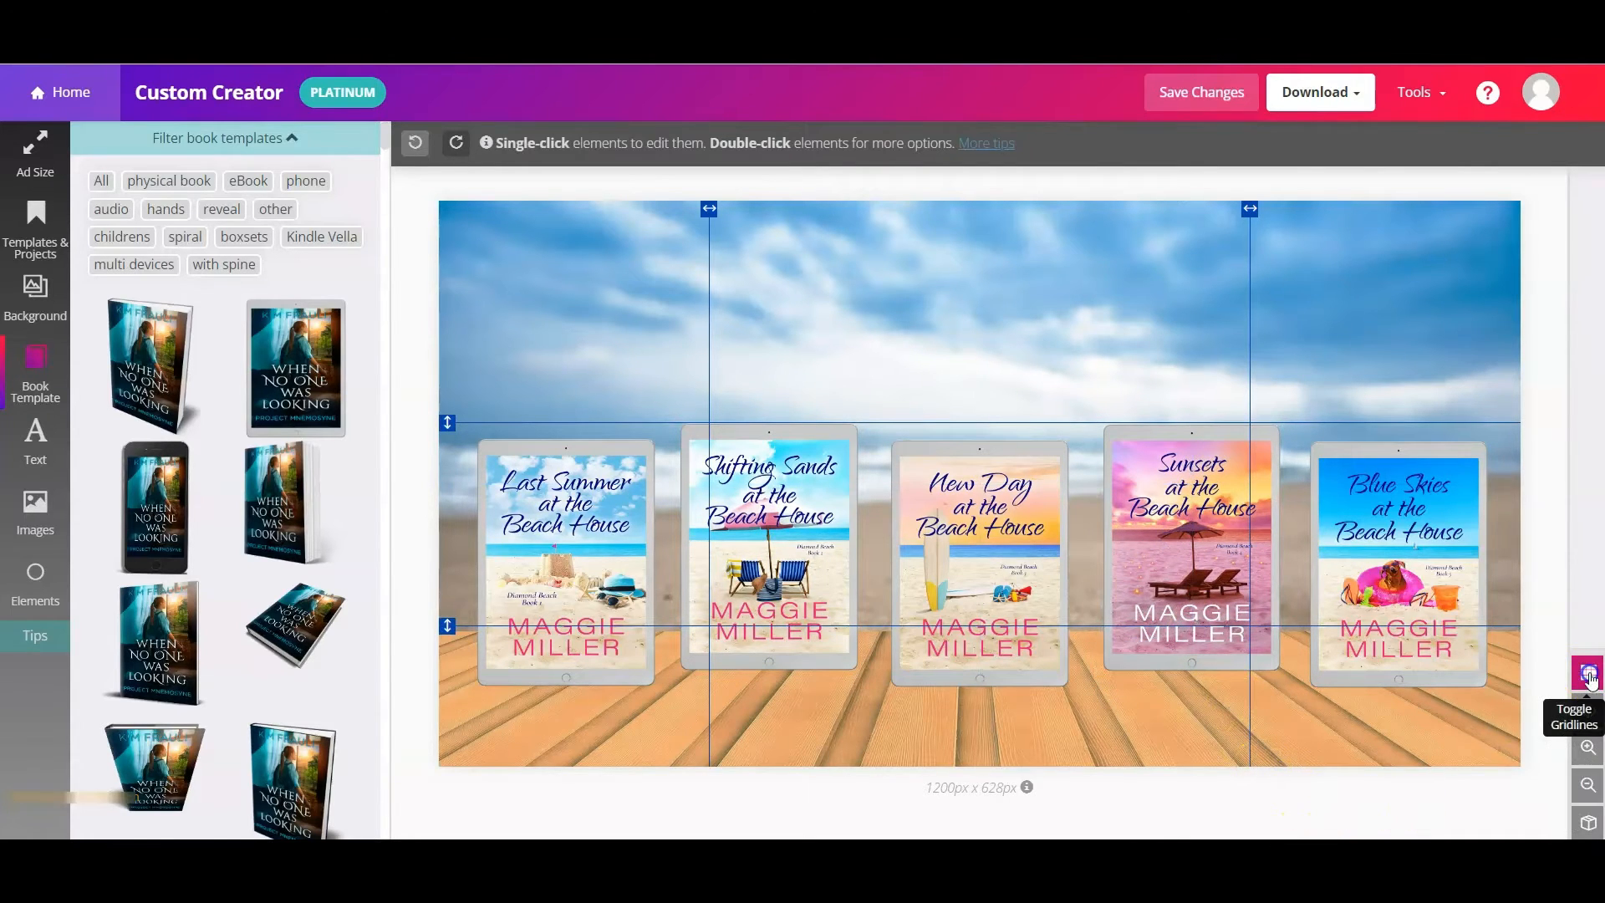
left_click(1589, 711)
left_click(1469, 821)
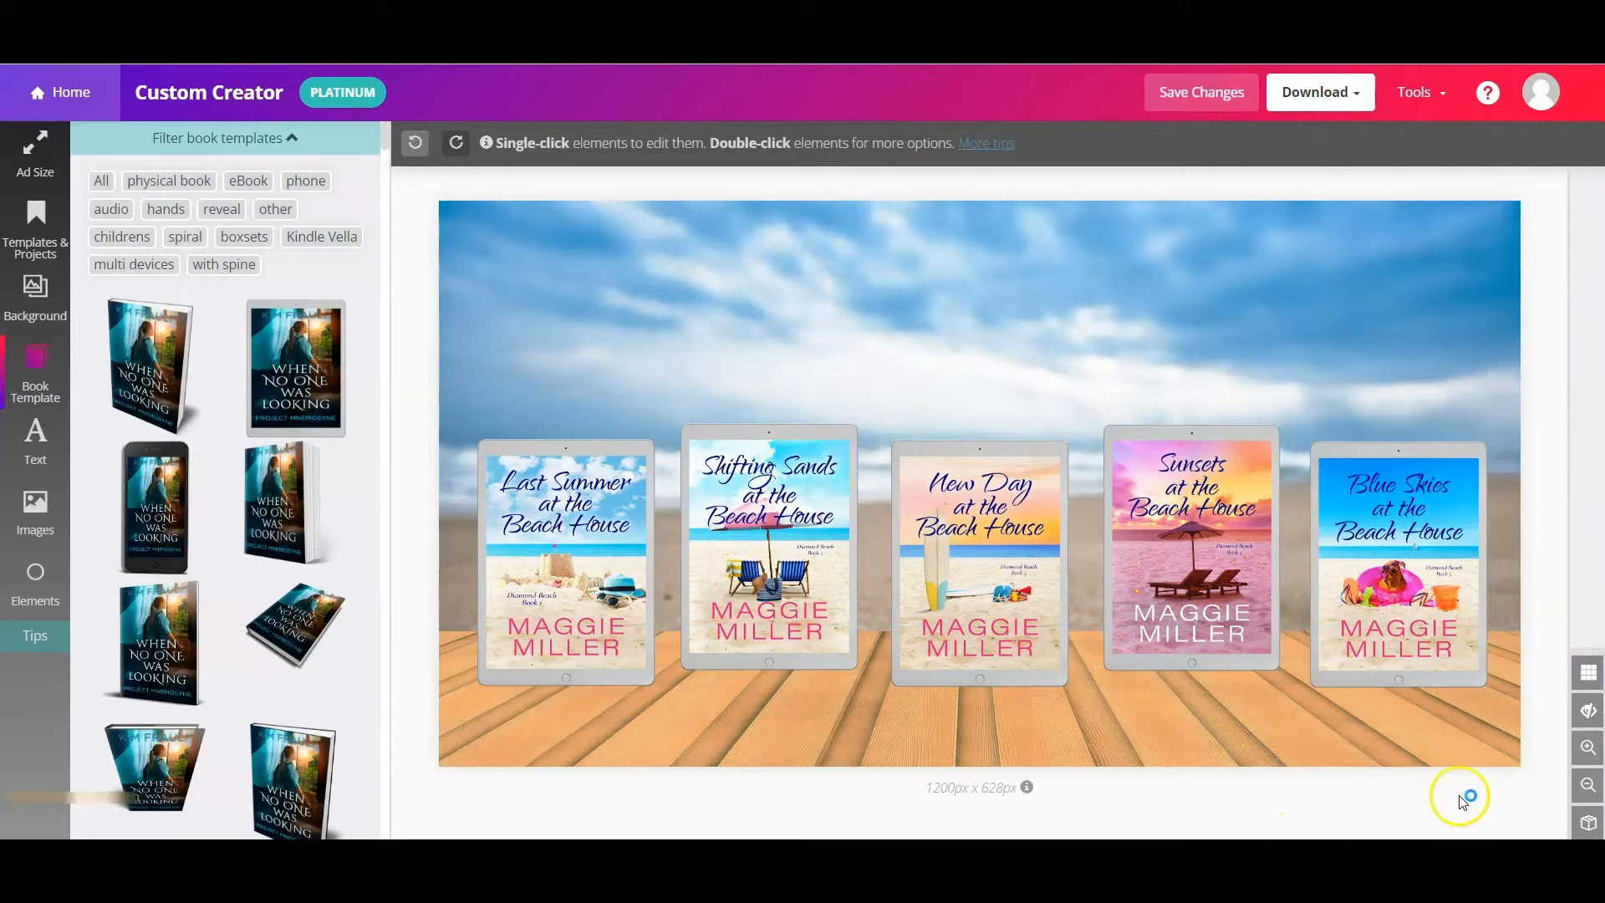
Delete the orange wooden plank surface from under the tablets
left_click(1133, 702)
double_click(1327, 748)
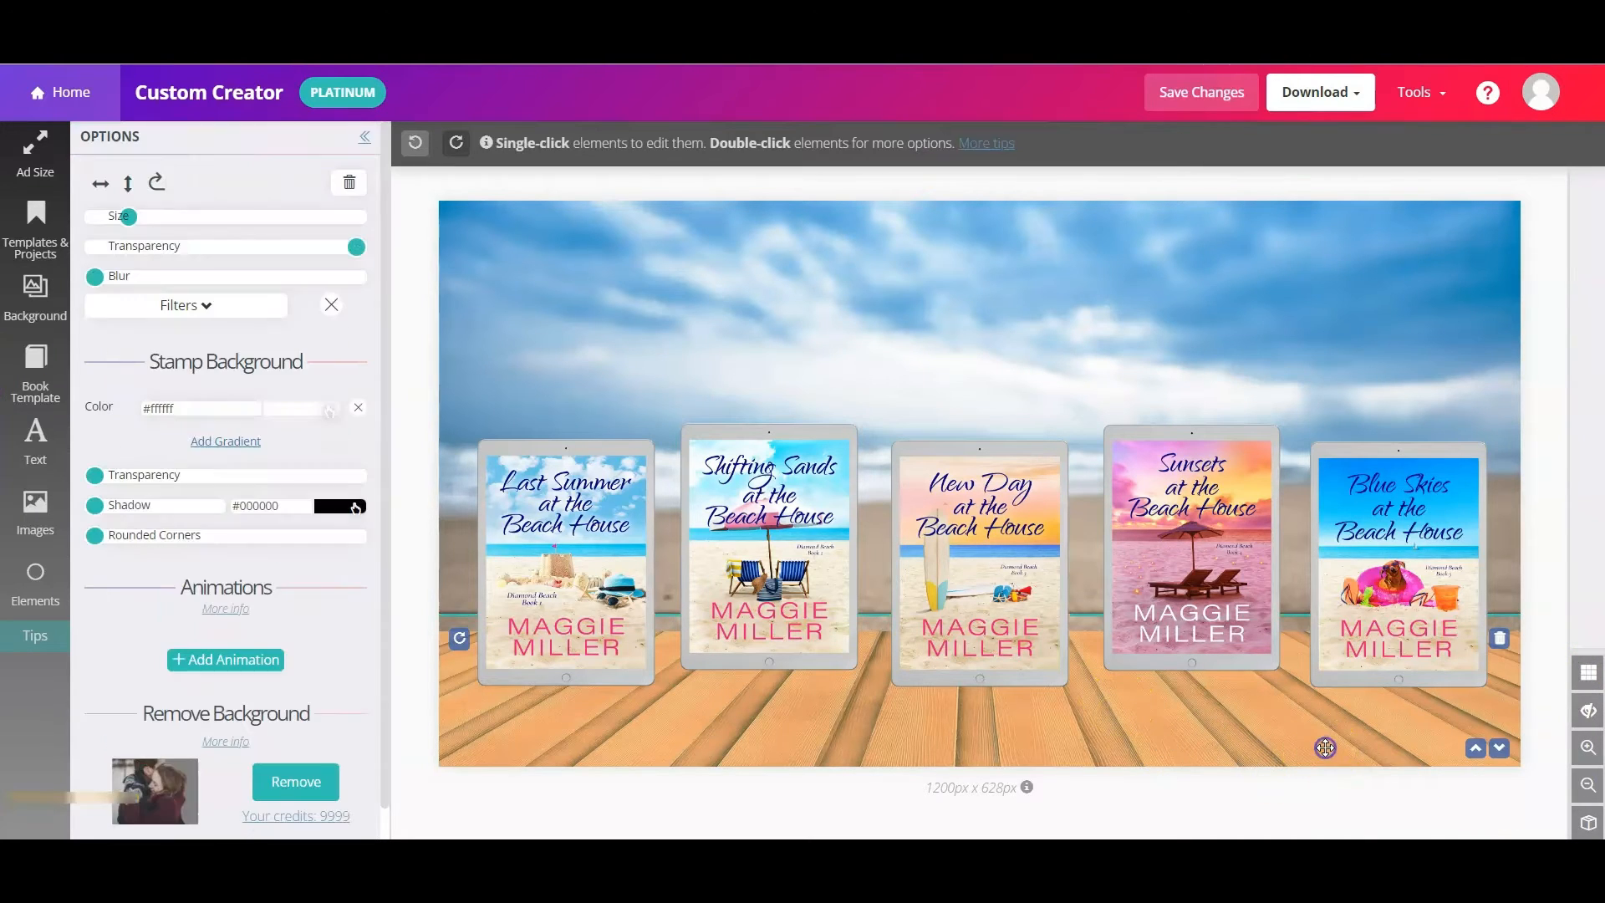
left_click_drag(1433, 738, 1365, 798)
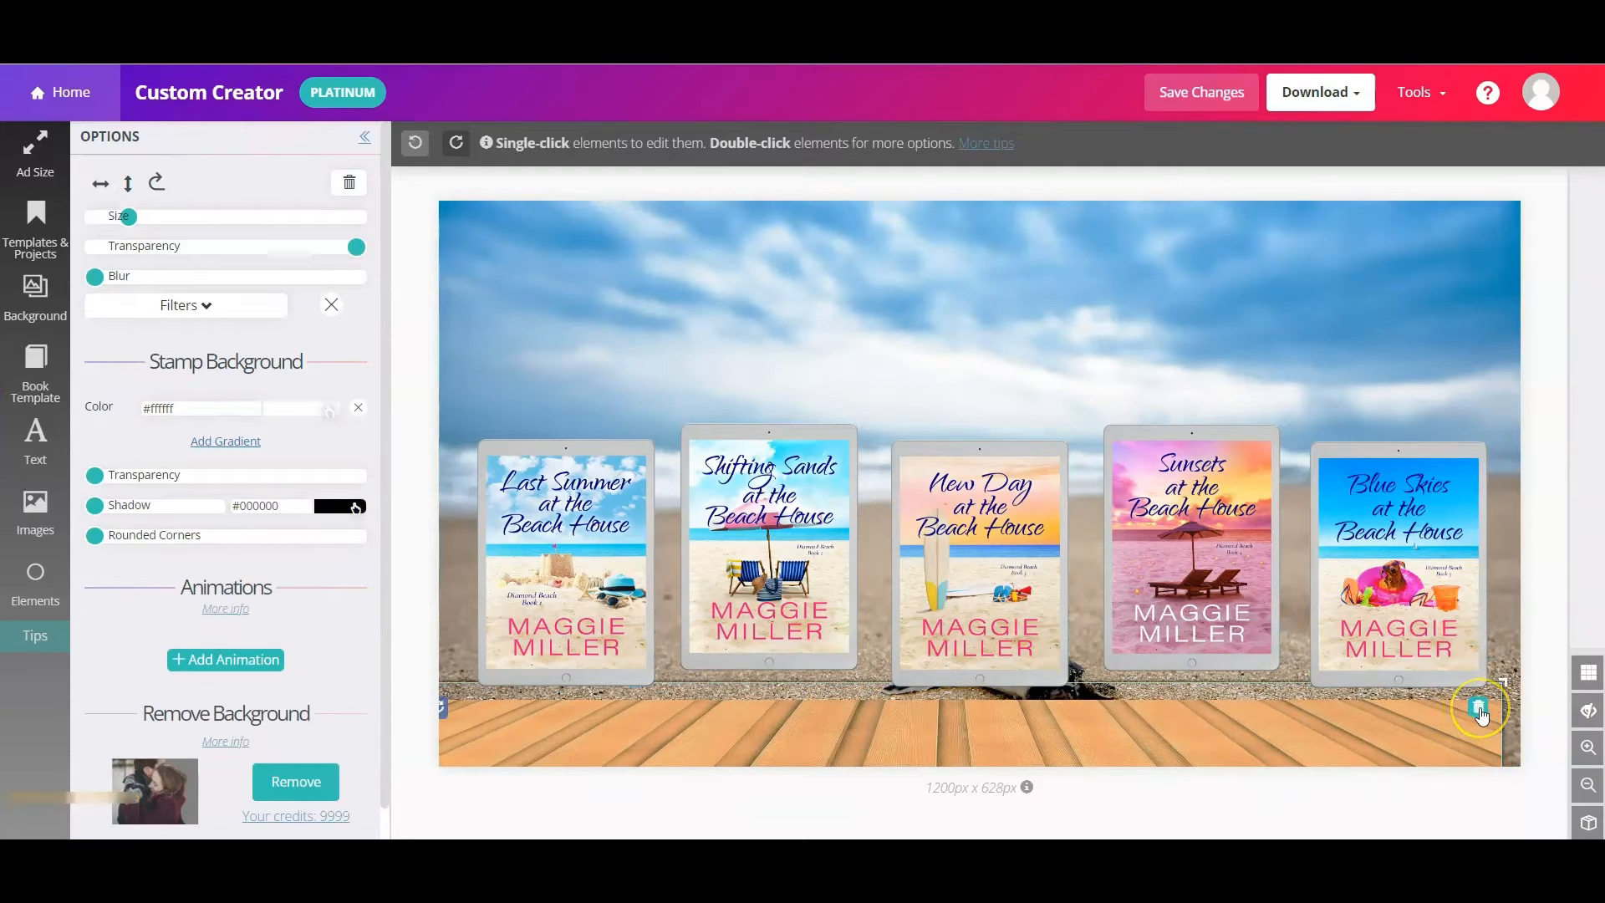
left_click(1479, 709)
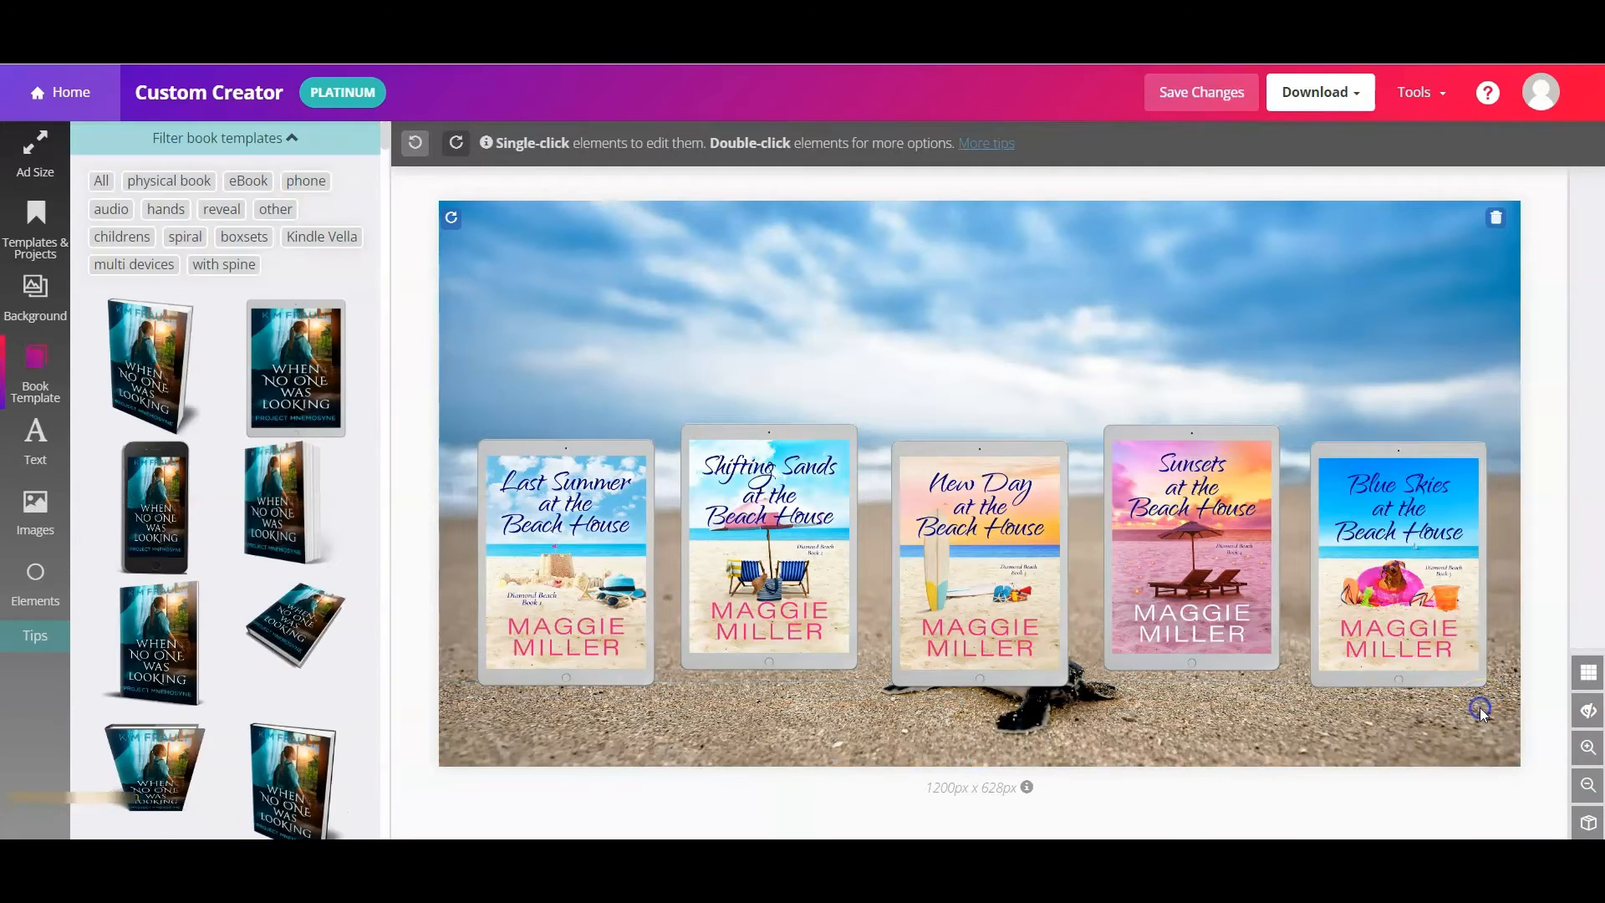
Add the teal plank surface stamp and enlarge it to span the full width of the canvas
left_click(48, 518)
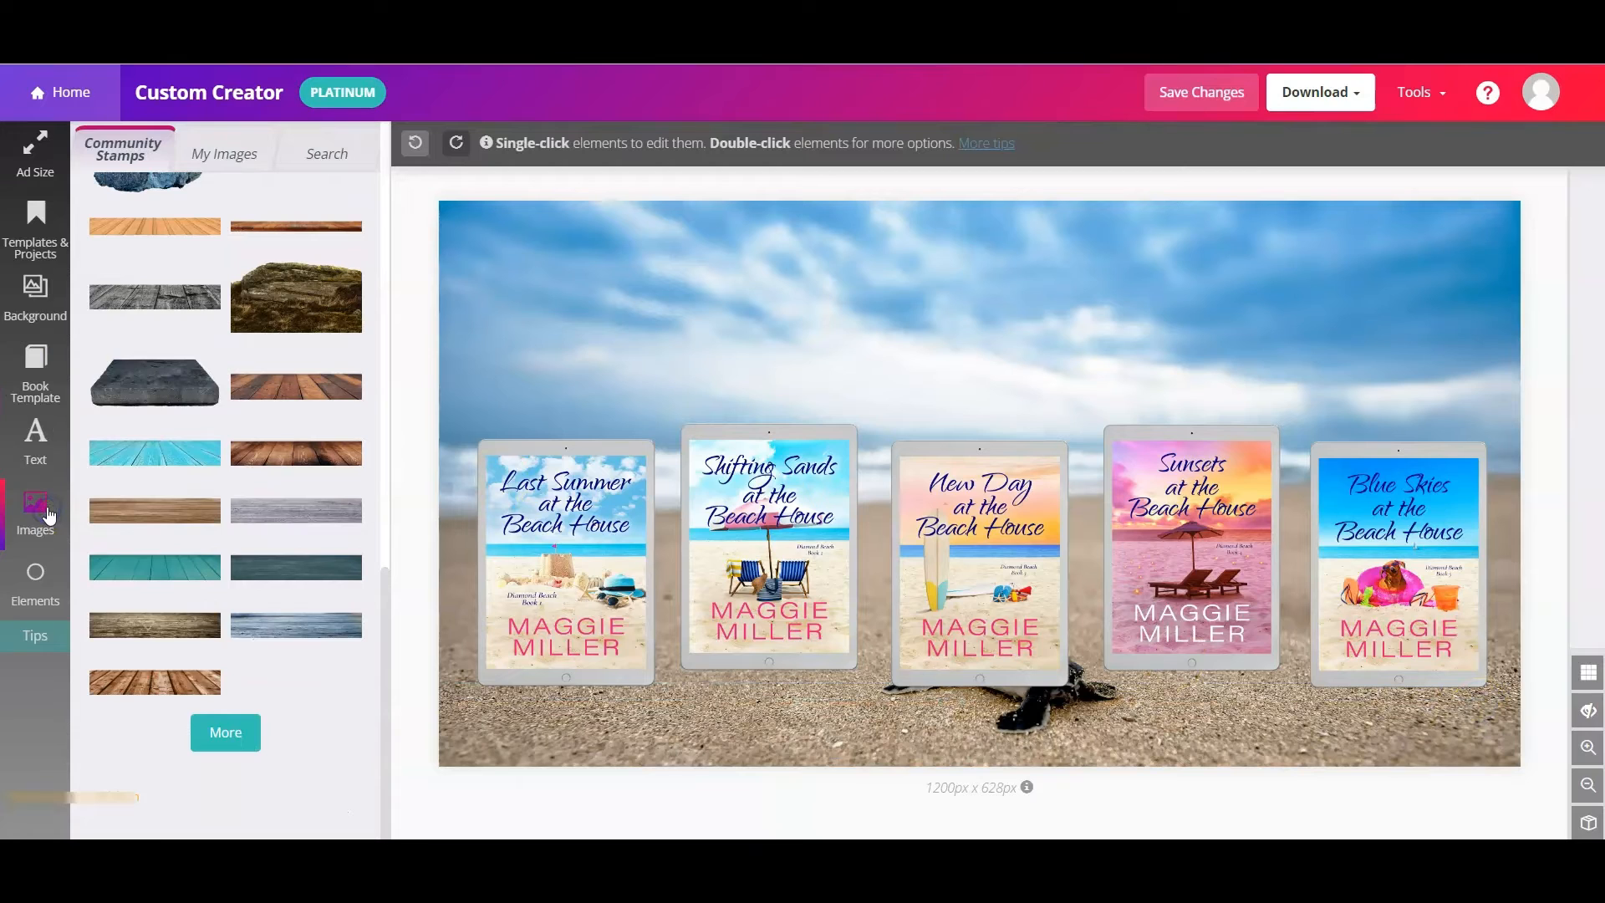
left_click(150, 459)
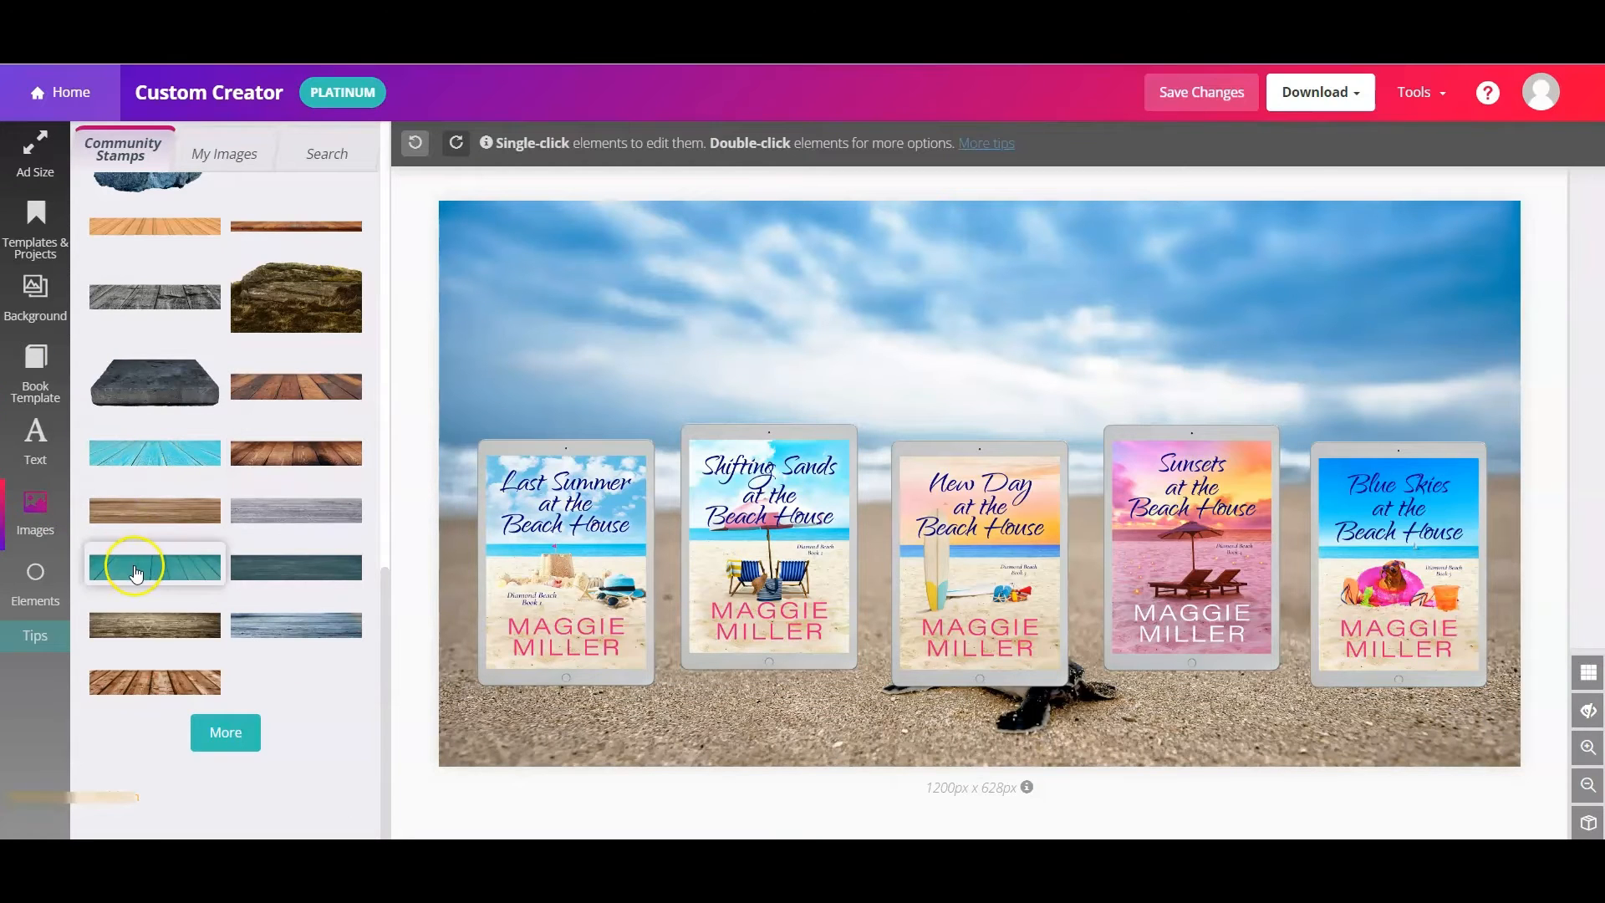
left_click_drag(1368, 365, 1405, 412)
Send the teal planks behind all five tablets and place them along the bottom edge of the canvas
left_click(1502, 523)
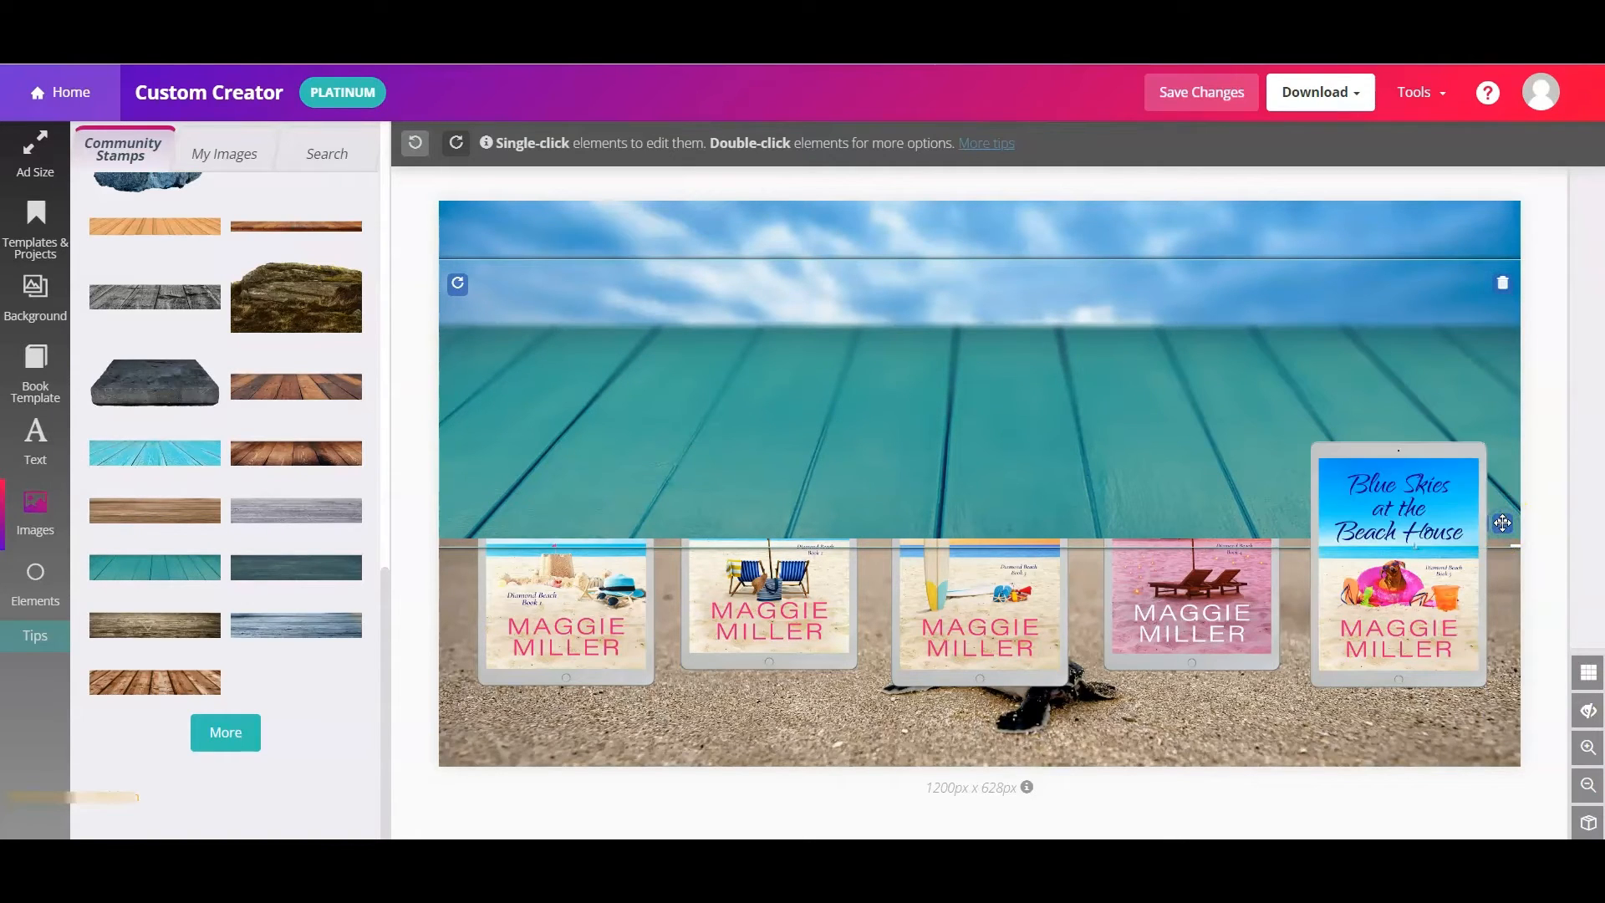
left_click(1503, 523)
left_click(1502, 524)
left_click(1502, 523)
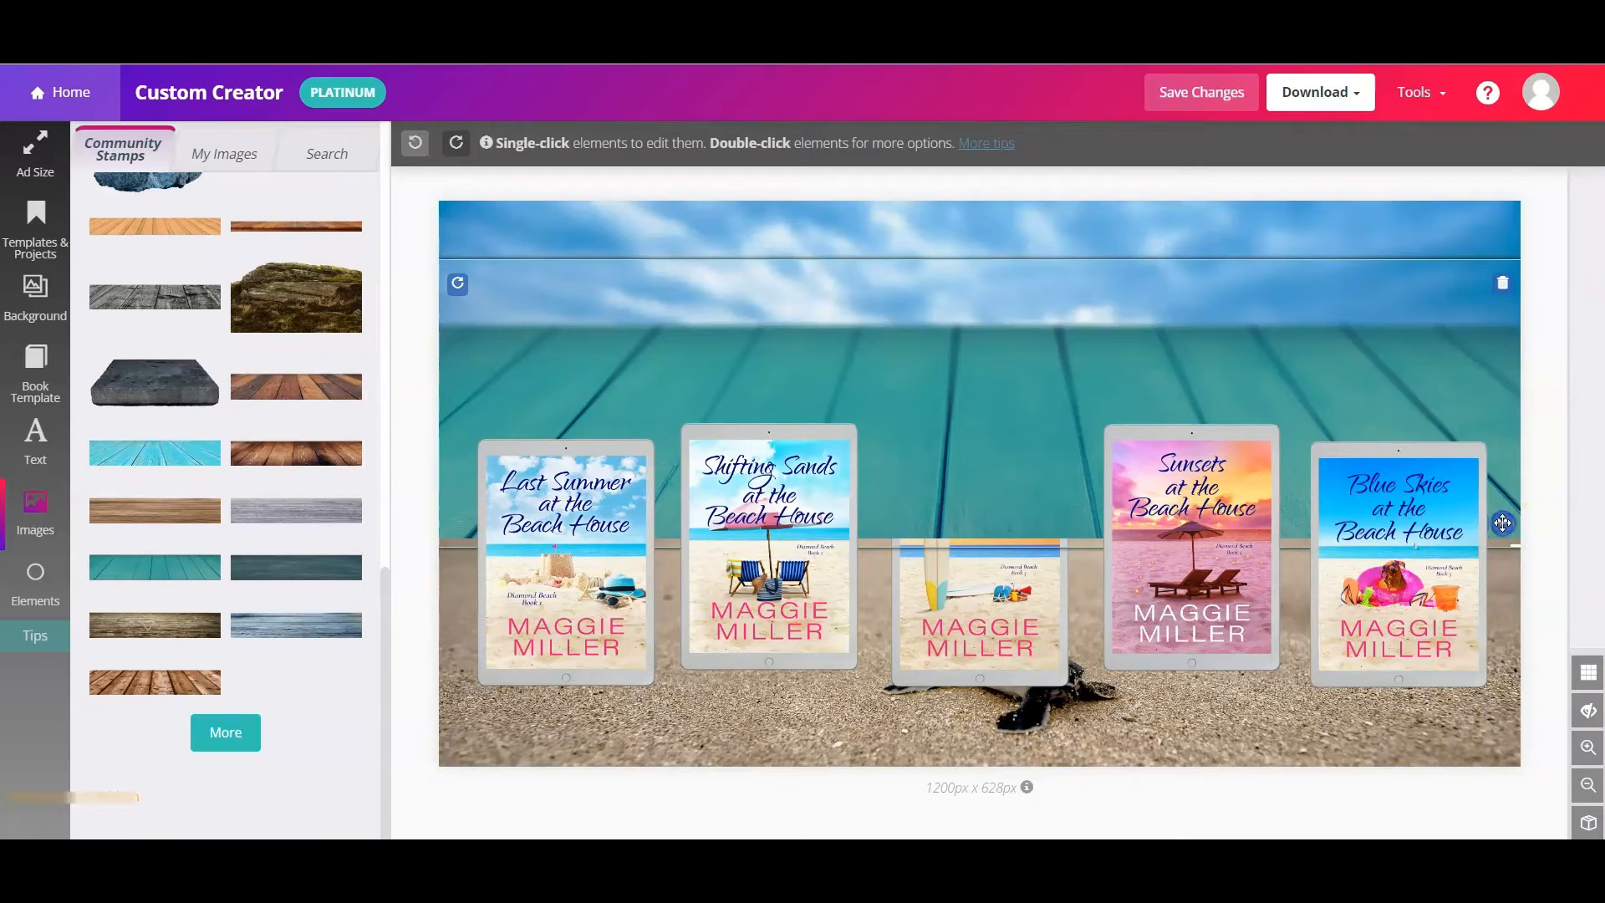
left_click(1502, 524)
left_click(1358, 341)
left_click_drag(1358, 341, 1319, 588)
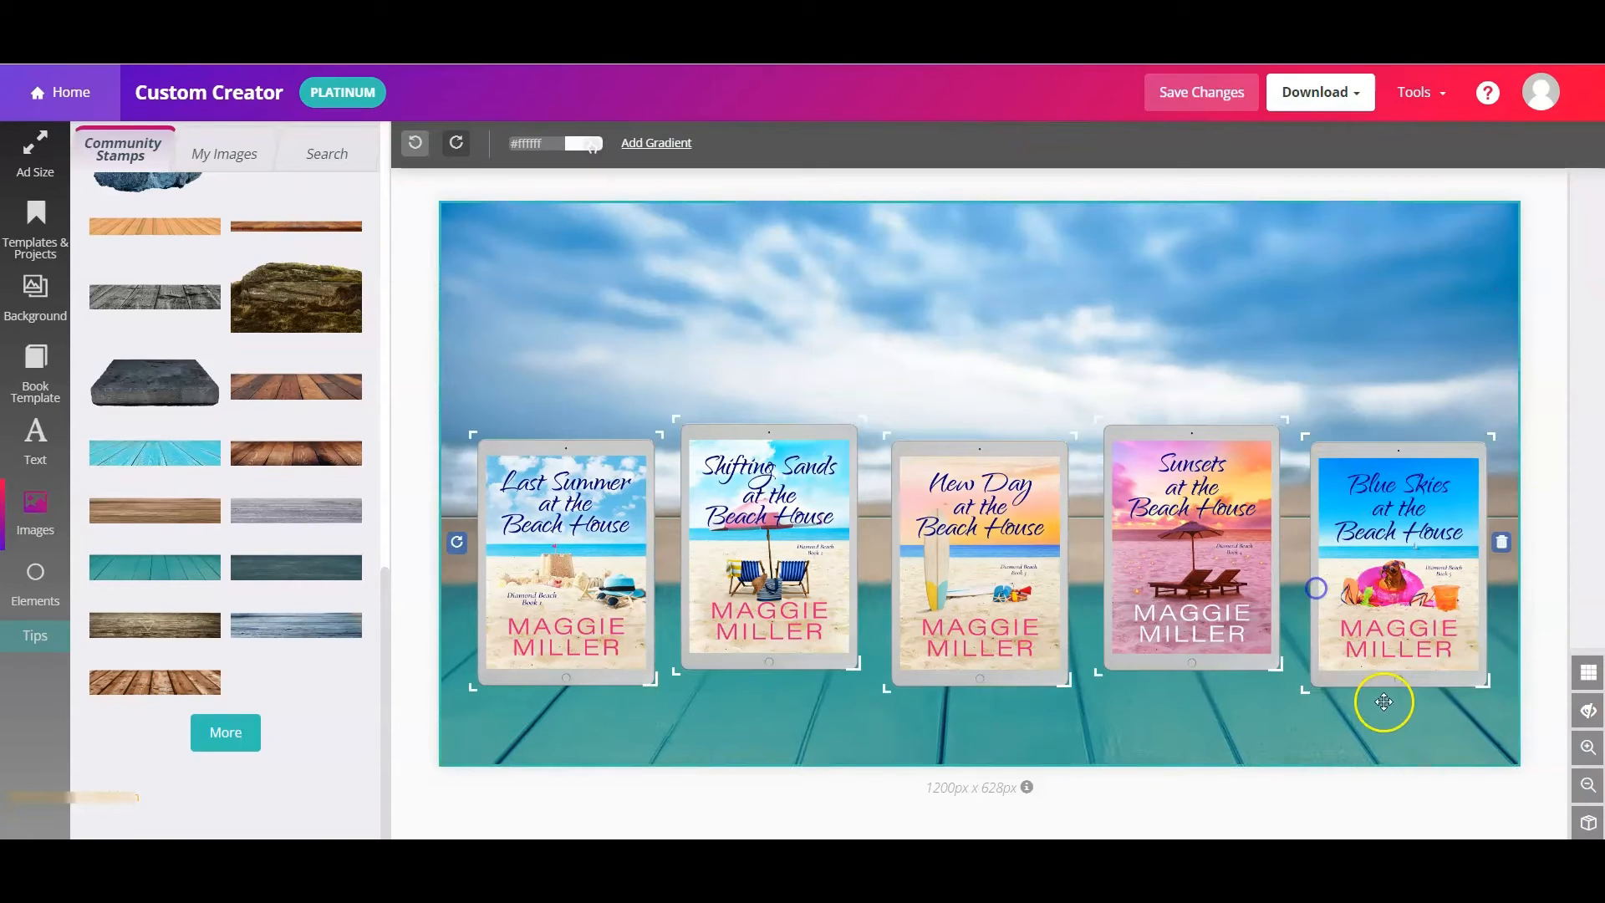
left_click(1361, 800)
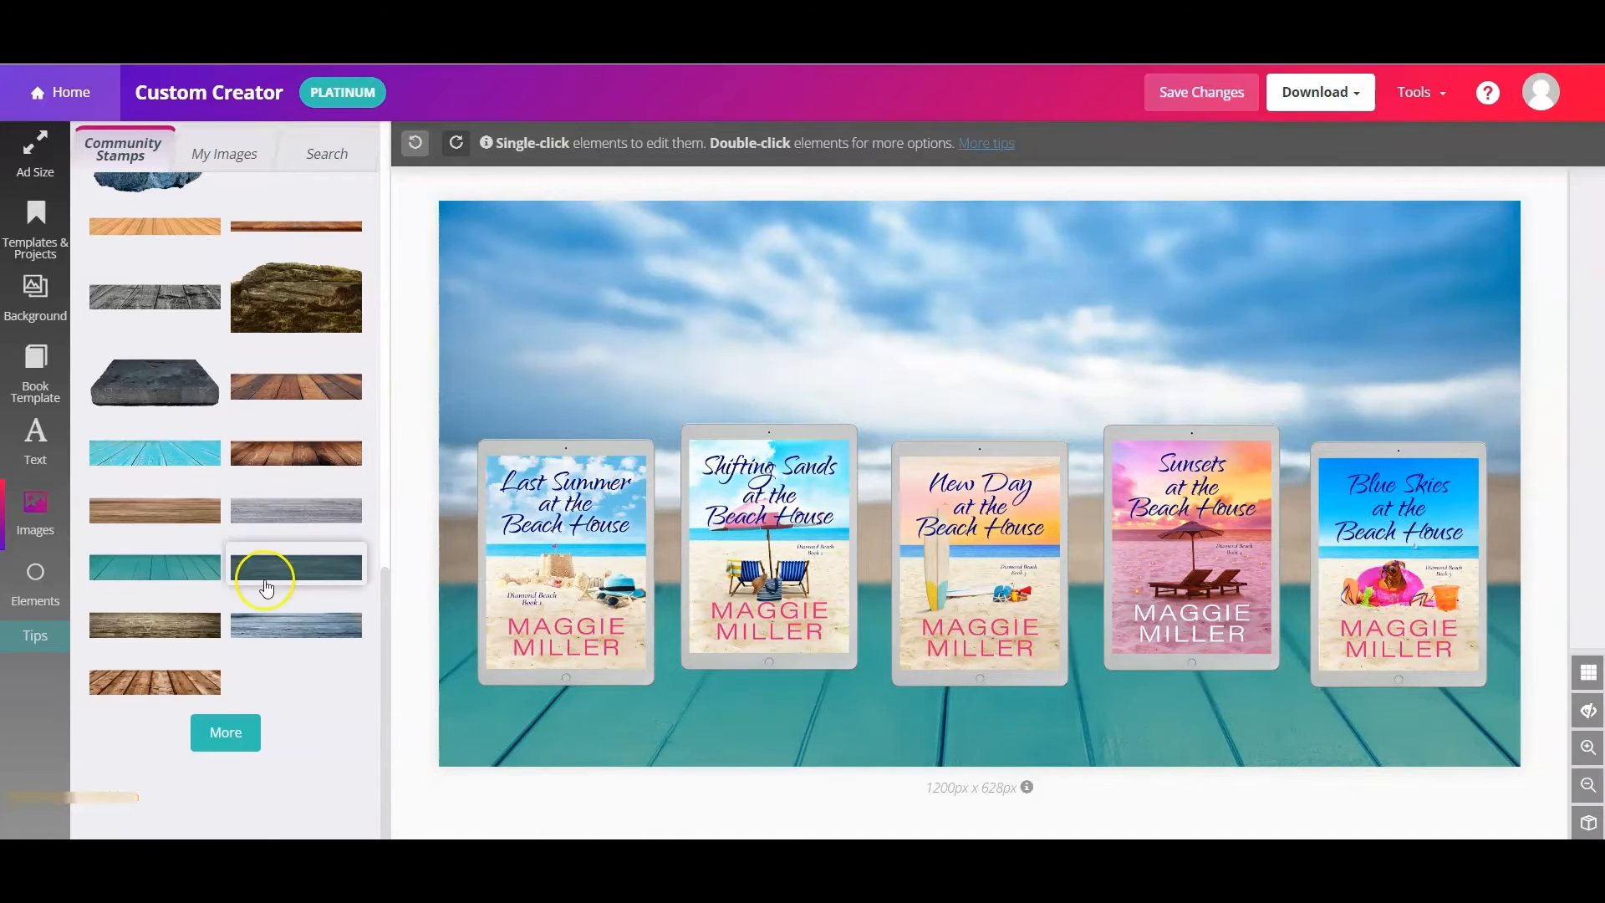
scroll(220, 393, "up", 6)
scroll(220, 393, "down", 4)
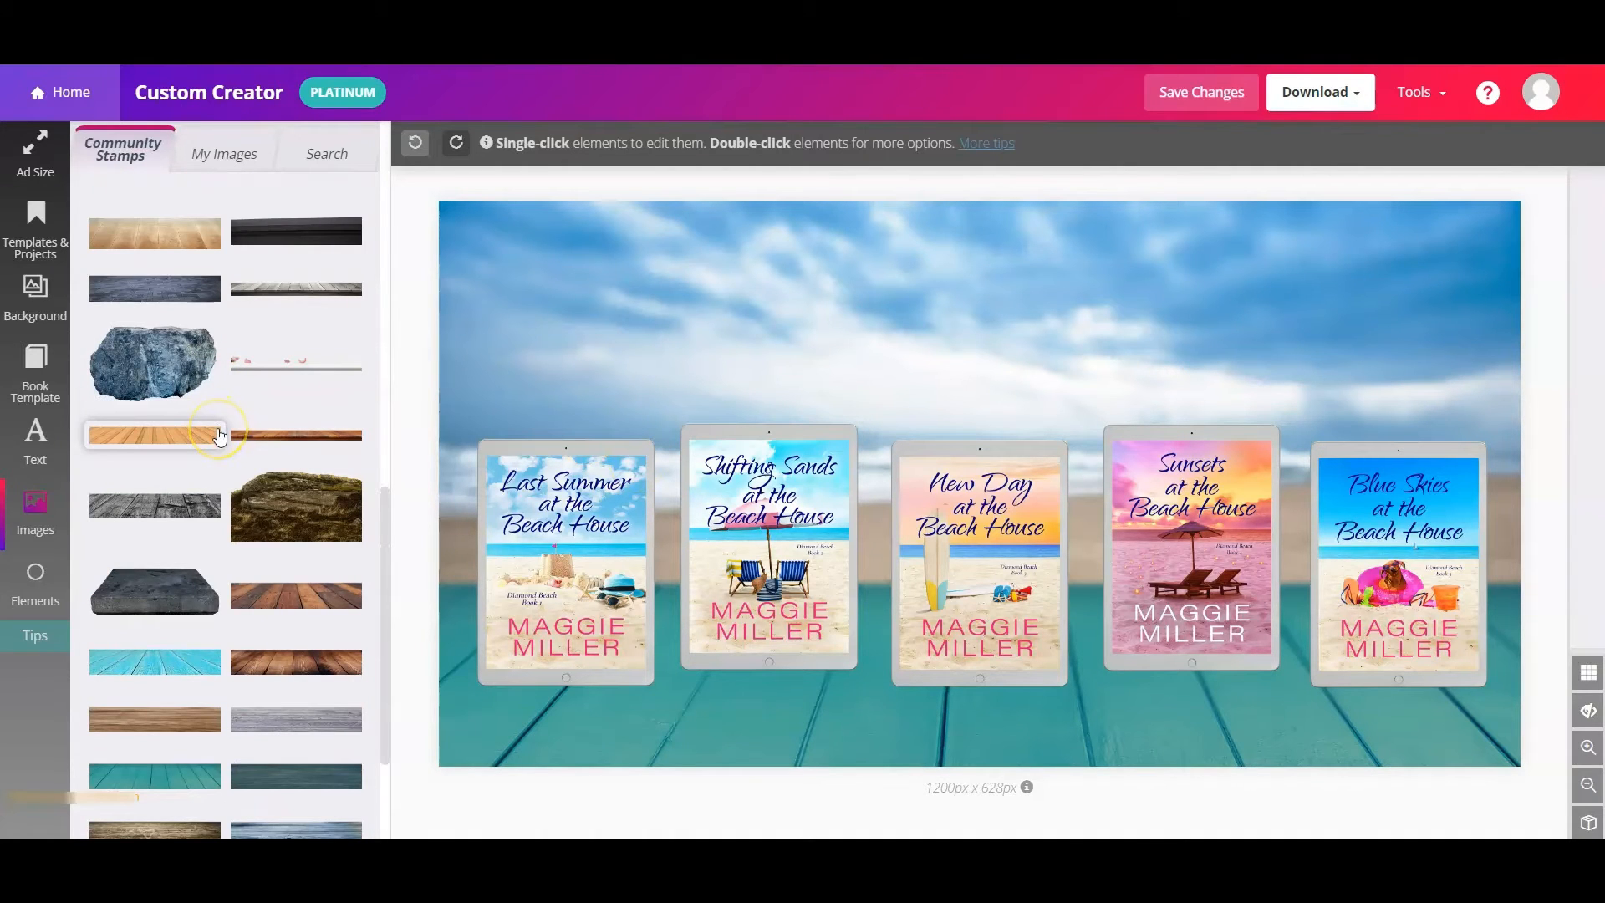
Start a 1080 x 1080 Instagram photo design and use the shaded palm-lined beach image from a "sand" search as background
left_click(190, 471)
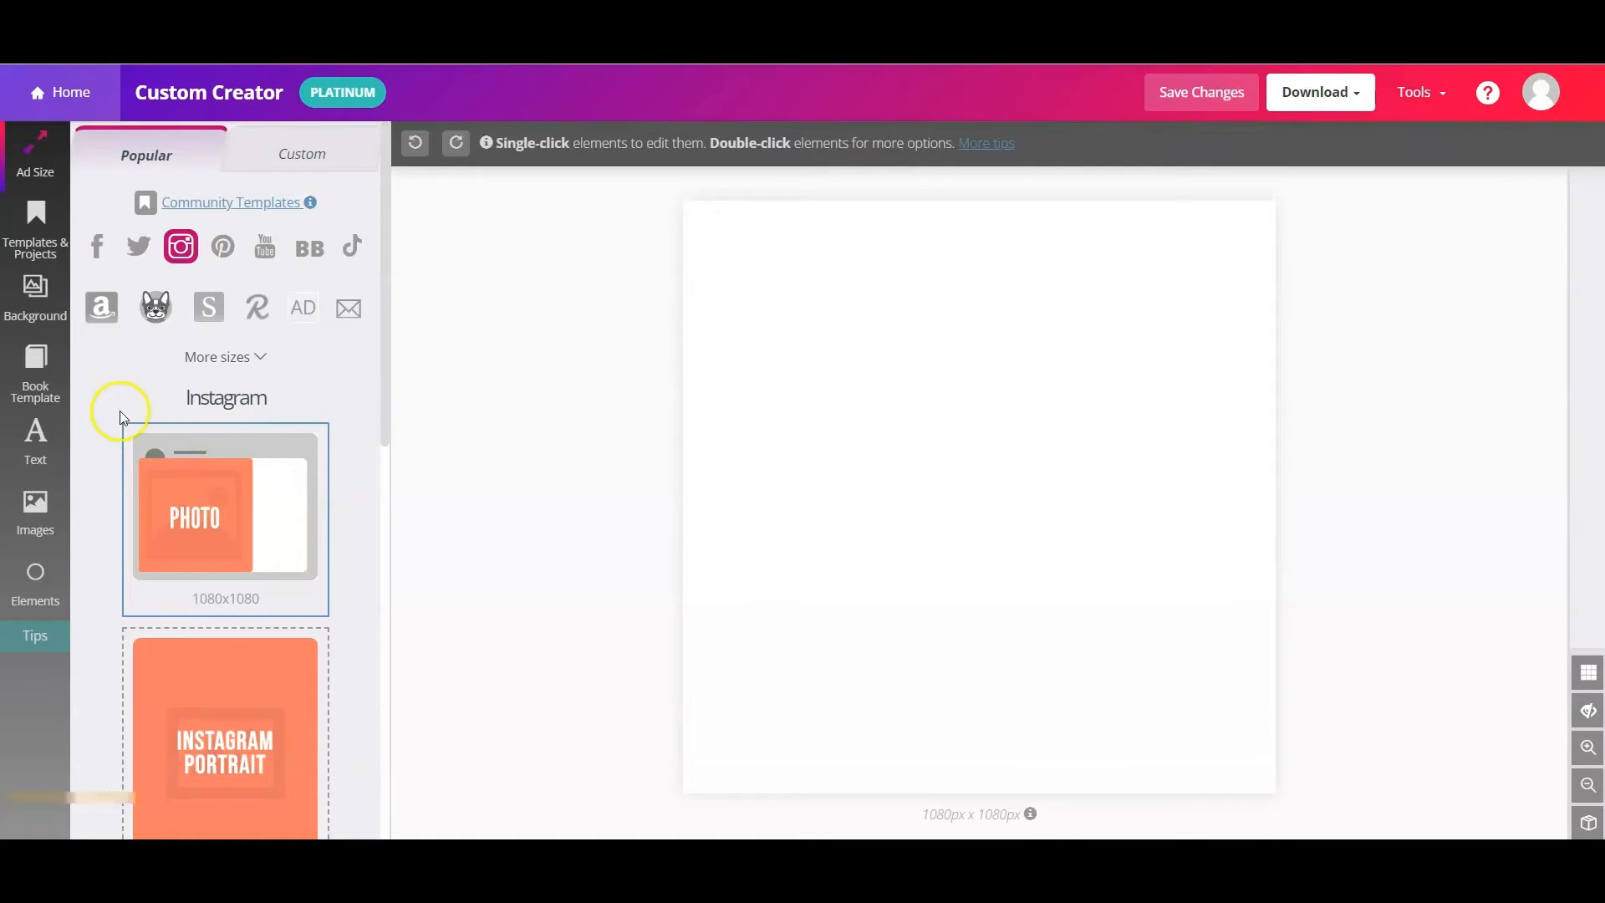
left_click(30, 300)
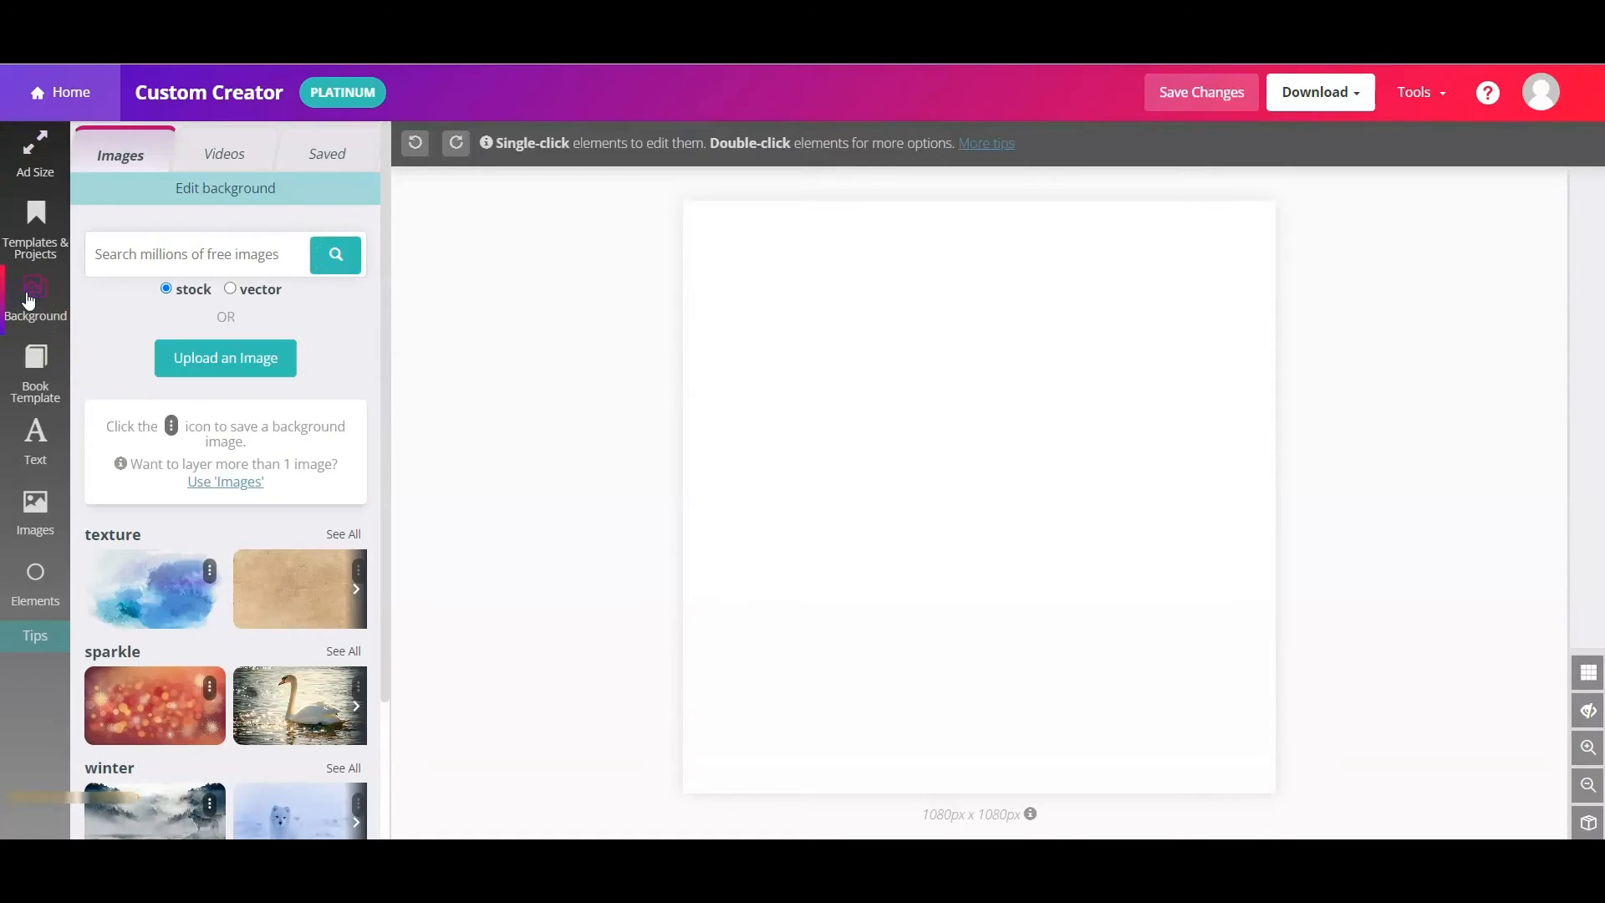
left_click(101, 261)
type("sand")
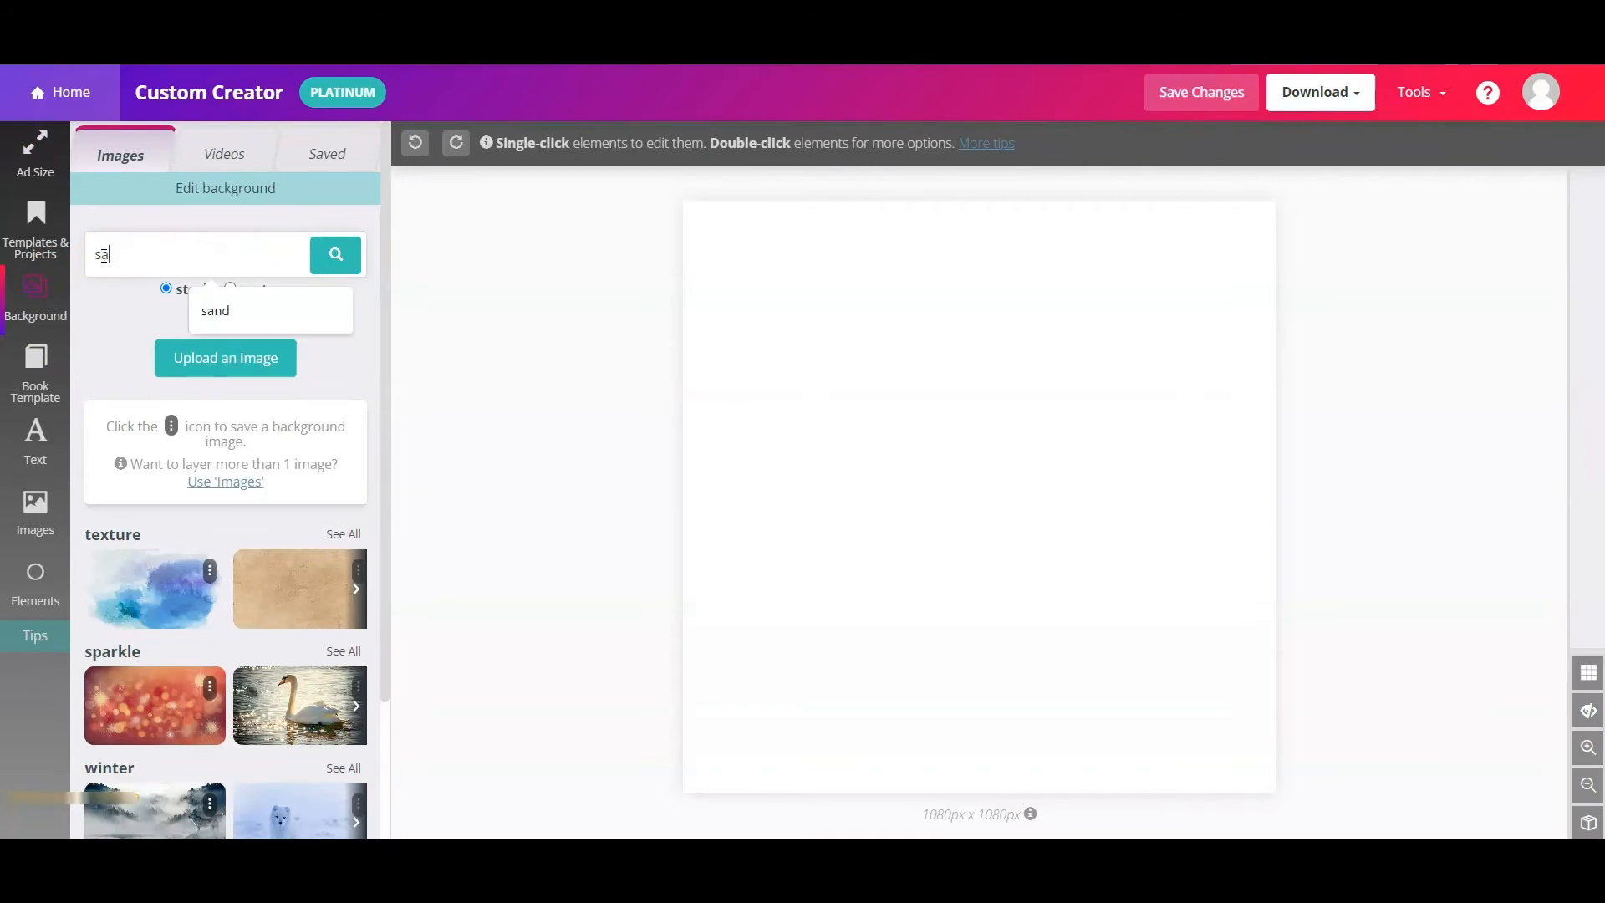
key("Return")
scroll(273, 688, "down", 20)
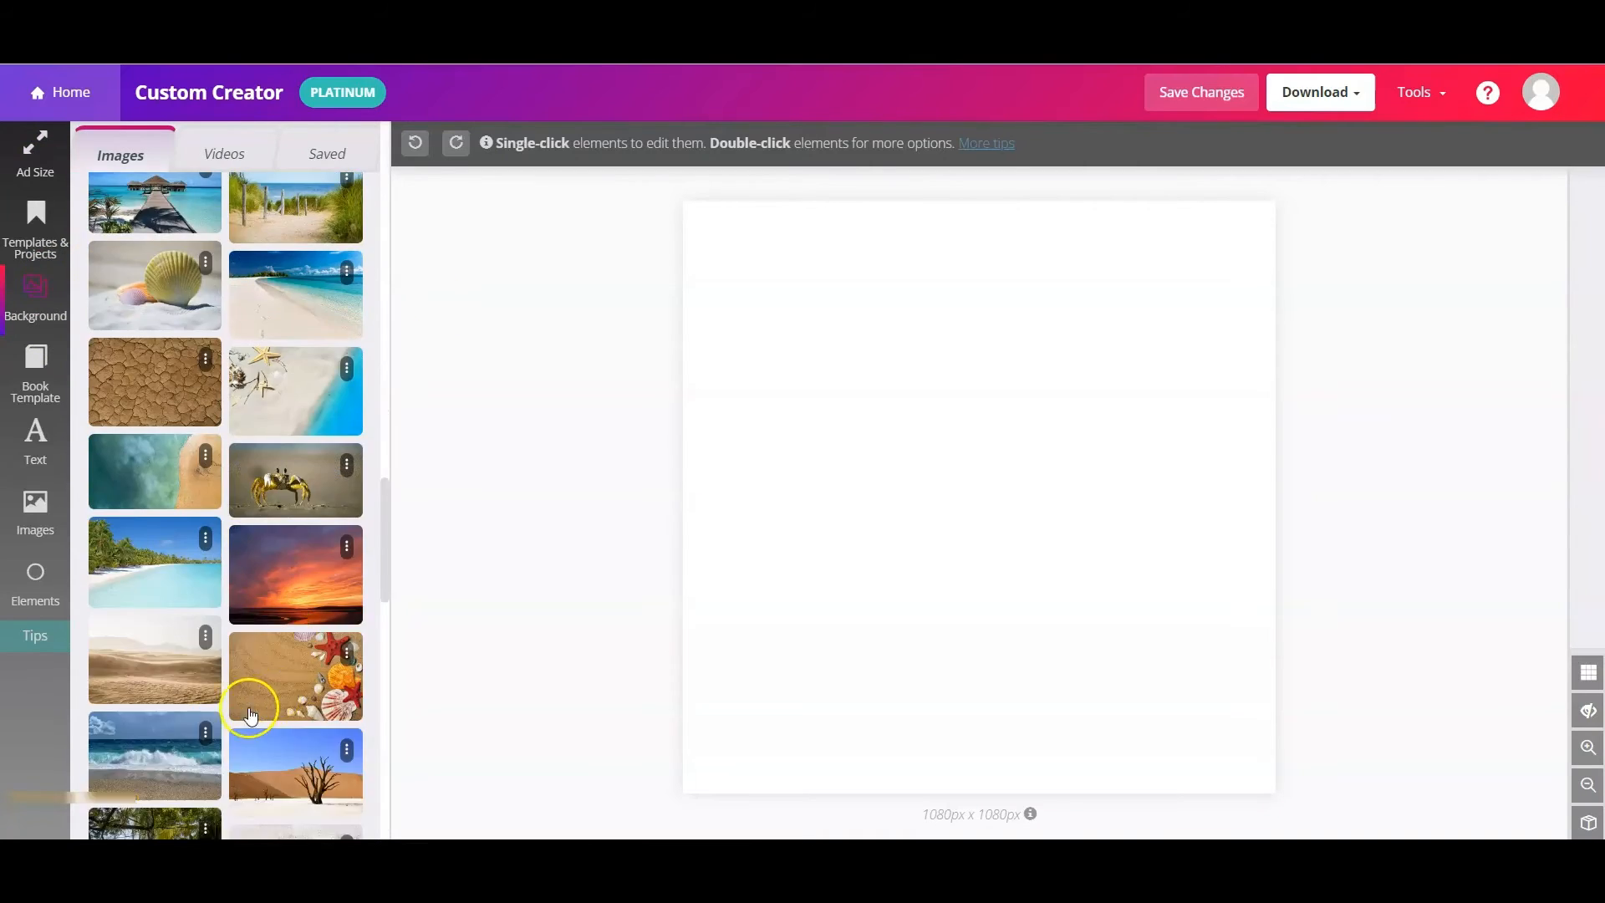
scroll(251, 715, "down", 5)
left_click(154, 433)
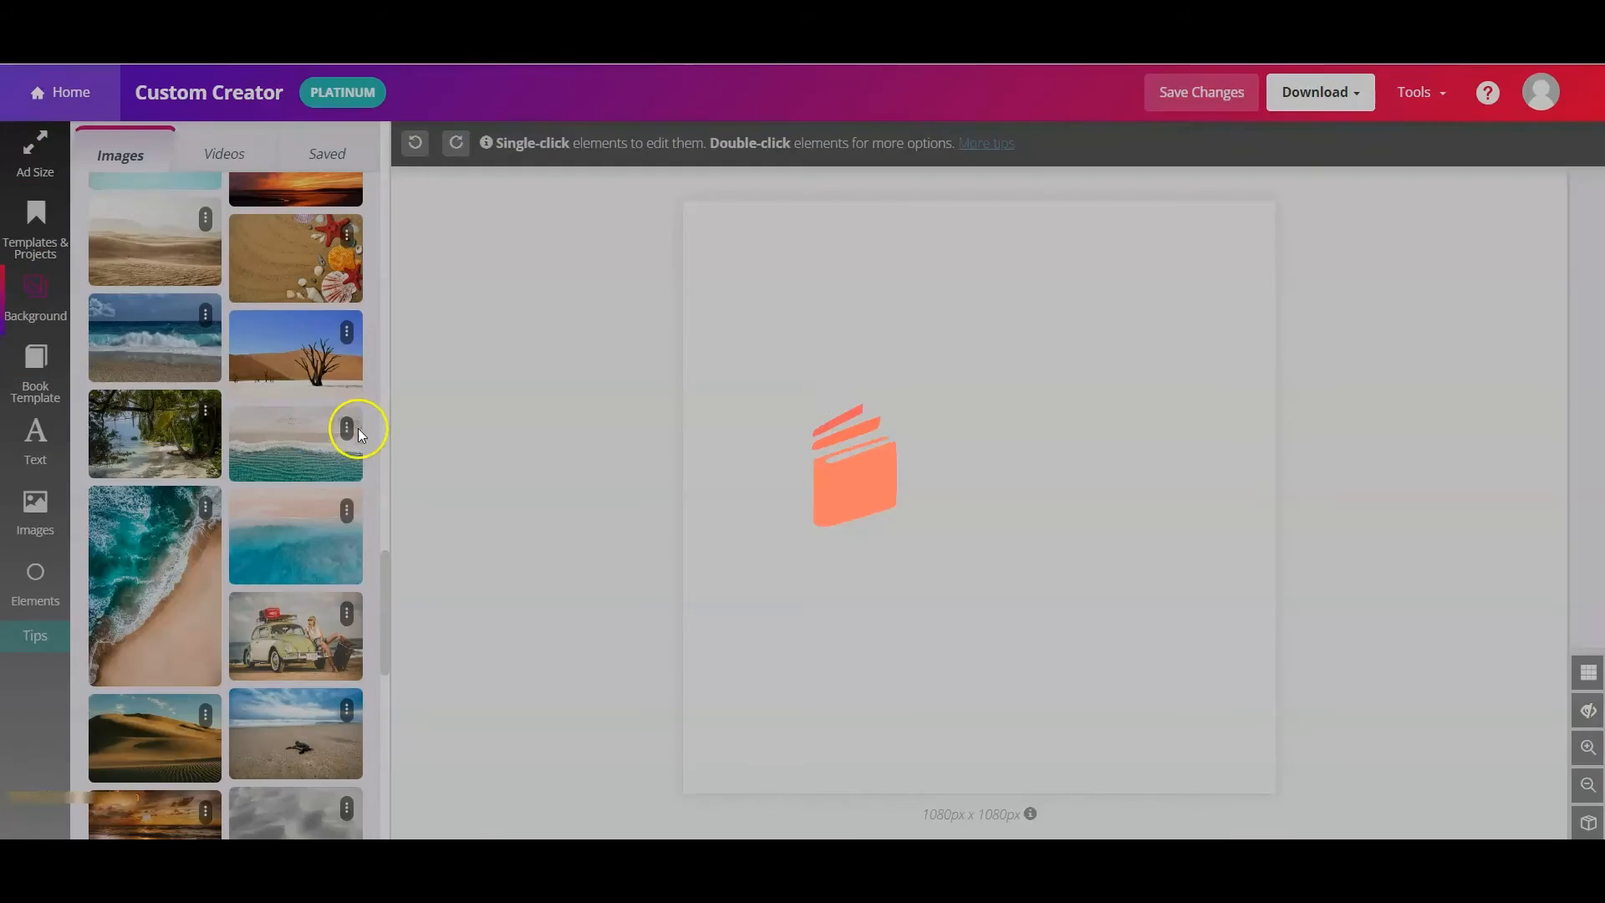
With the overflow outside the canvas shown, enlarge the background slightly and shift it left to frame the palm tree, then hide the overflow
left_click(1583, 711)
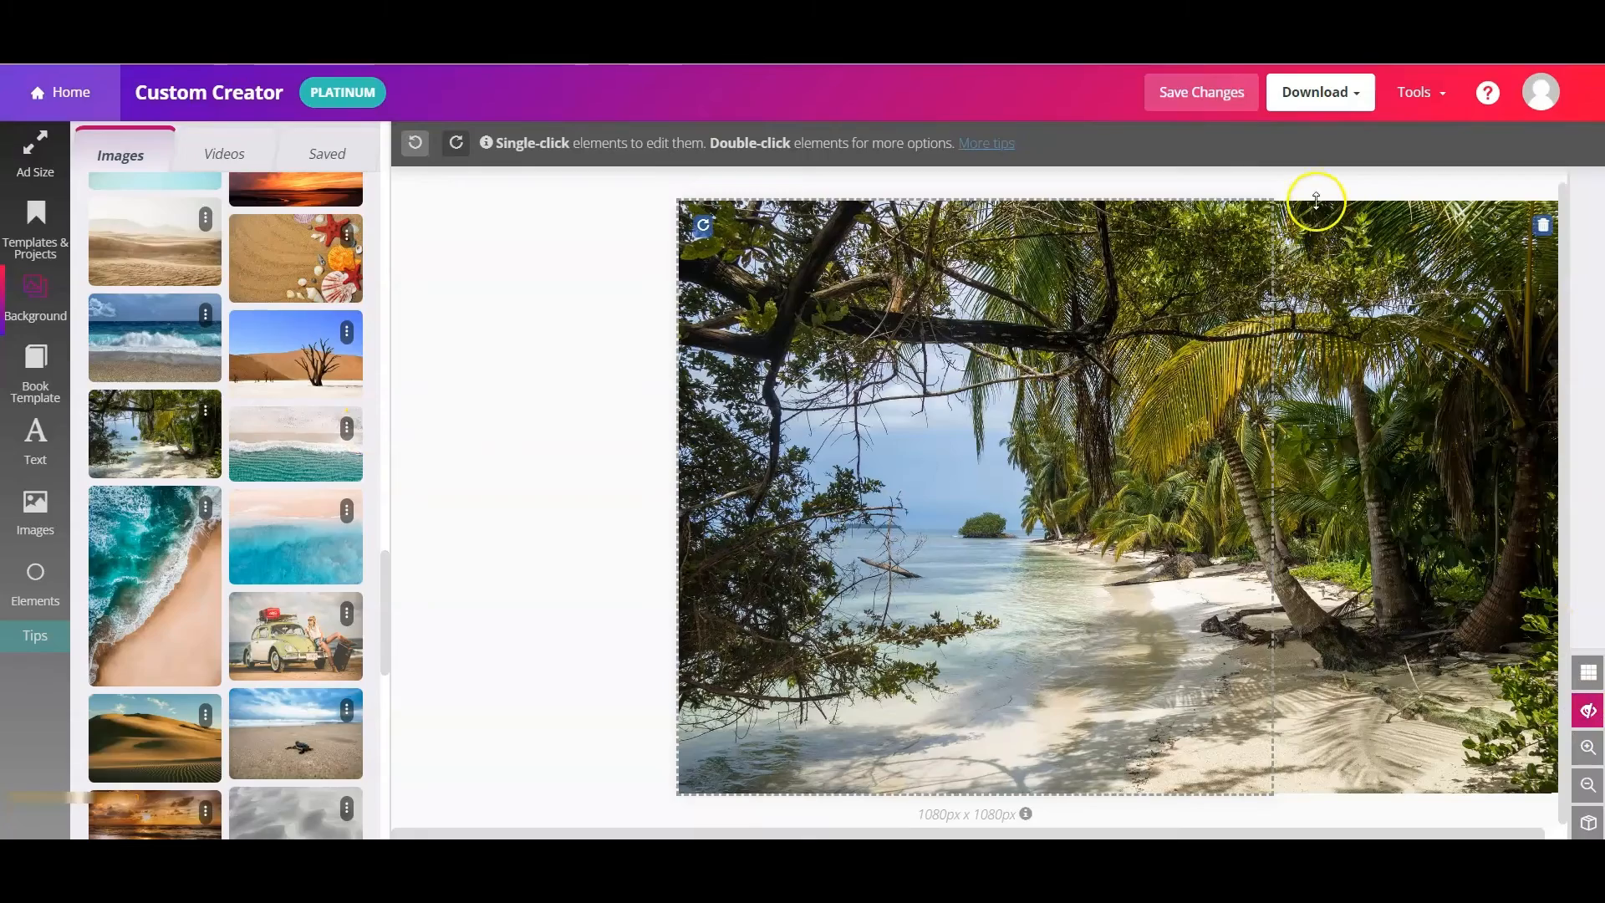
left_click_drag(1316, 200, 1308, 173)
left_click_drag(1440, 329, 1310, 344)
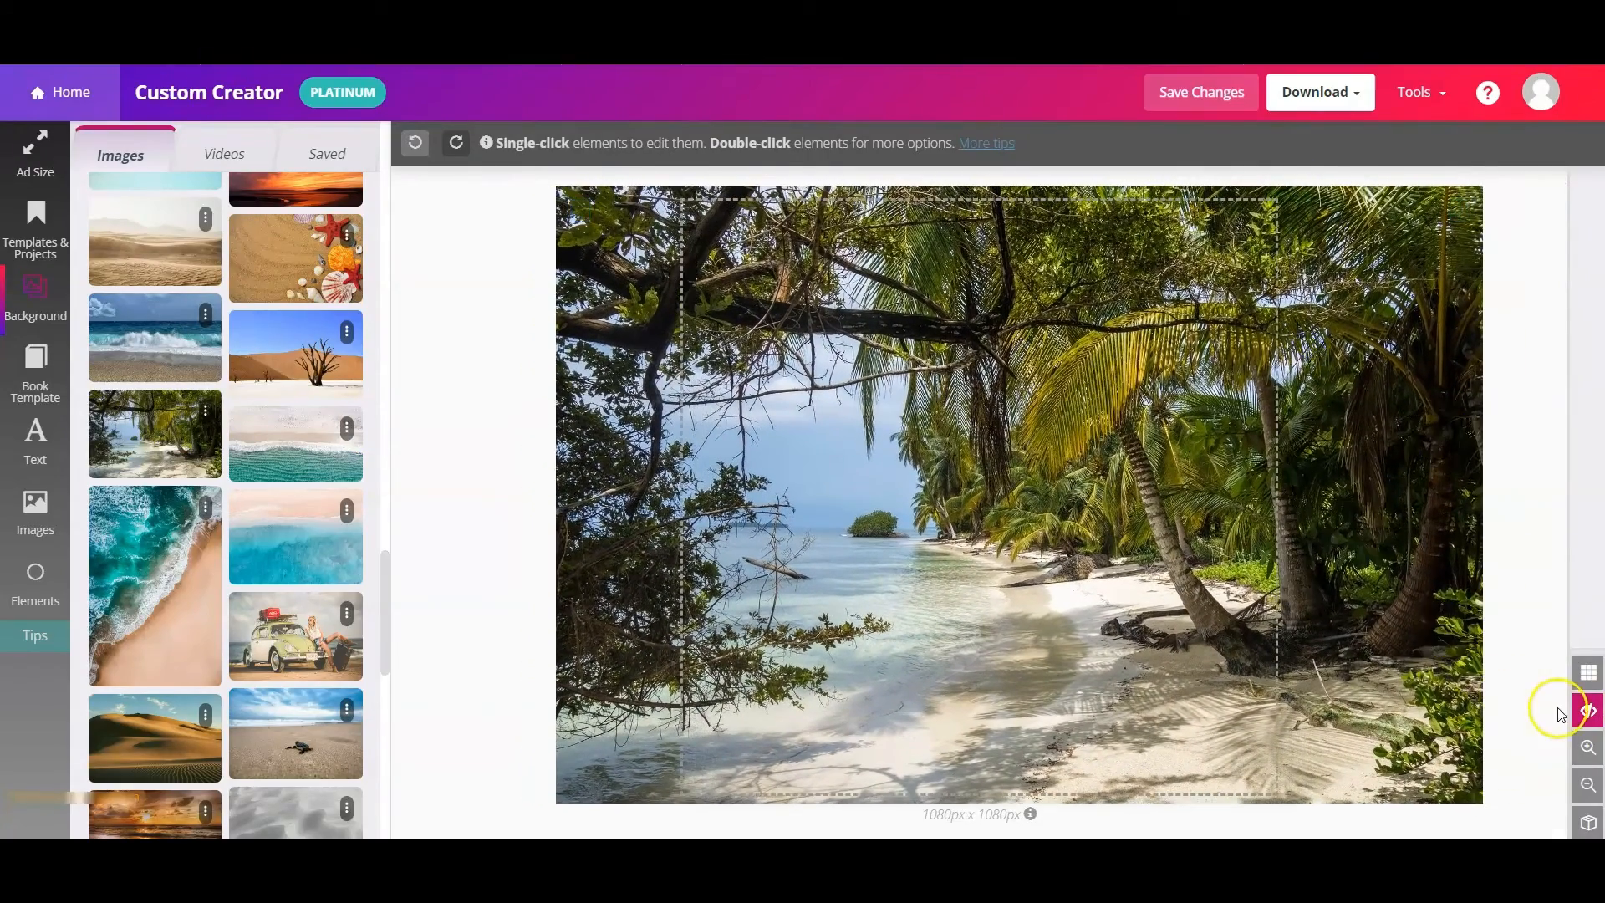
left_click(1586, 711)
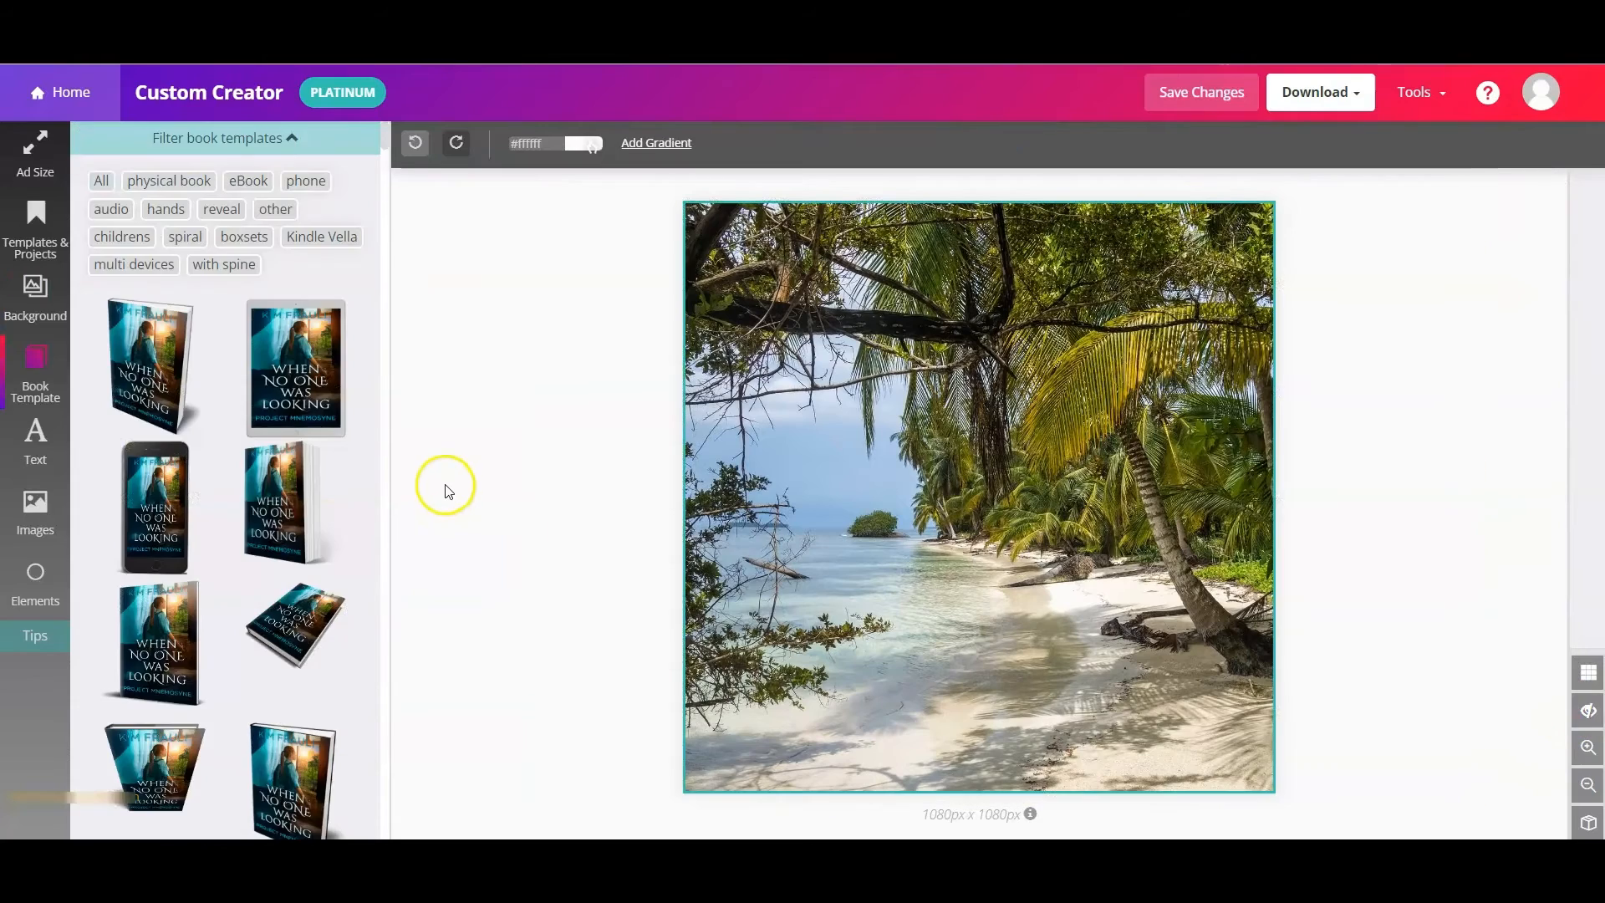
Add the mossy brown rock stamp from the book shelf category of community stamps
left_click(38, 512)
left_click(276, 260)
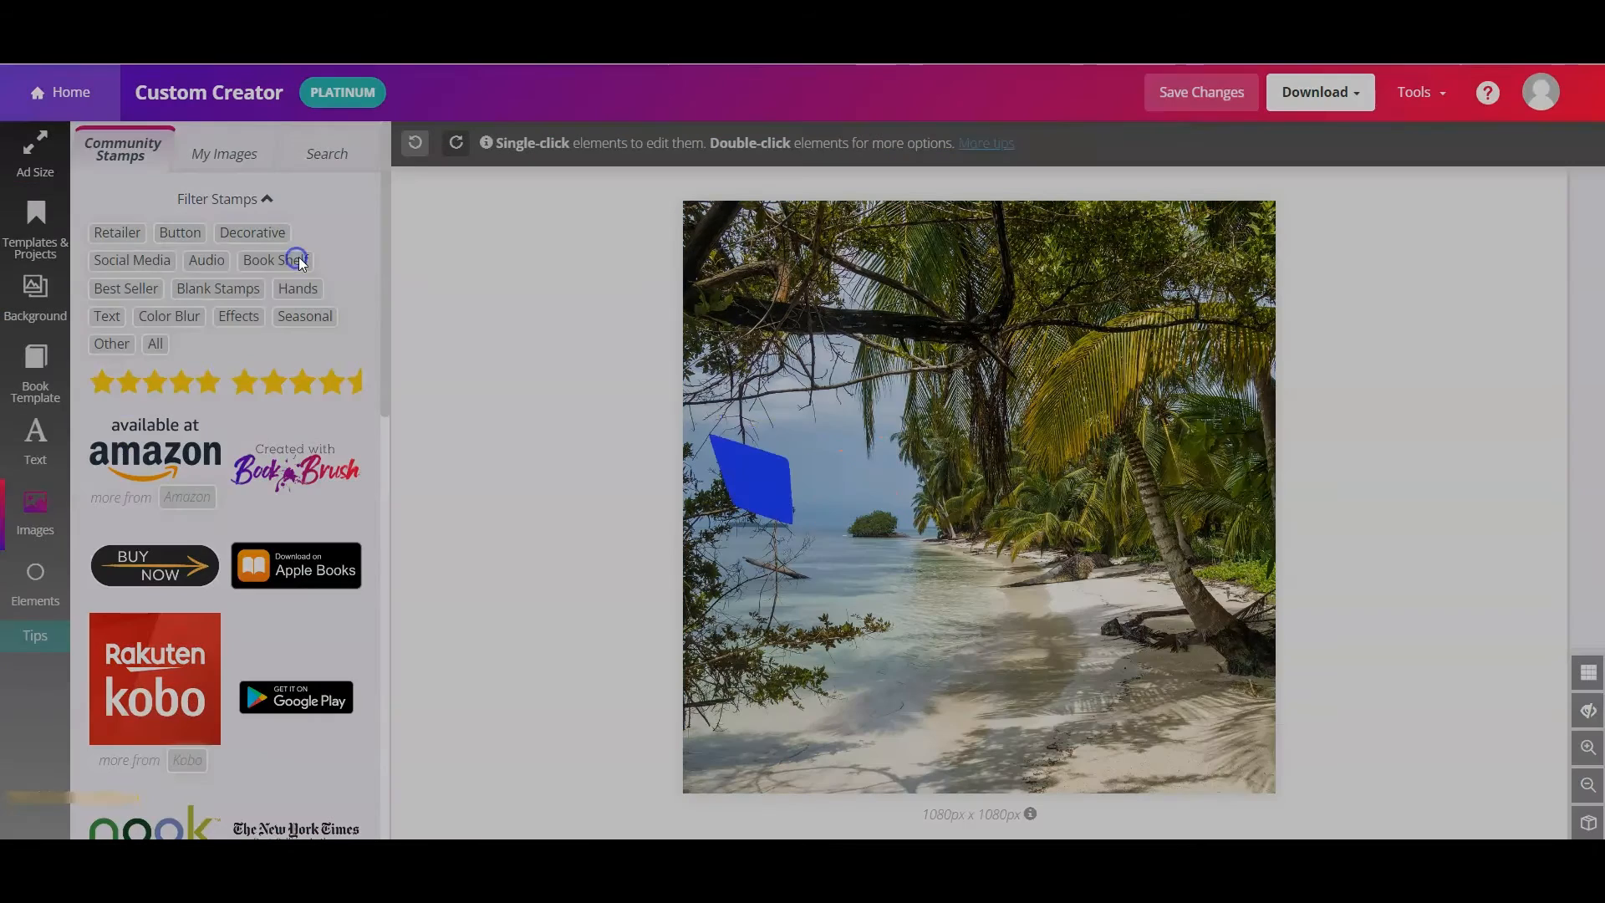
scroll(283, 451, "down", 5)
scroll(282, 452, "down", 5)
left_click(304, 599)
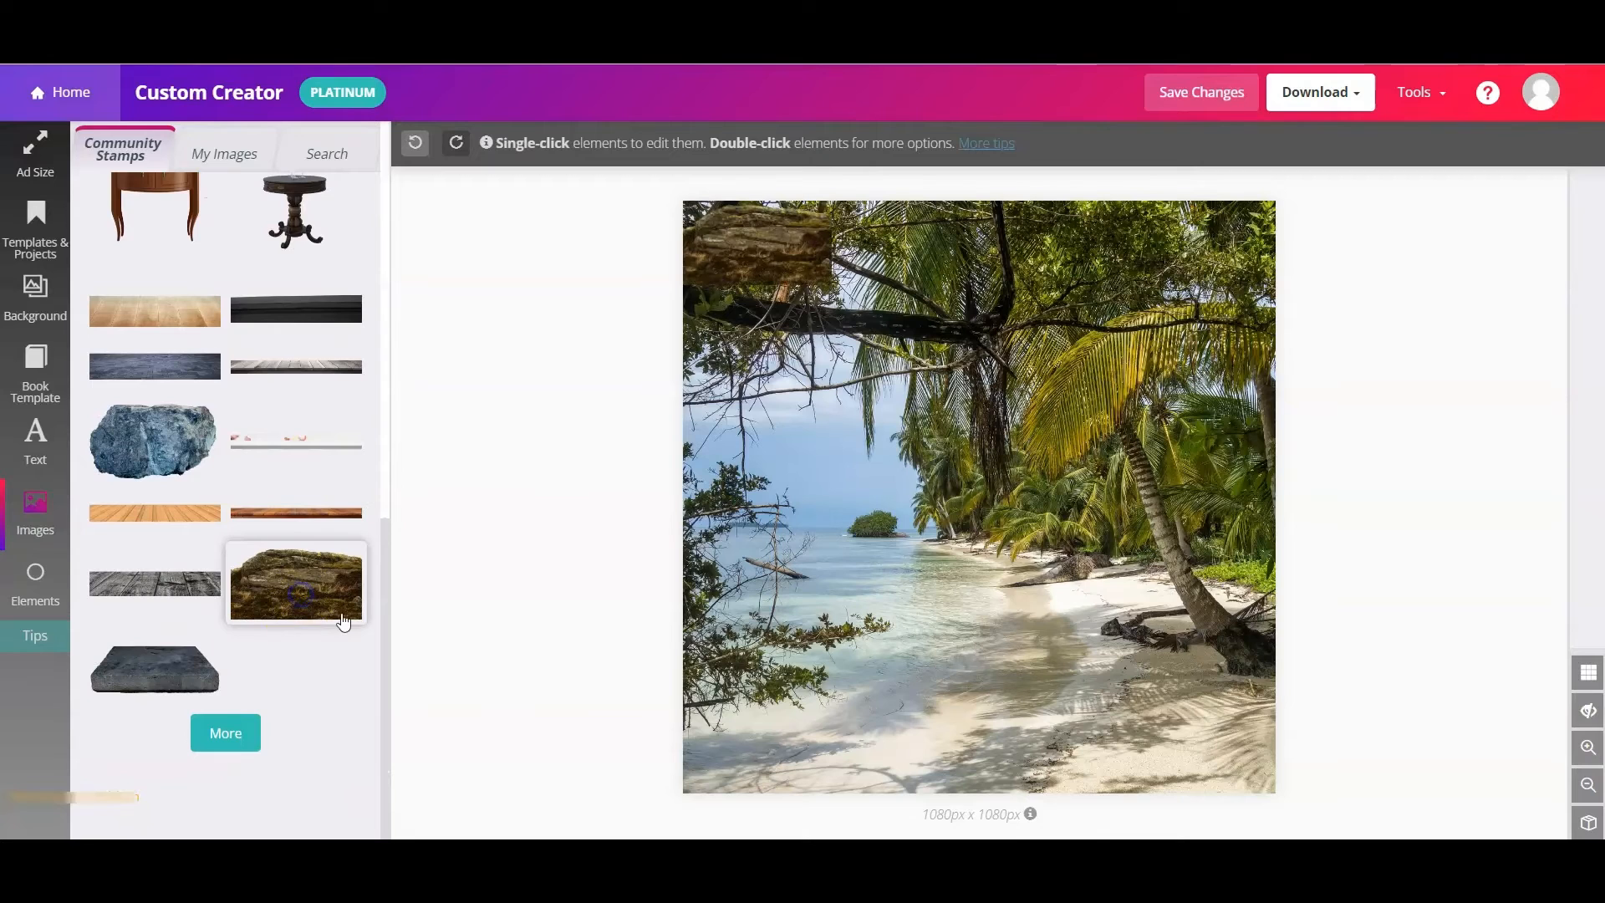
Move the rock down to the shoreline and enlarge it until it reaches past the canvas's right edge
left_click_drag(767, 226, 952, 565)
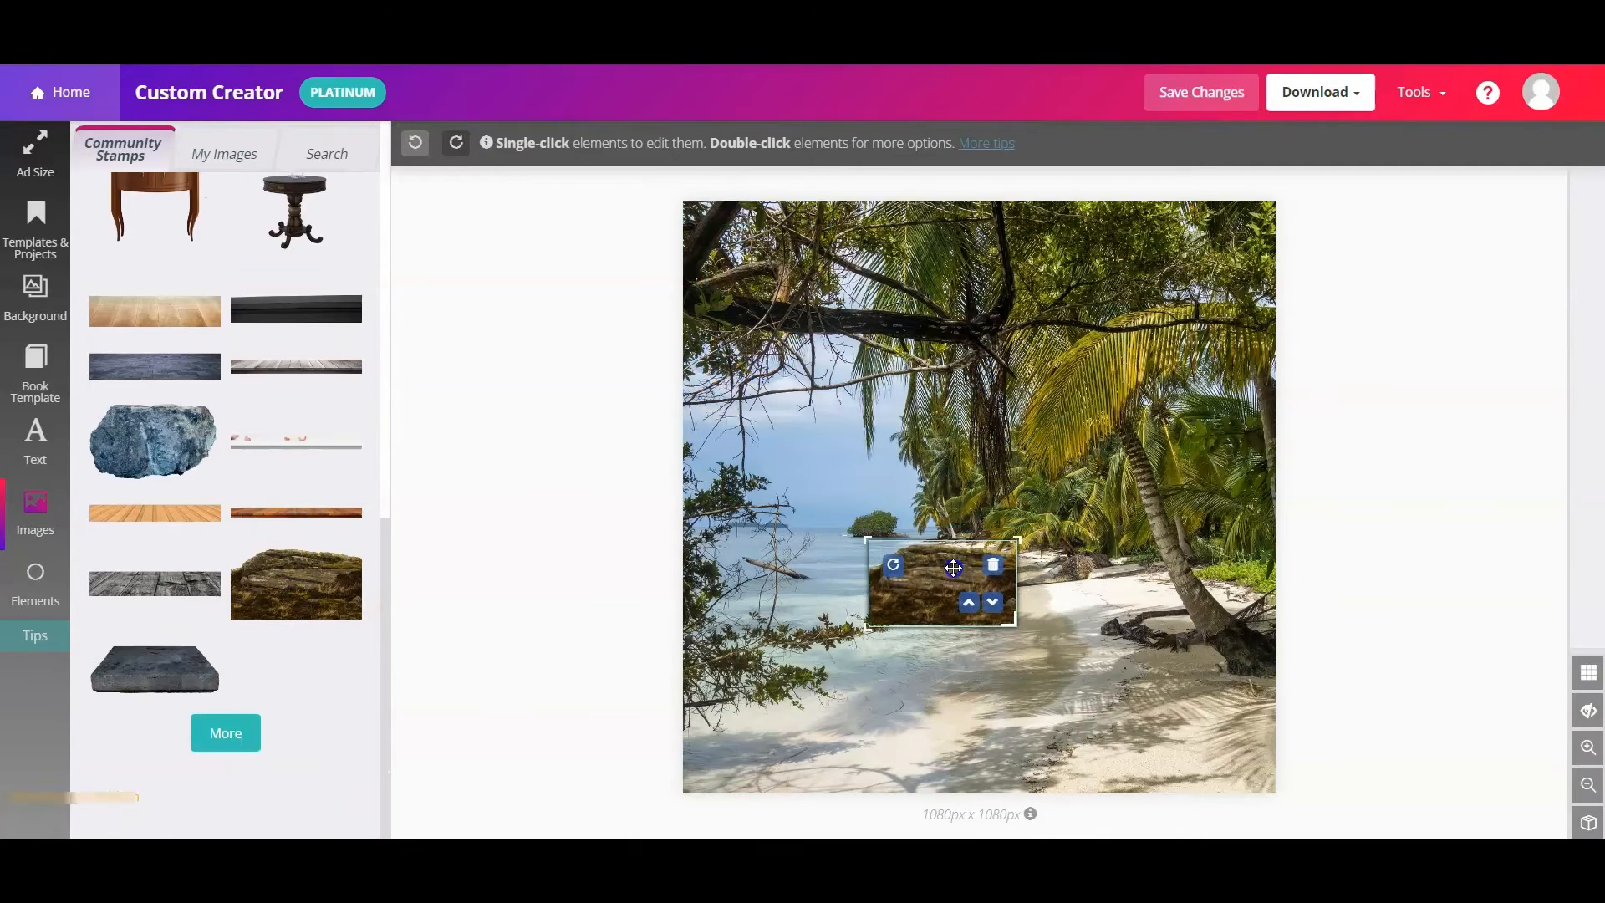
left_click_drag(1012, 620, 1135, 691)
left_click_drag(122, 219, 133, 216)
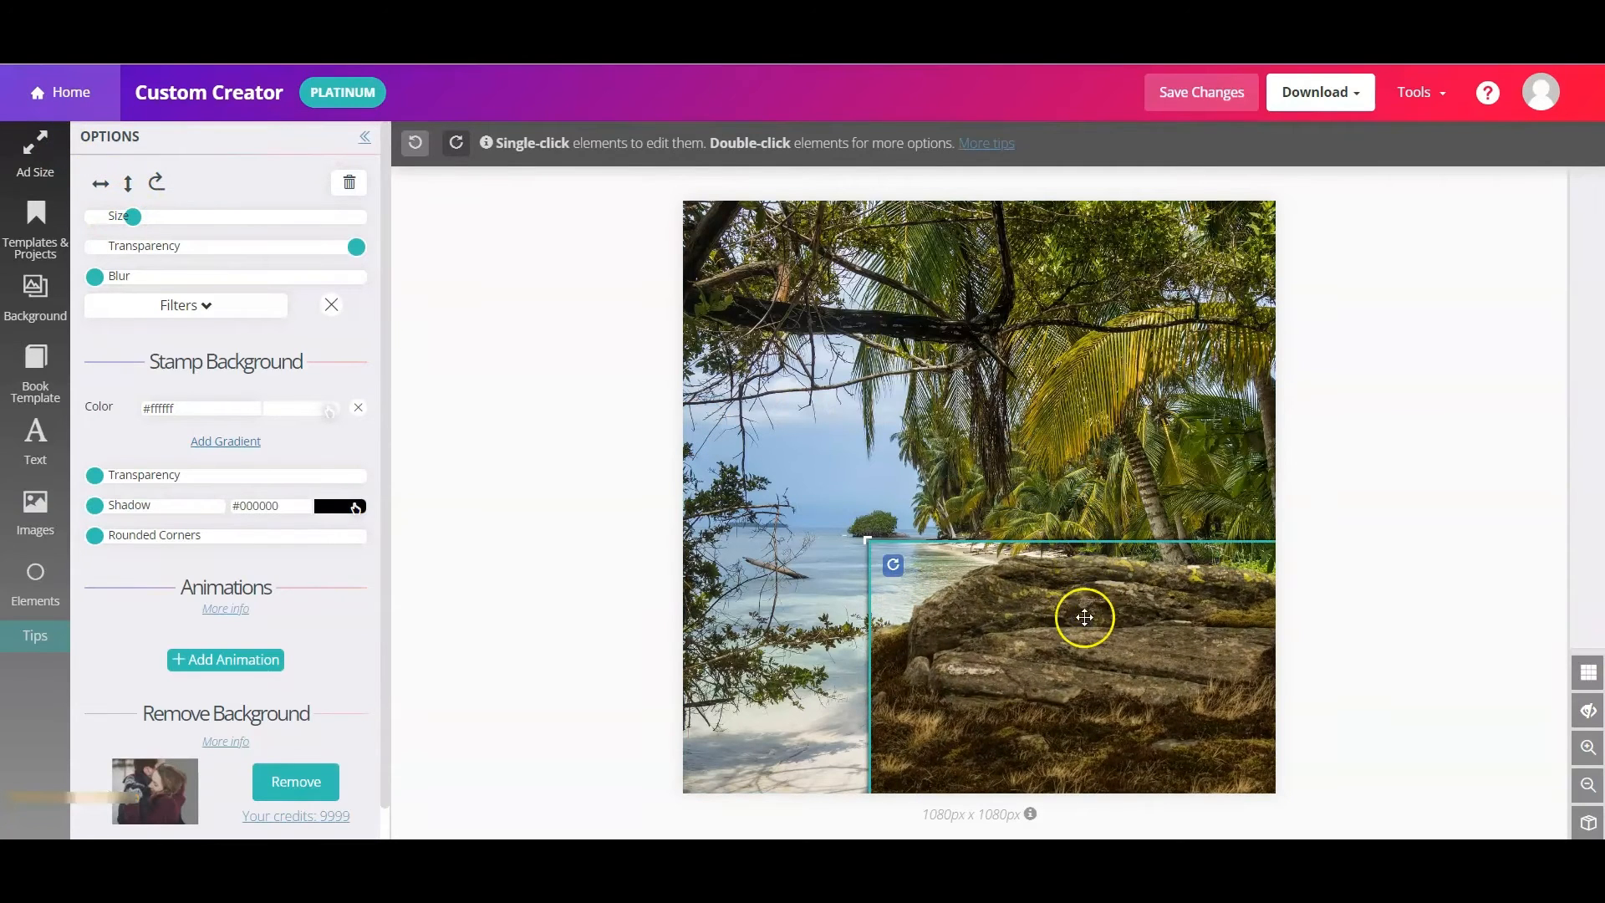
Stretch the rock's top edge upward and position it along the bottom of the canvas with only its upper part inside
left_click_drag(1084, 617, 1033, 786)
left_click_drag(1066, 698, 1066, 672)
left_click_drag(1040, 727, 947, 783)
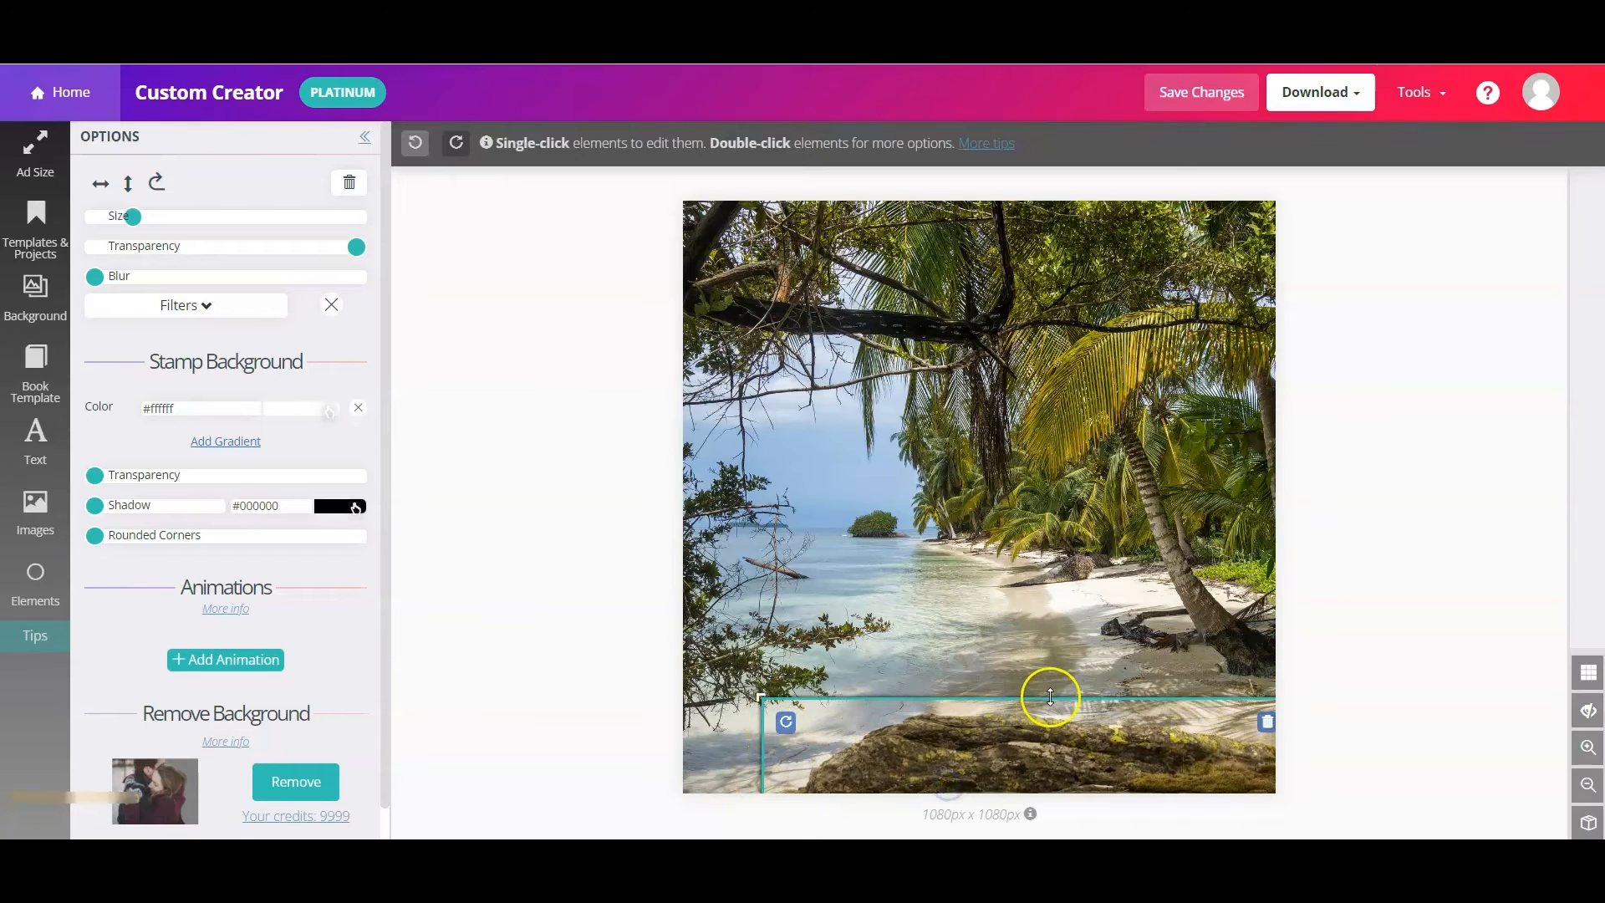
left_click_drag(1050, 696, 1053, 656)
left_click_drag(1024, 716, 934, 747)
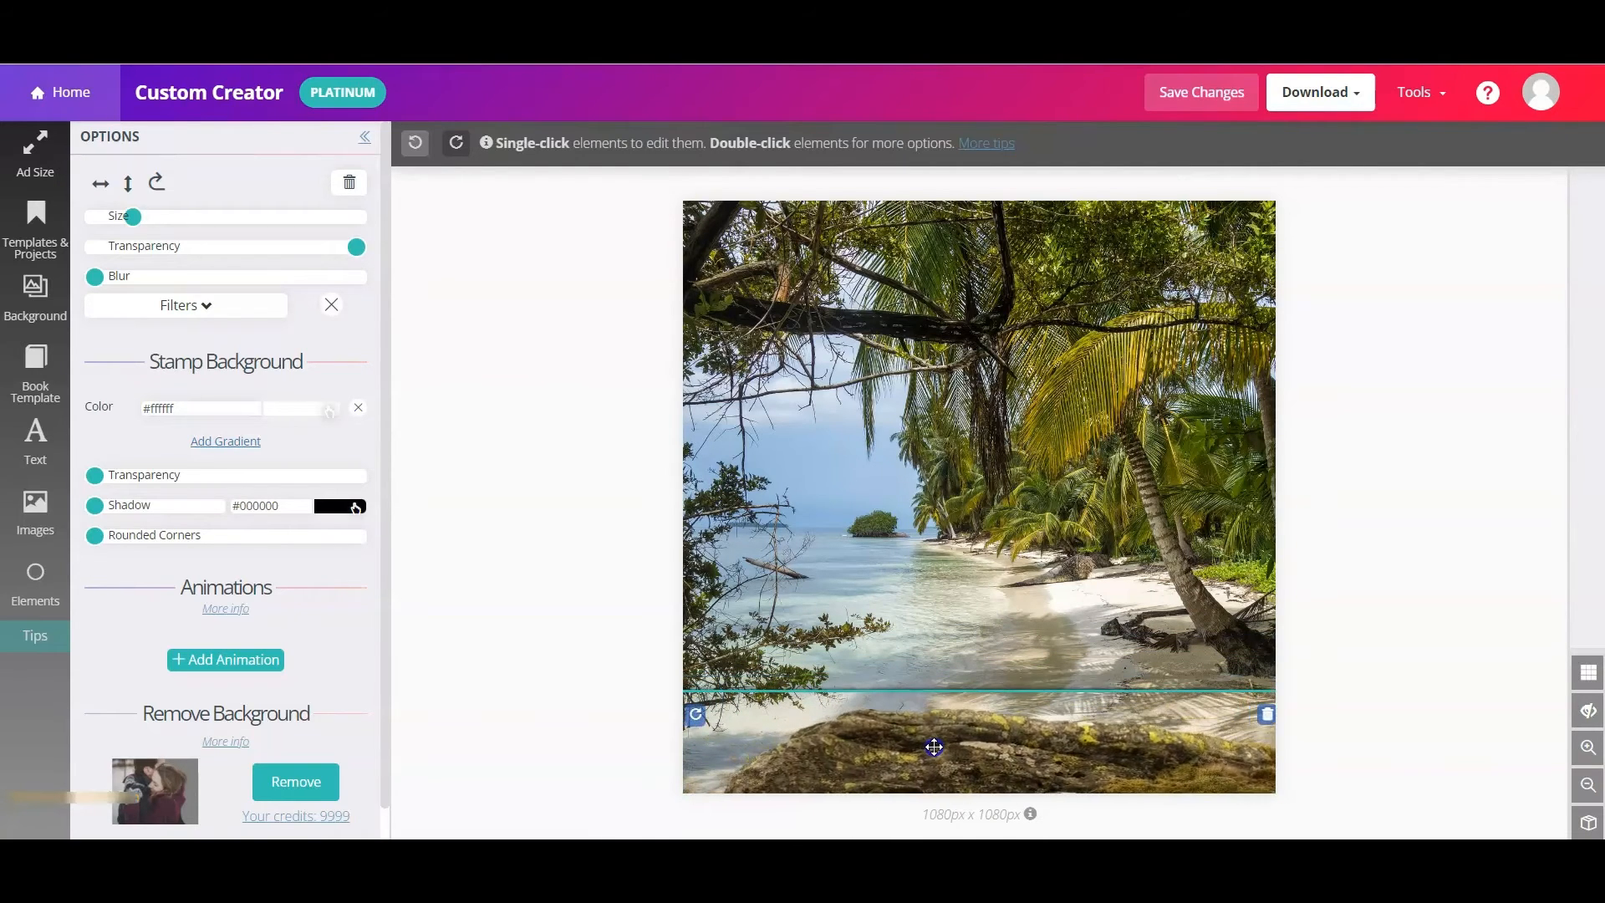
Add the upright paperback mockup with visible page edges, stand it on the rock and enlarge it to over half the canvas height
left_click(34, 370)
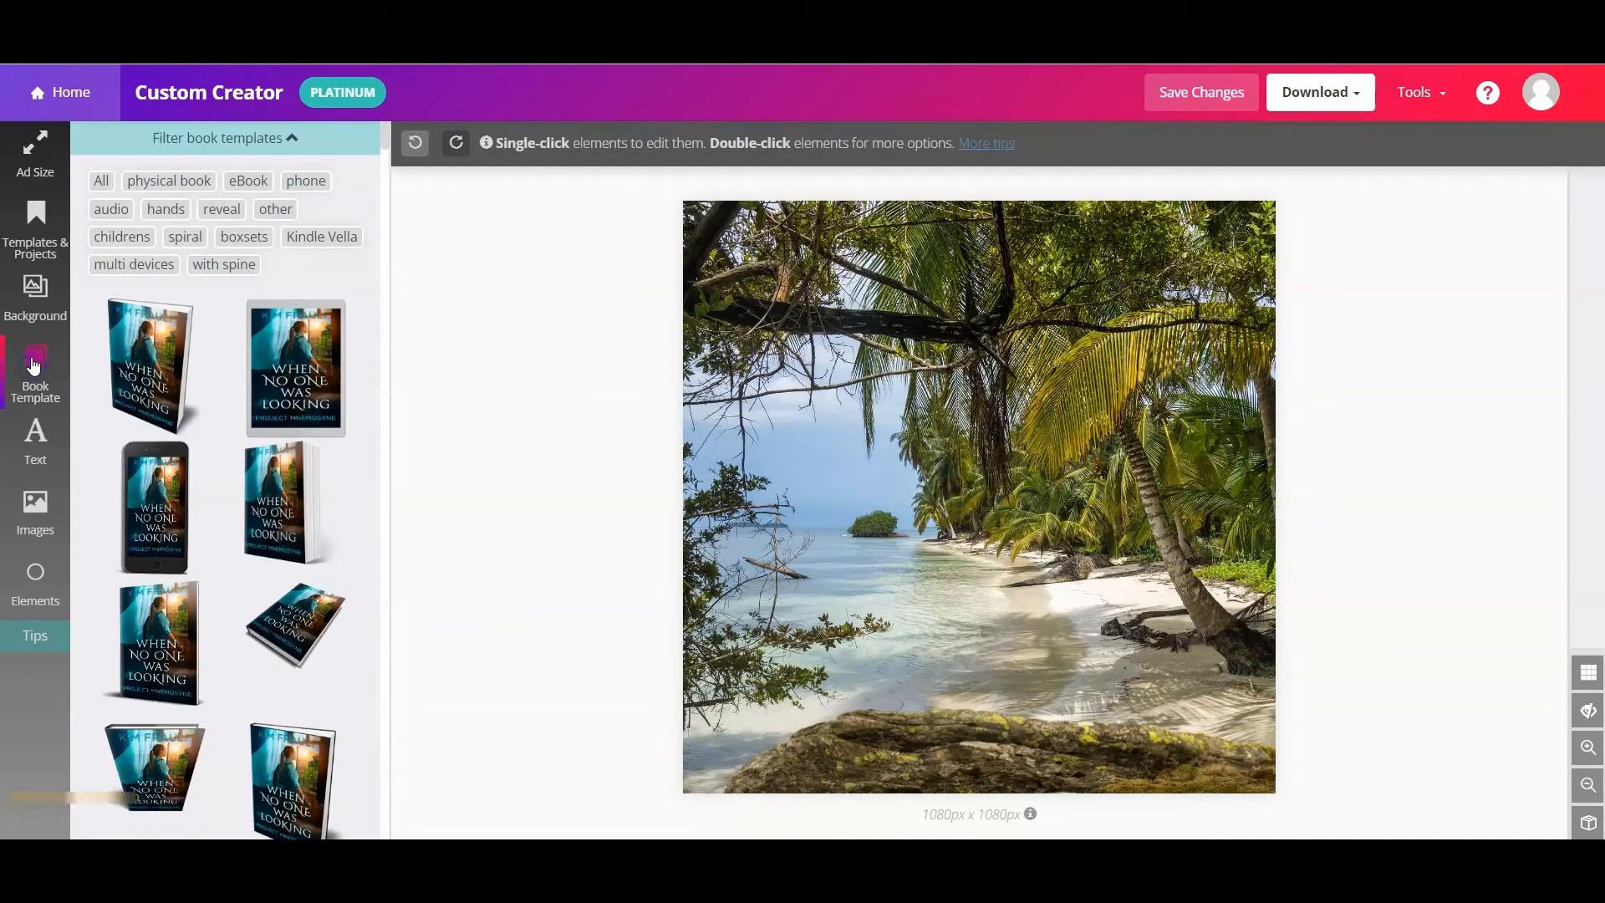
left_click(303, 526)
left_click(319, 545)
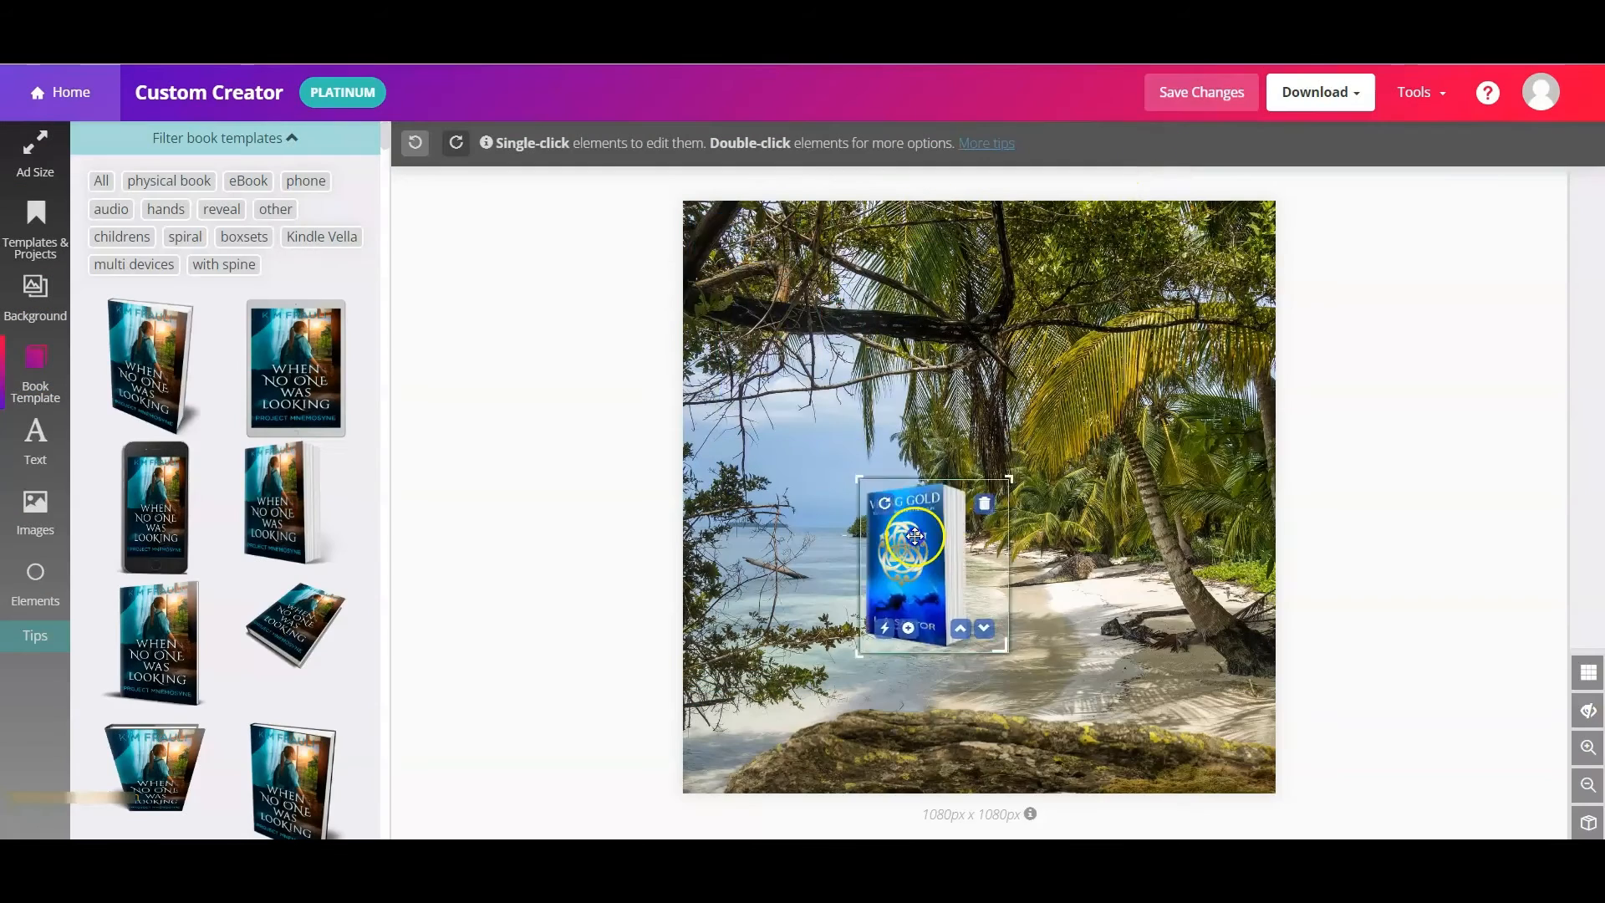
left_click_drag(915, 536, 924, 636)
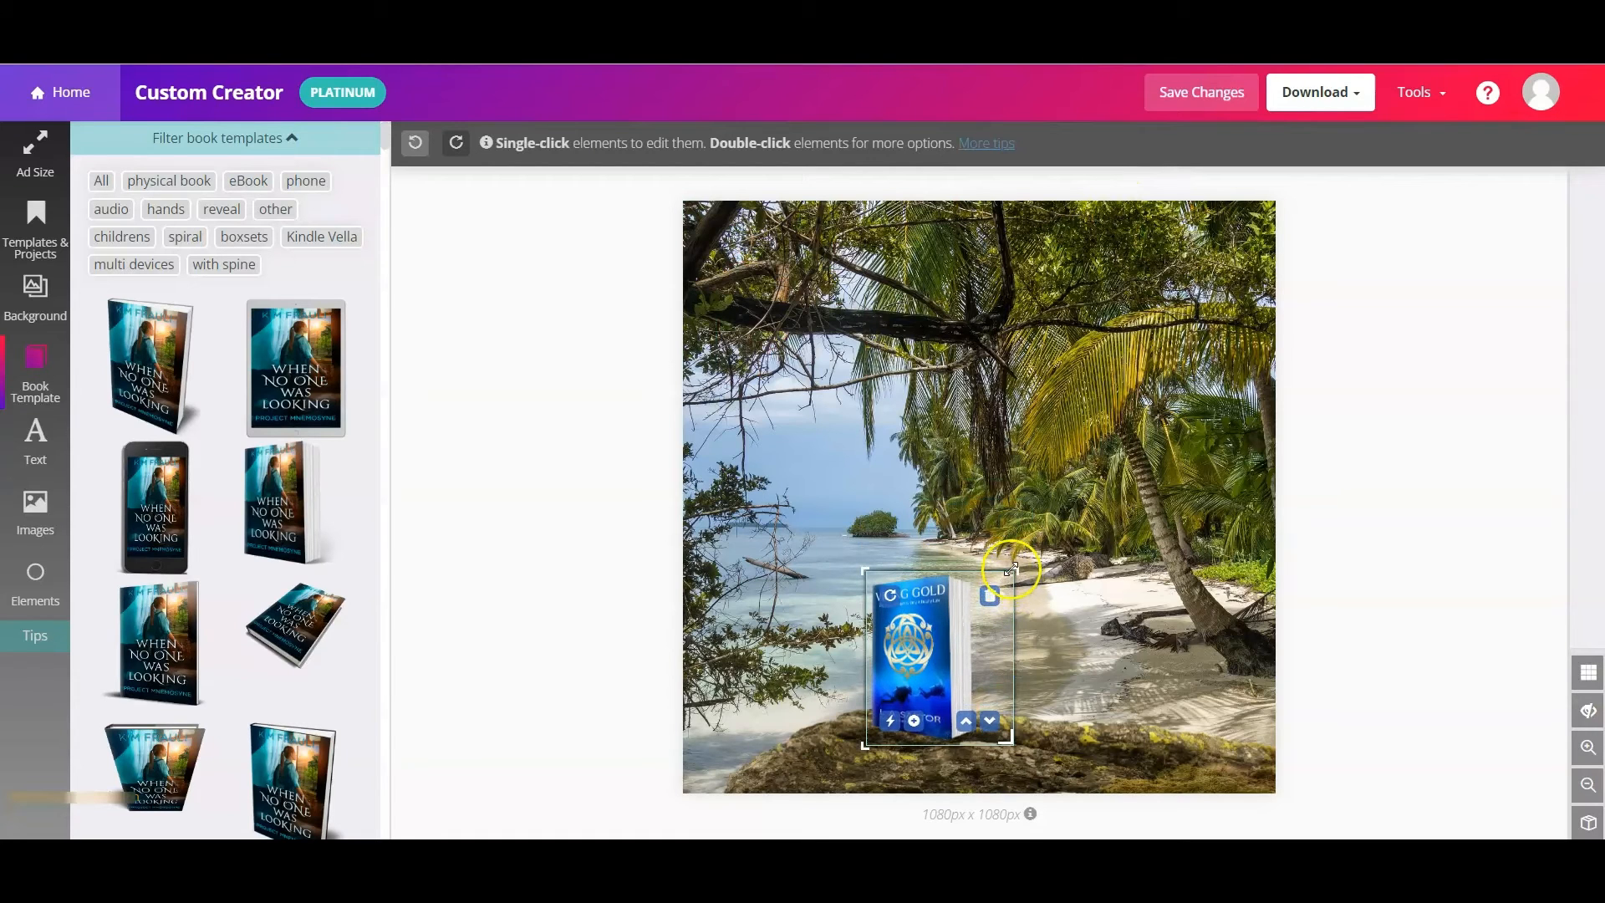
left_click_drag(1011, 570, 1138, 391)
left_click_drag(982, 481, 968, 497)
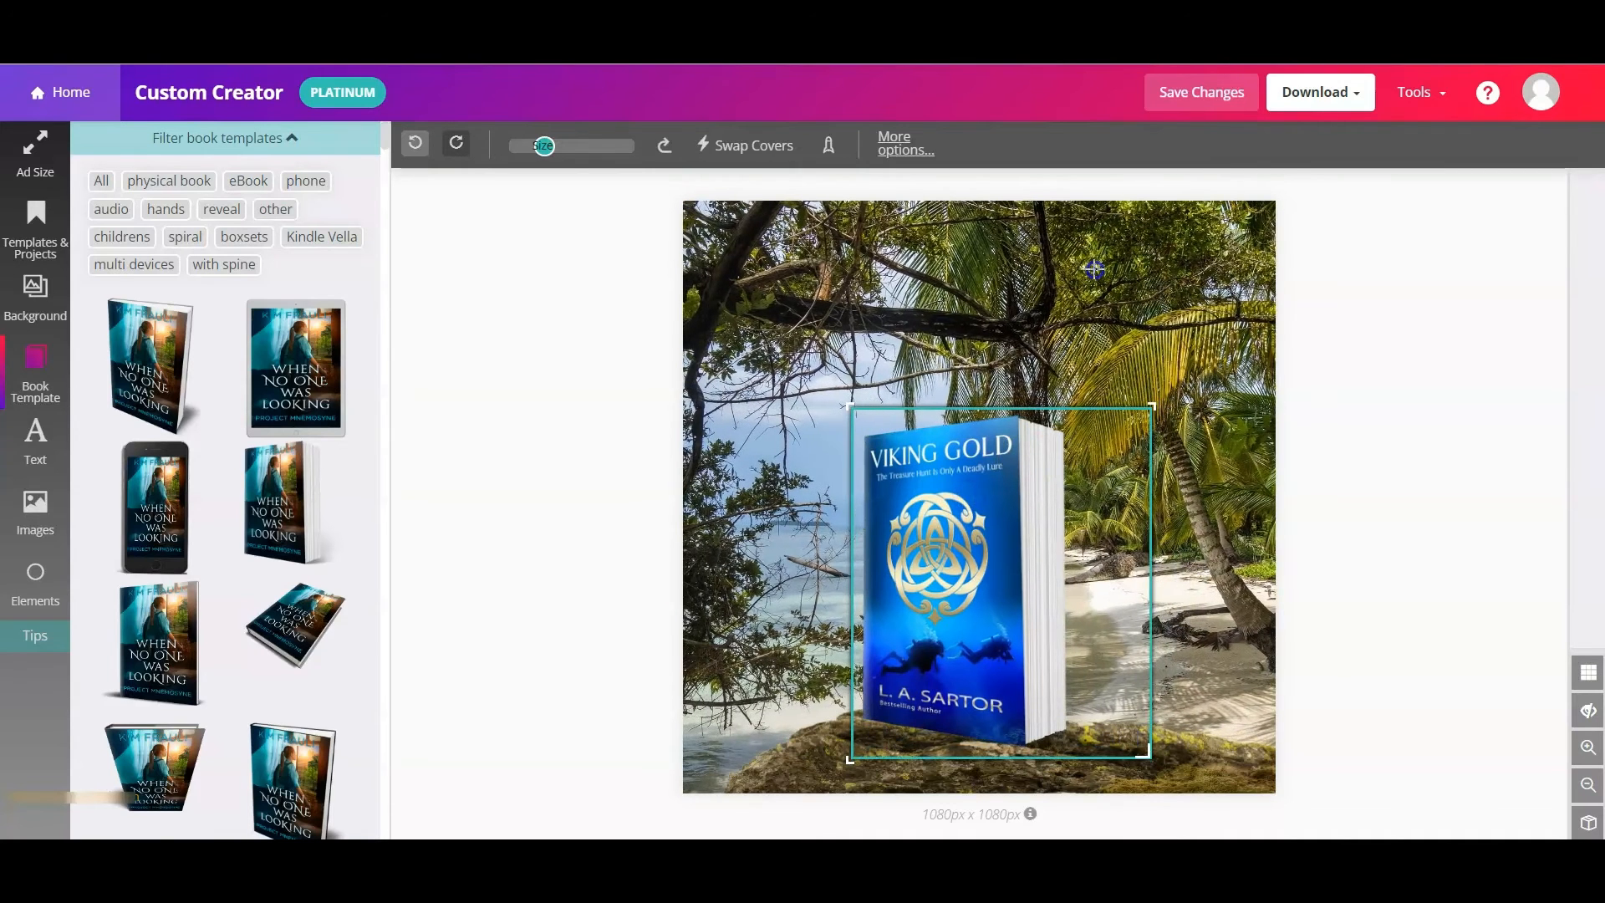
Shift the beach background slightly to the right behind the book, checking the overflow outside the canvas before hiding it again
left_click(1077, 264)
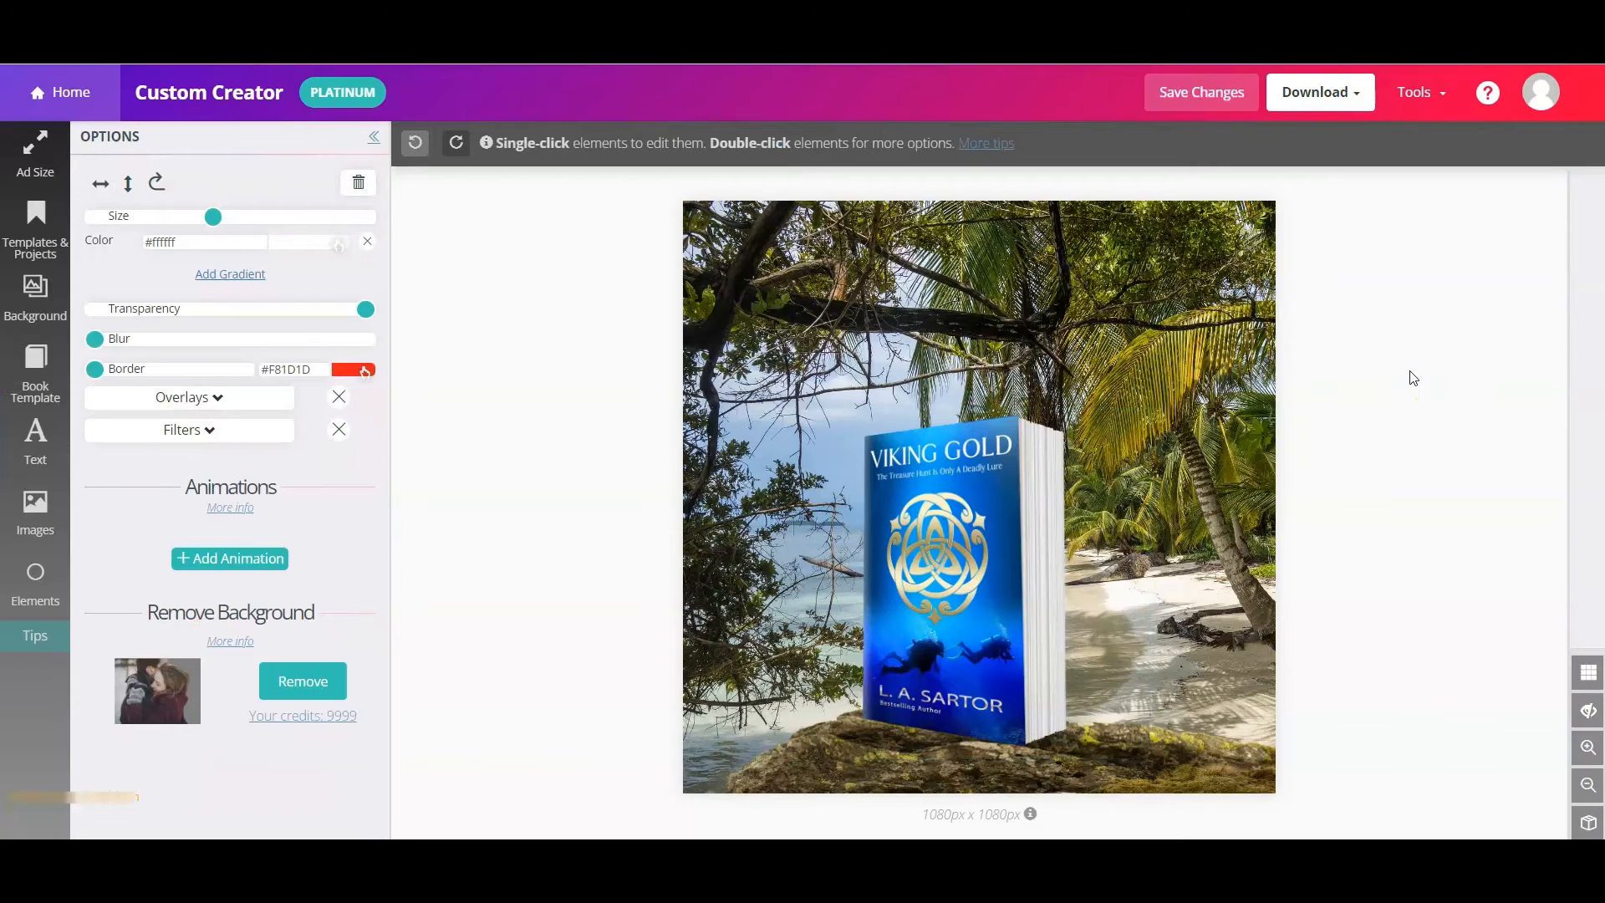
left_click(1588, 710)
left_click_drag(726, 815, 797, 812)
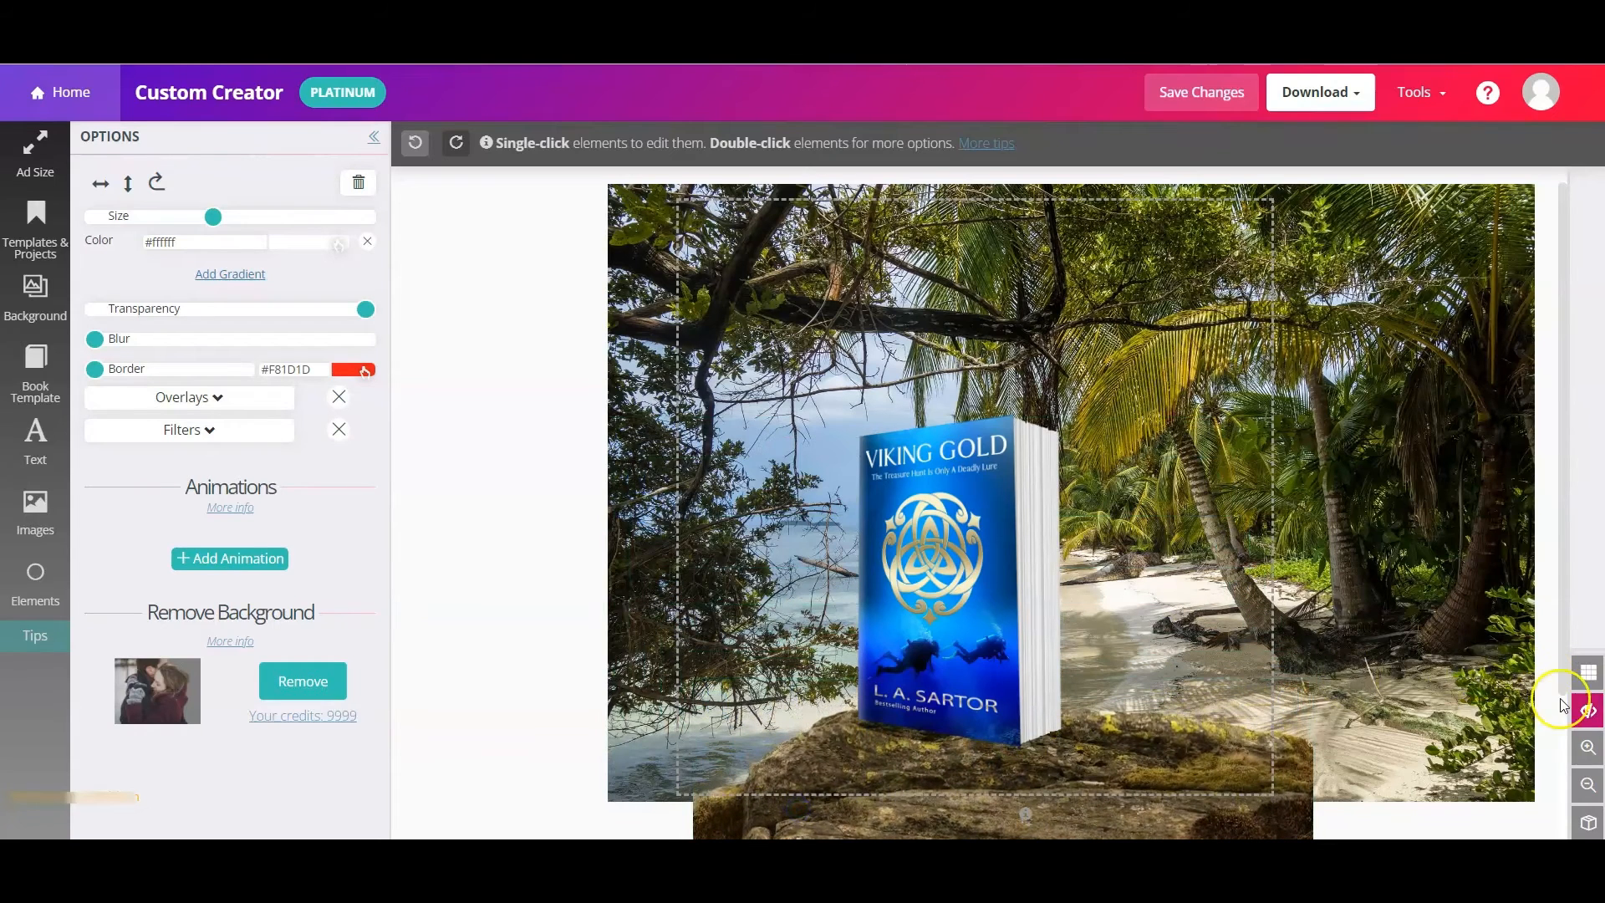
left_click(1583, 718)
left_click(956, 668)
left_click(1462, 505)
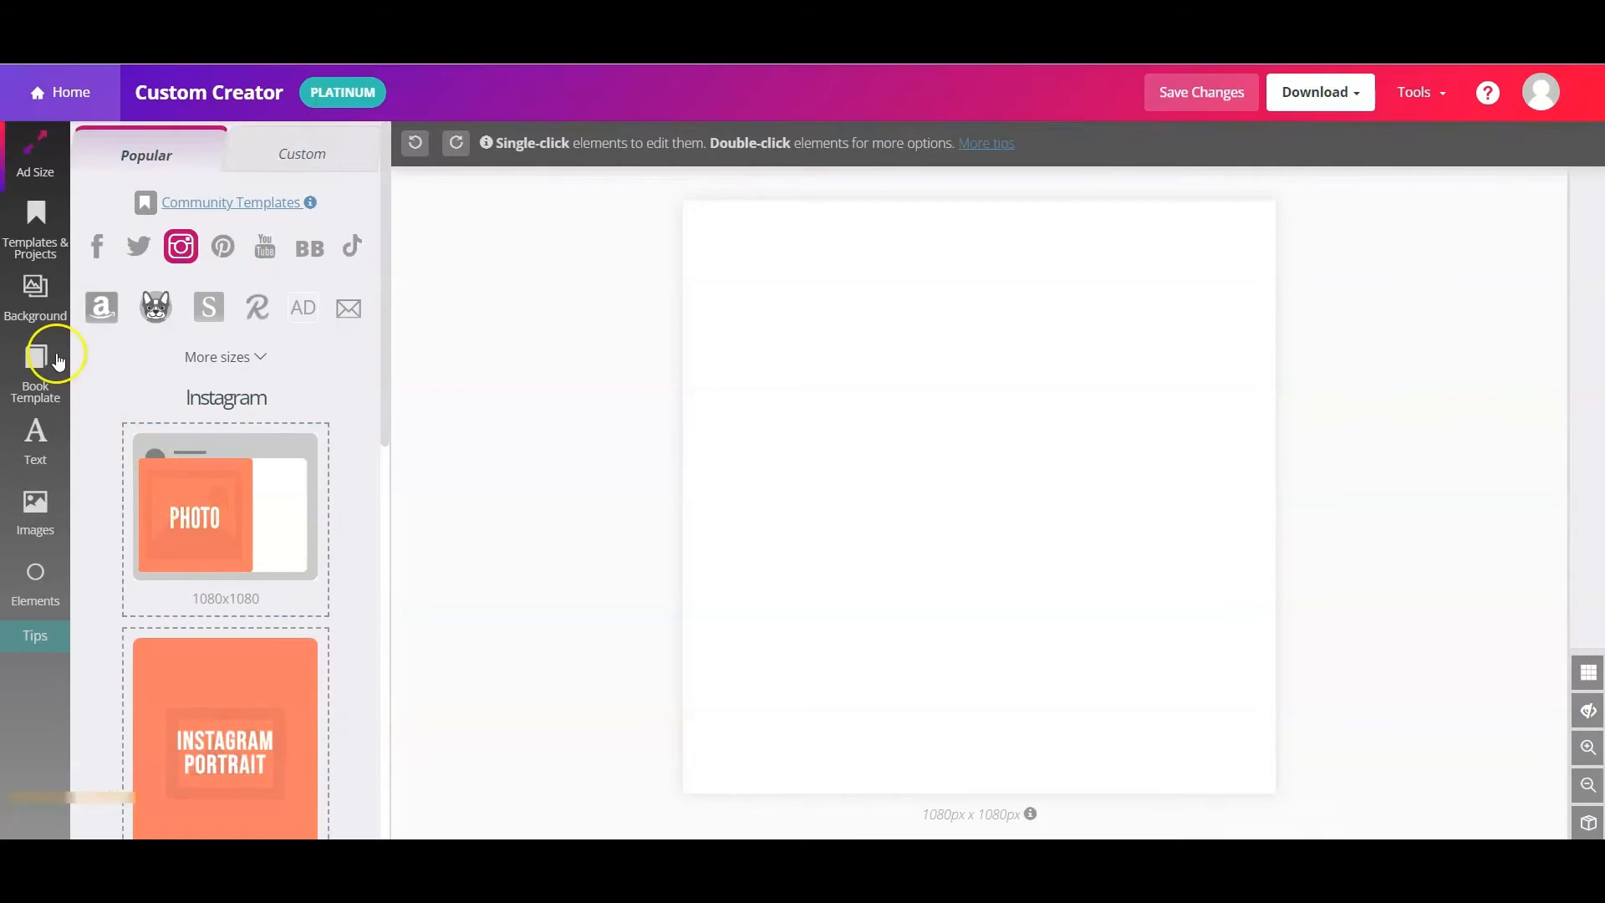
Search the stock background images for "lake" and use the orange sunset with silhouetted reeds as the background
left_click(26, 290)
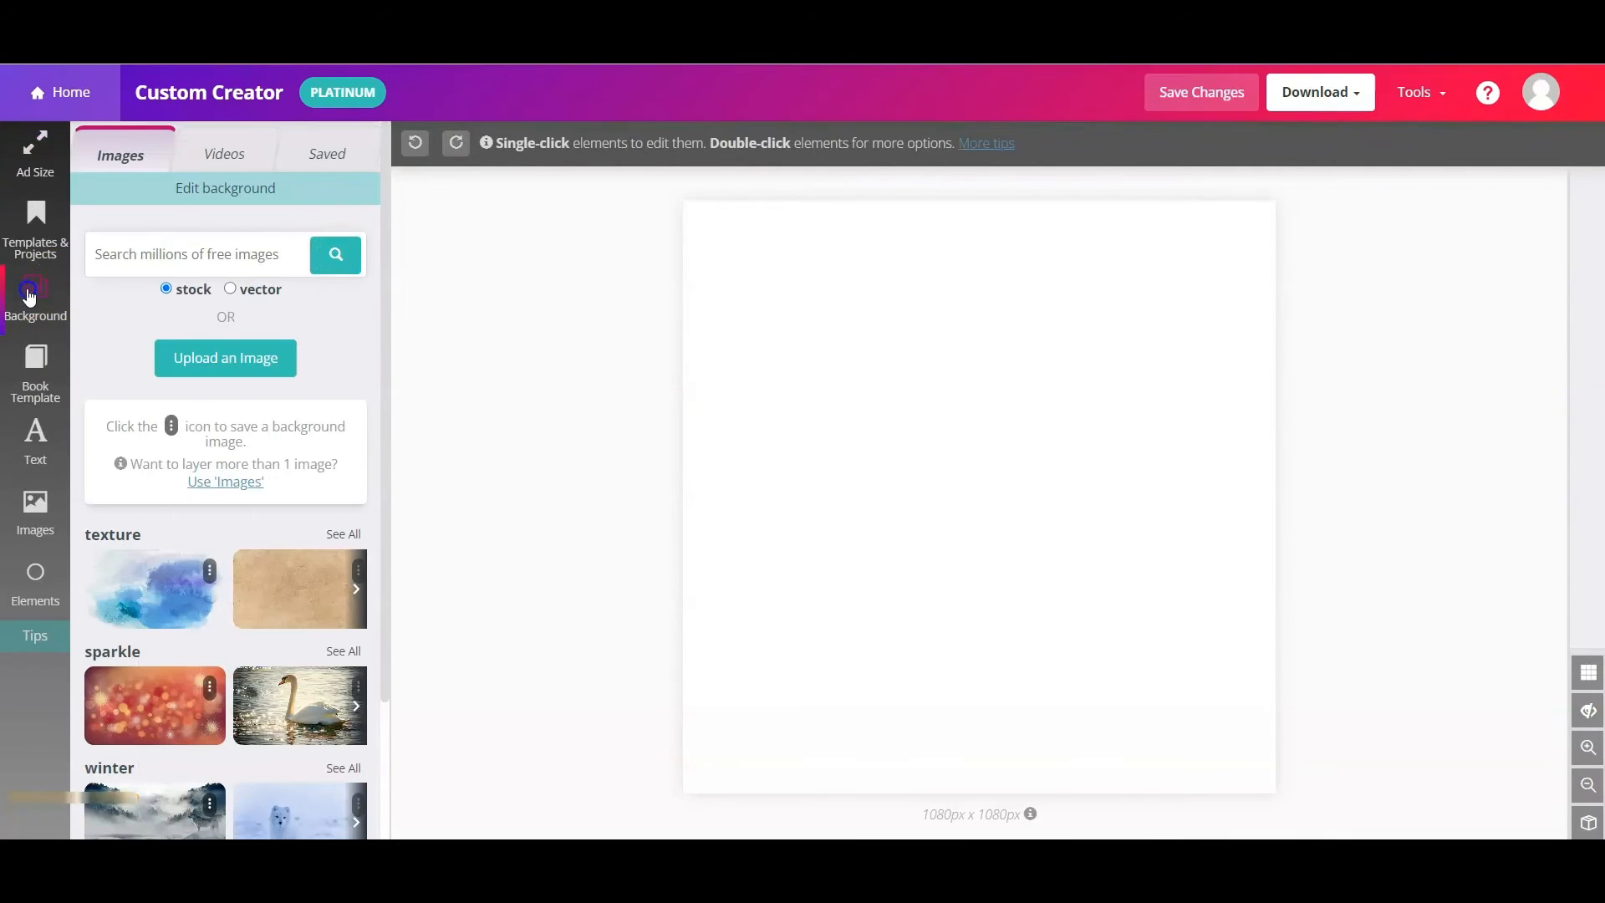
left_click(110, 257)
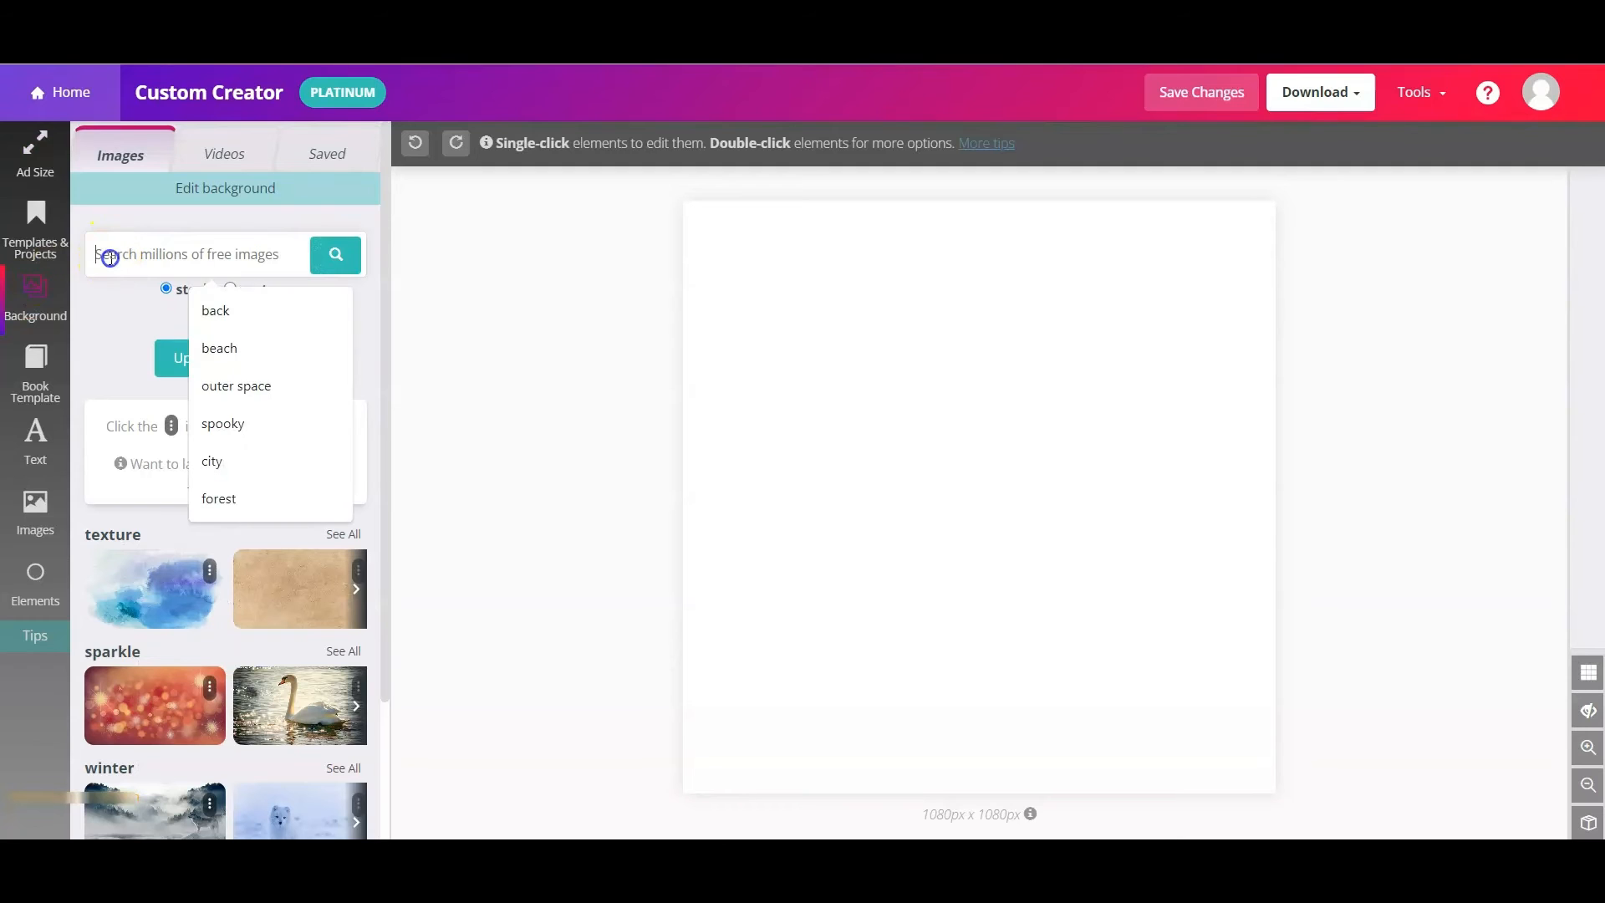
type("lake")
key("Return")
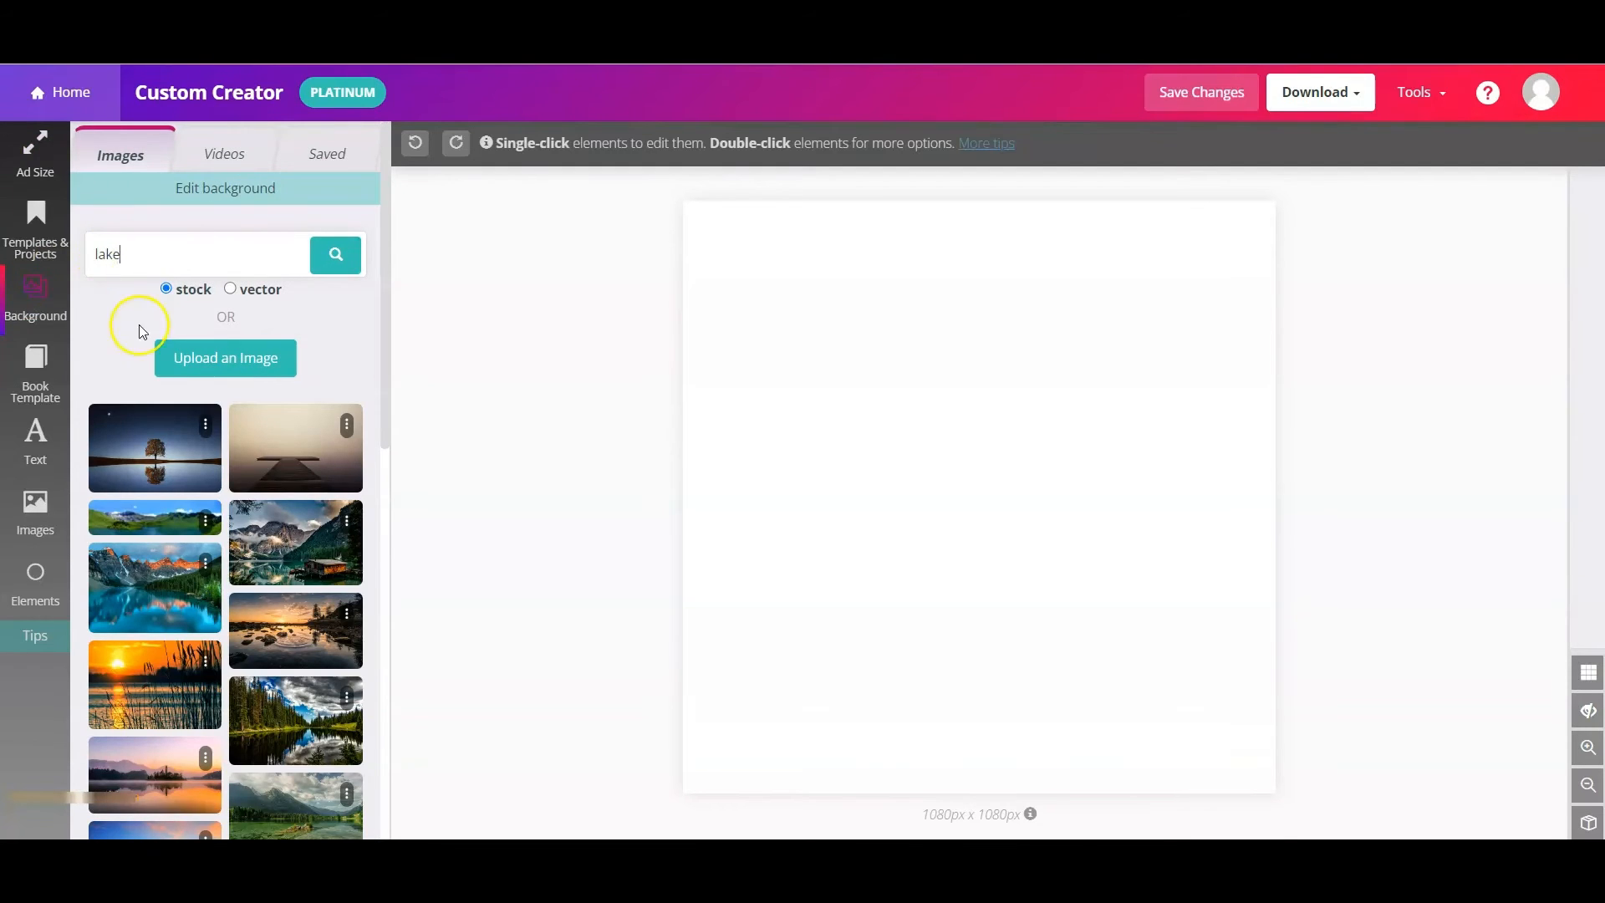
left_click(132, 662)
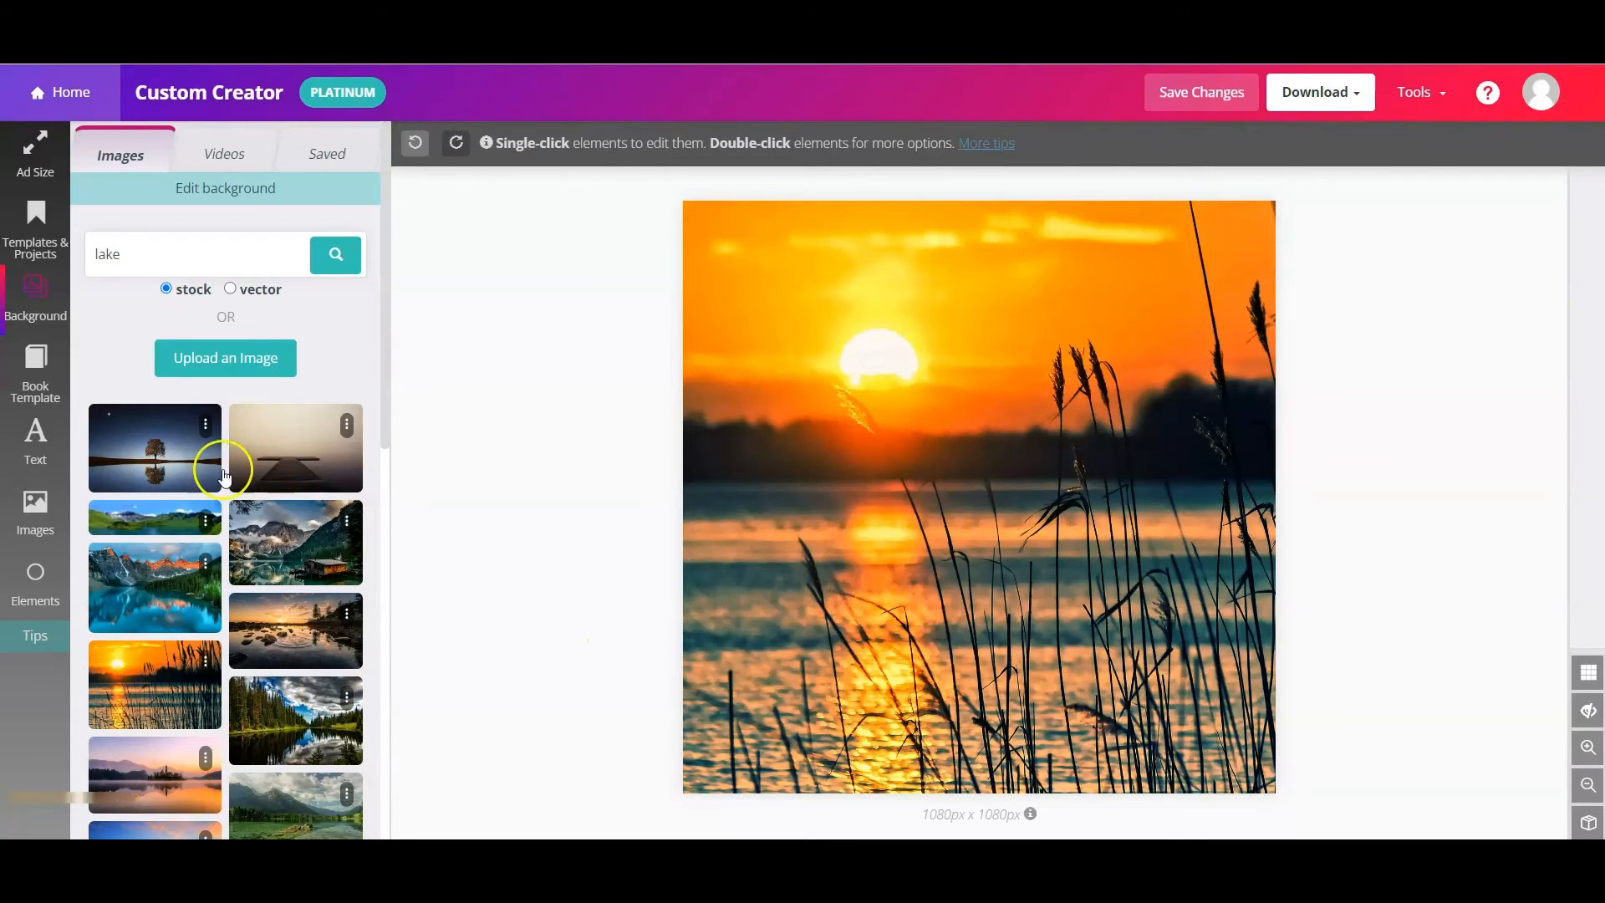
Add the pale grey wooden plank shelf with a front edge from the book shelf category of community stamps
left_click(44, 504)
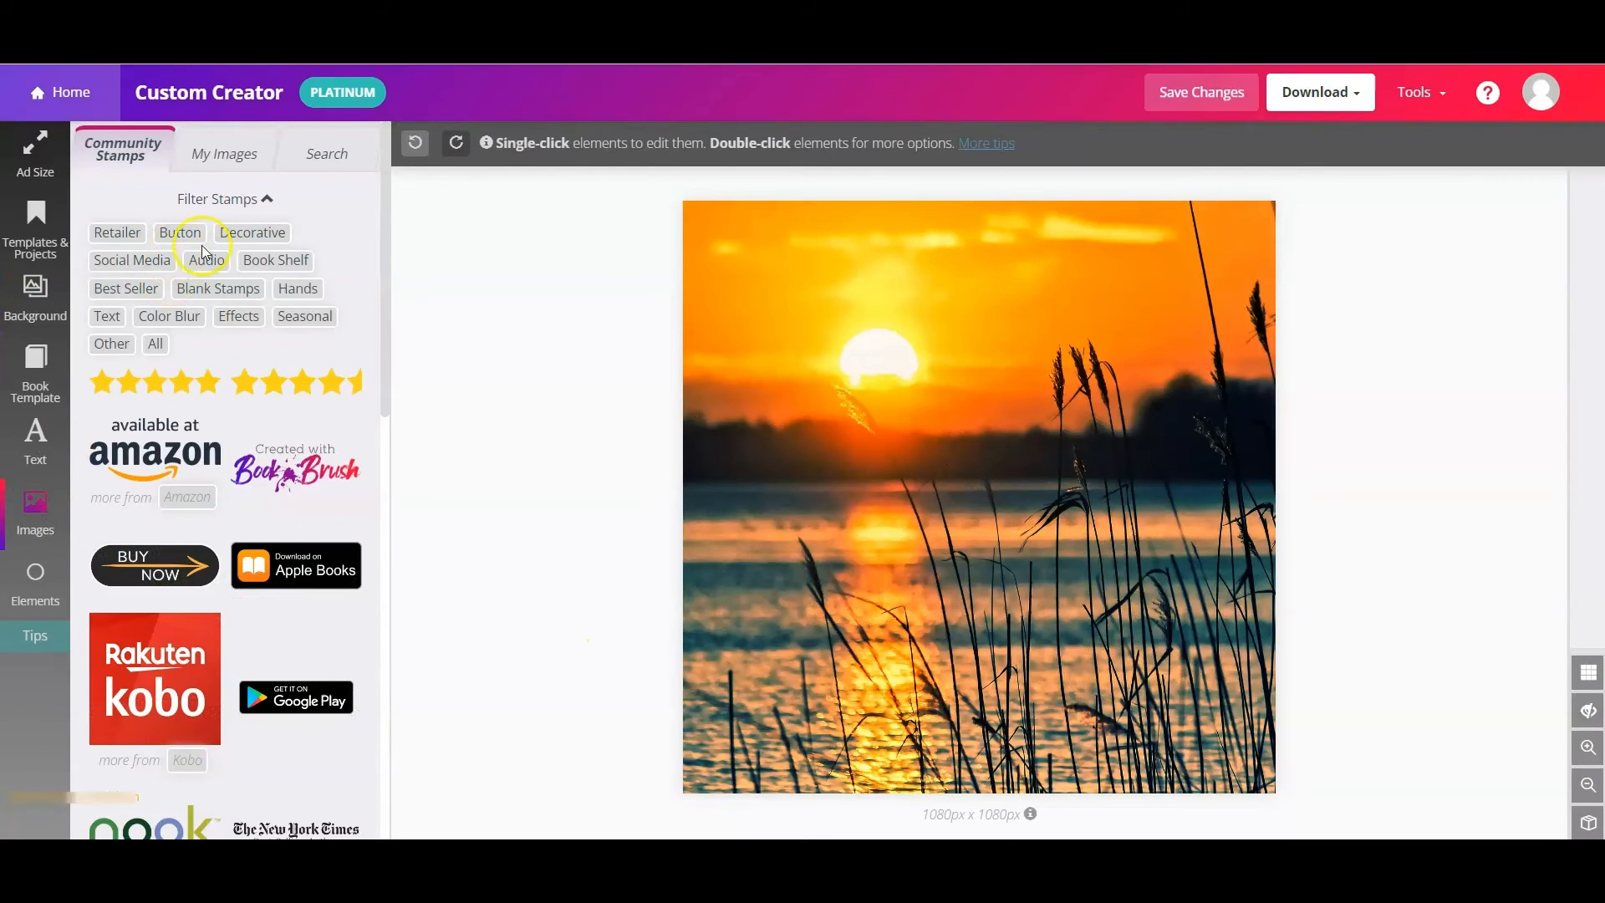
left_click(306, 259)
scroll(322, 414, "down", 7)
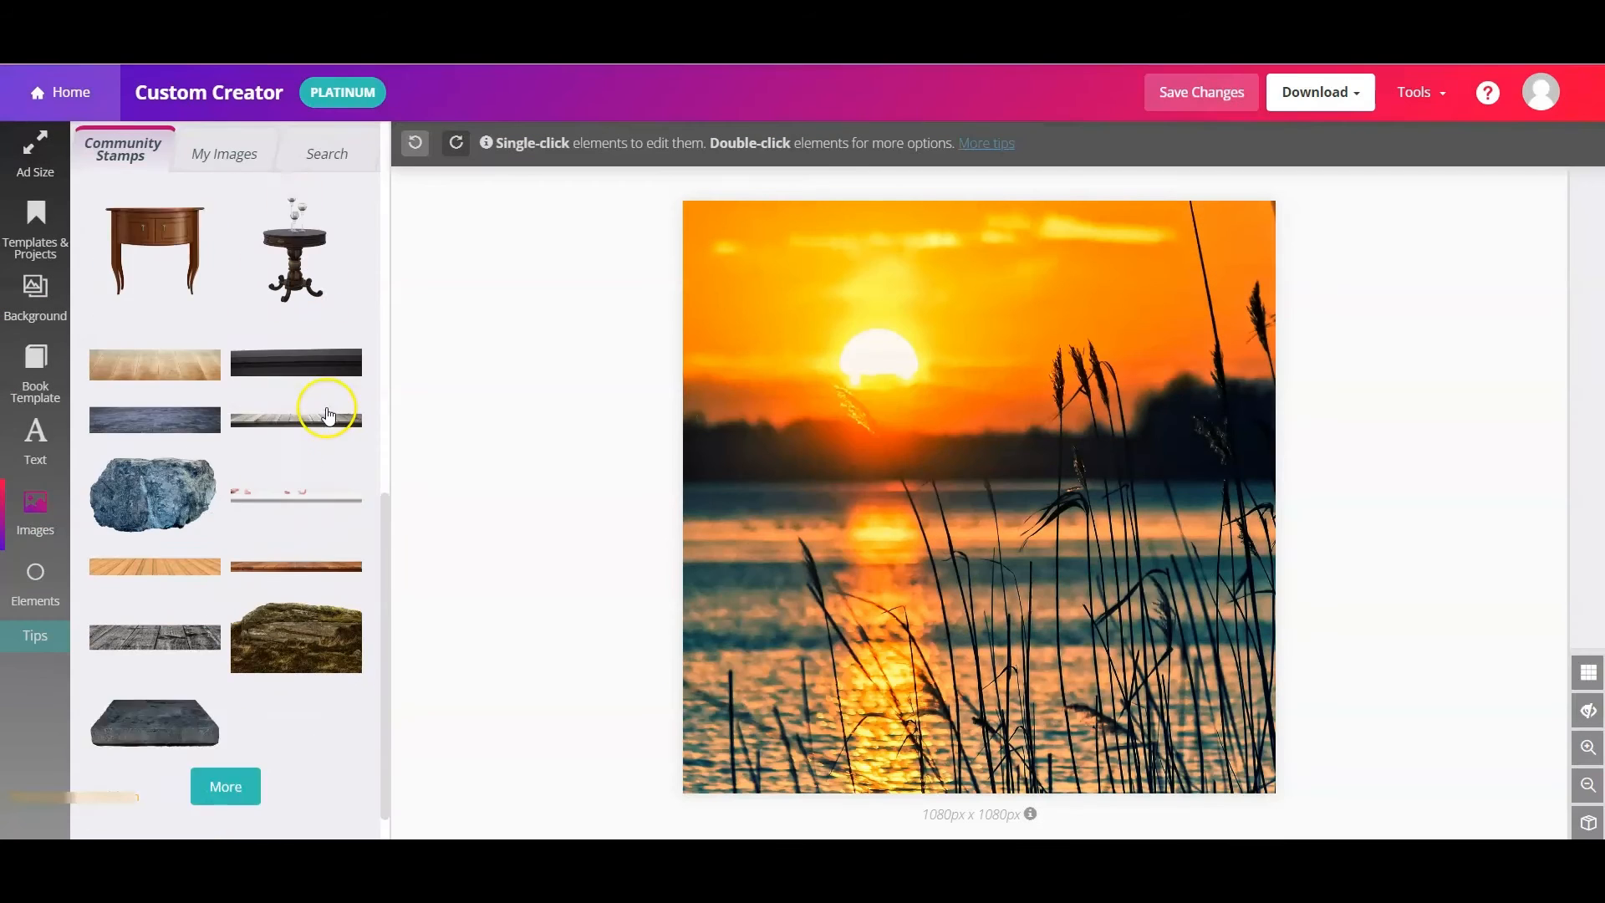
scroll(310, 669, "down", 3)
scroll(326, 585, "up", 5)
left_click(335, 496)
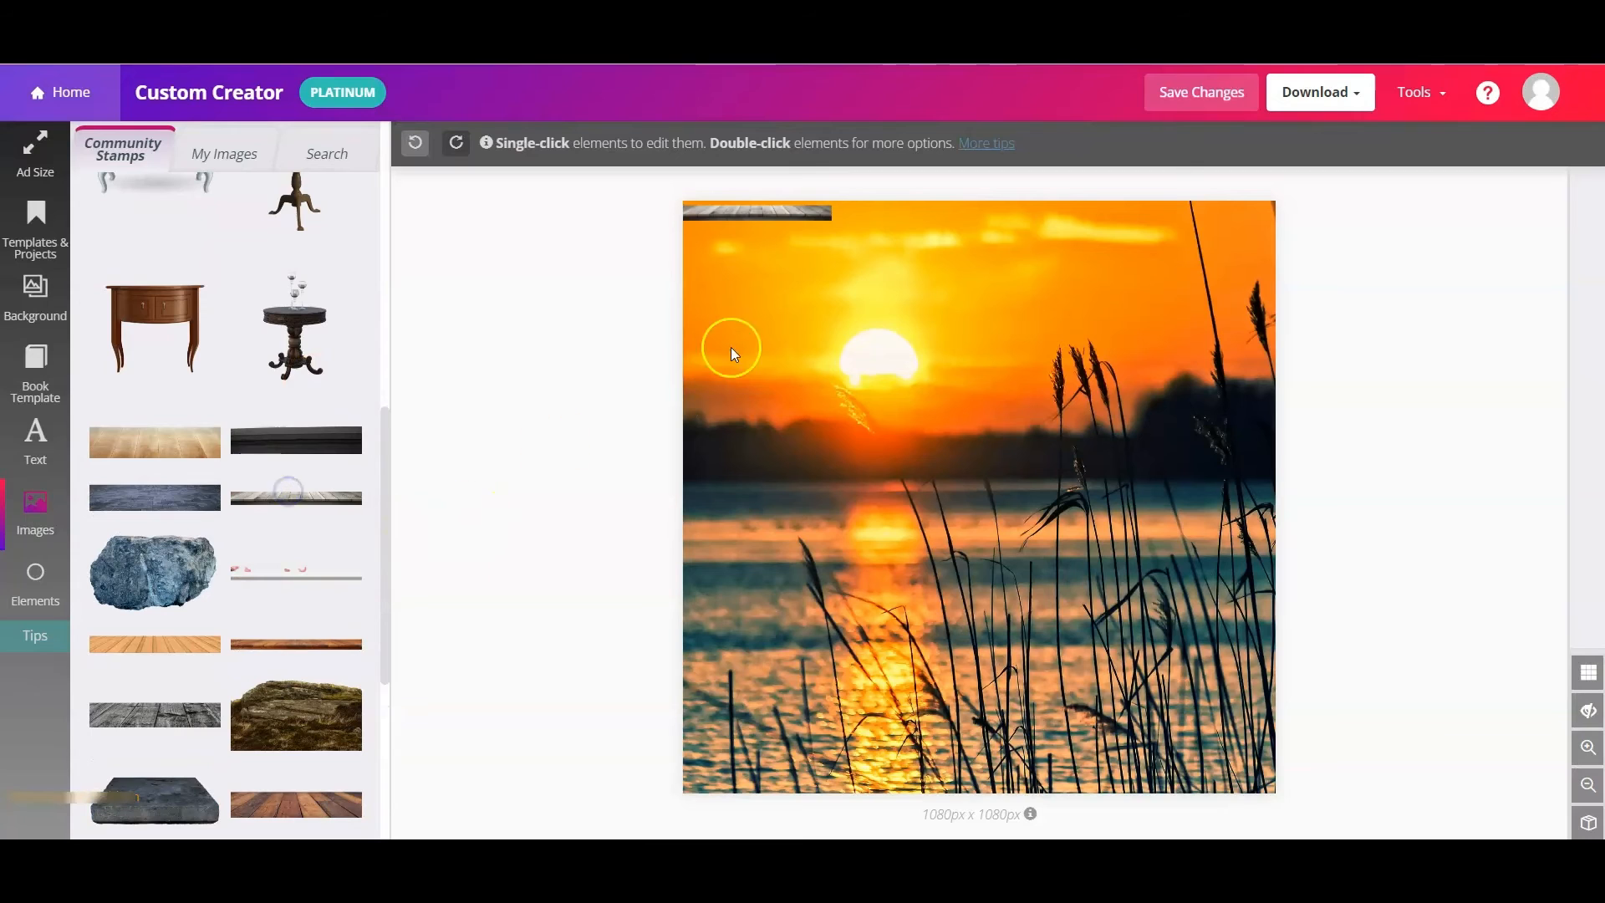
Enlarge the plank shelf beyond both sides of the canvas and place it along the bottom, with the overflow shown
left_click_drag(835, 216, 1534, 597)
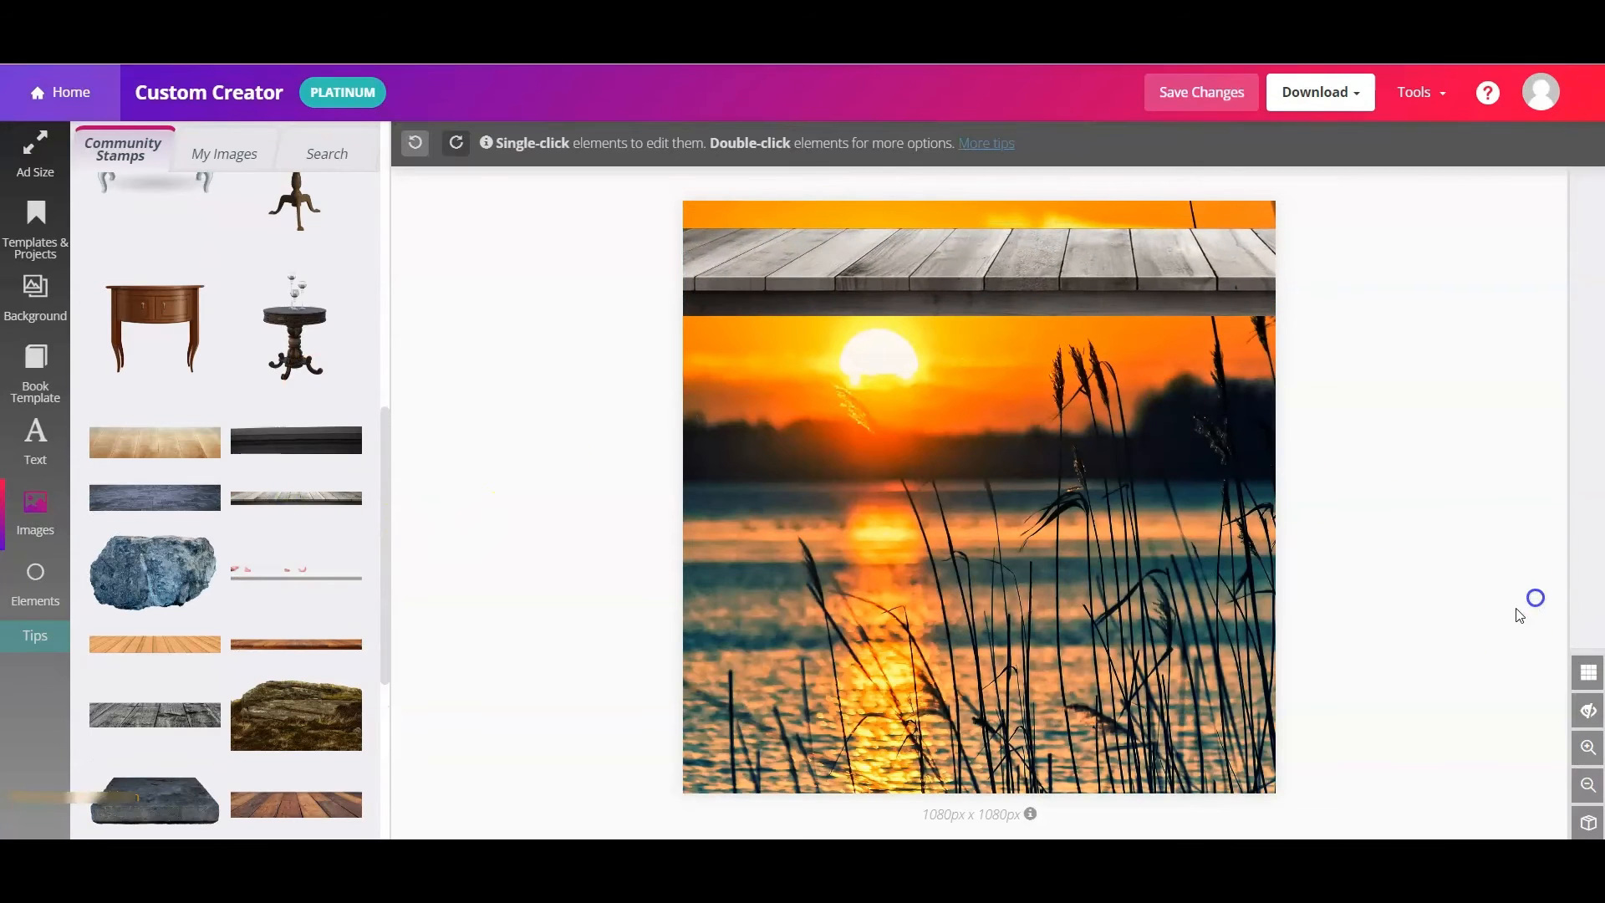
left_click(1588, 711)
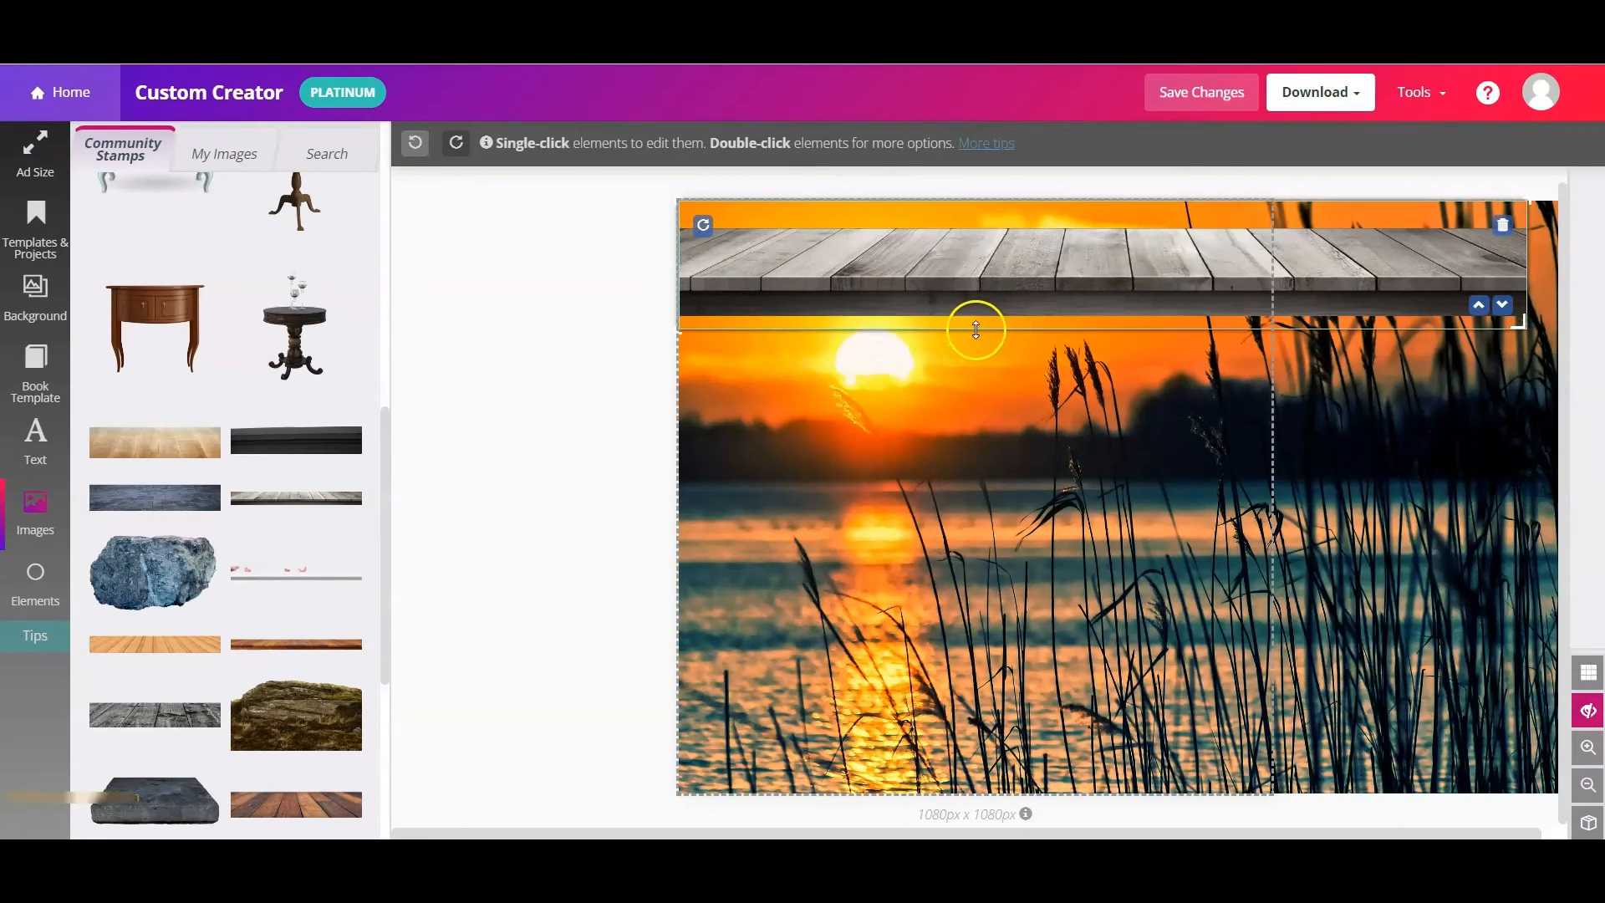
left_click_drag(976, 333, 490, 713)
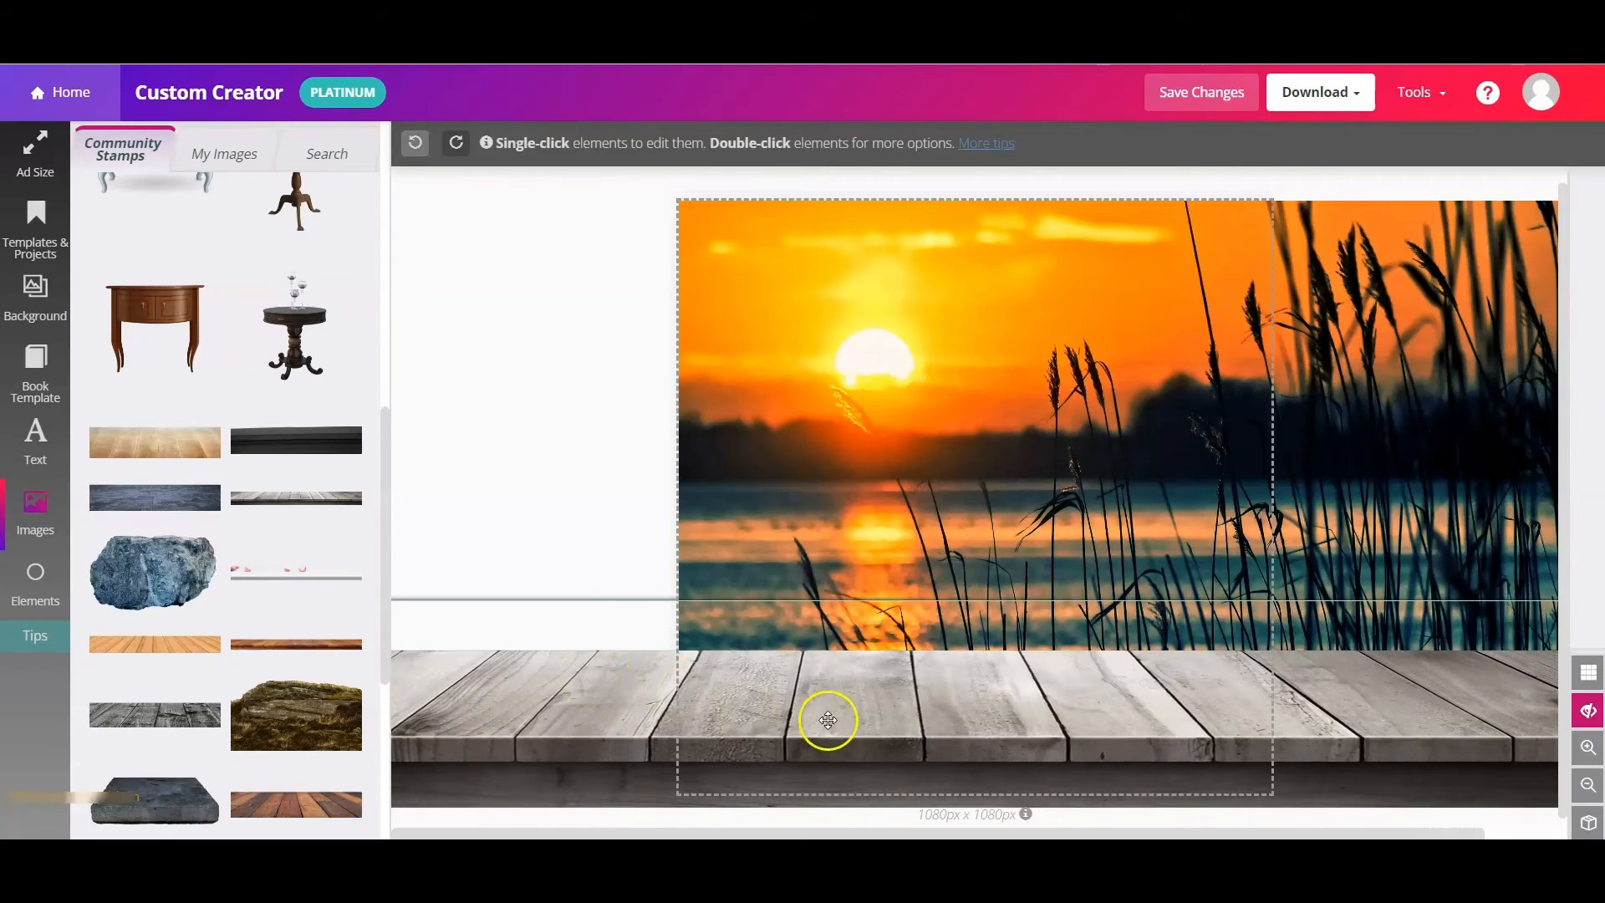
Apply the B&W filter to the wooden plank shelf
left_click(890, 706)
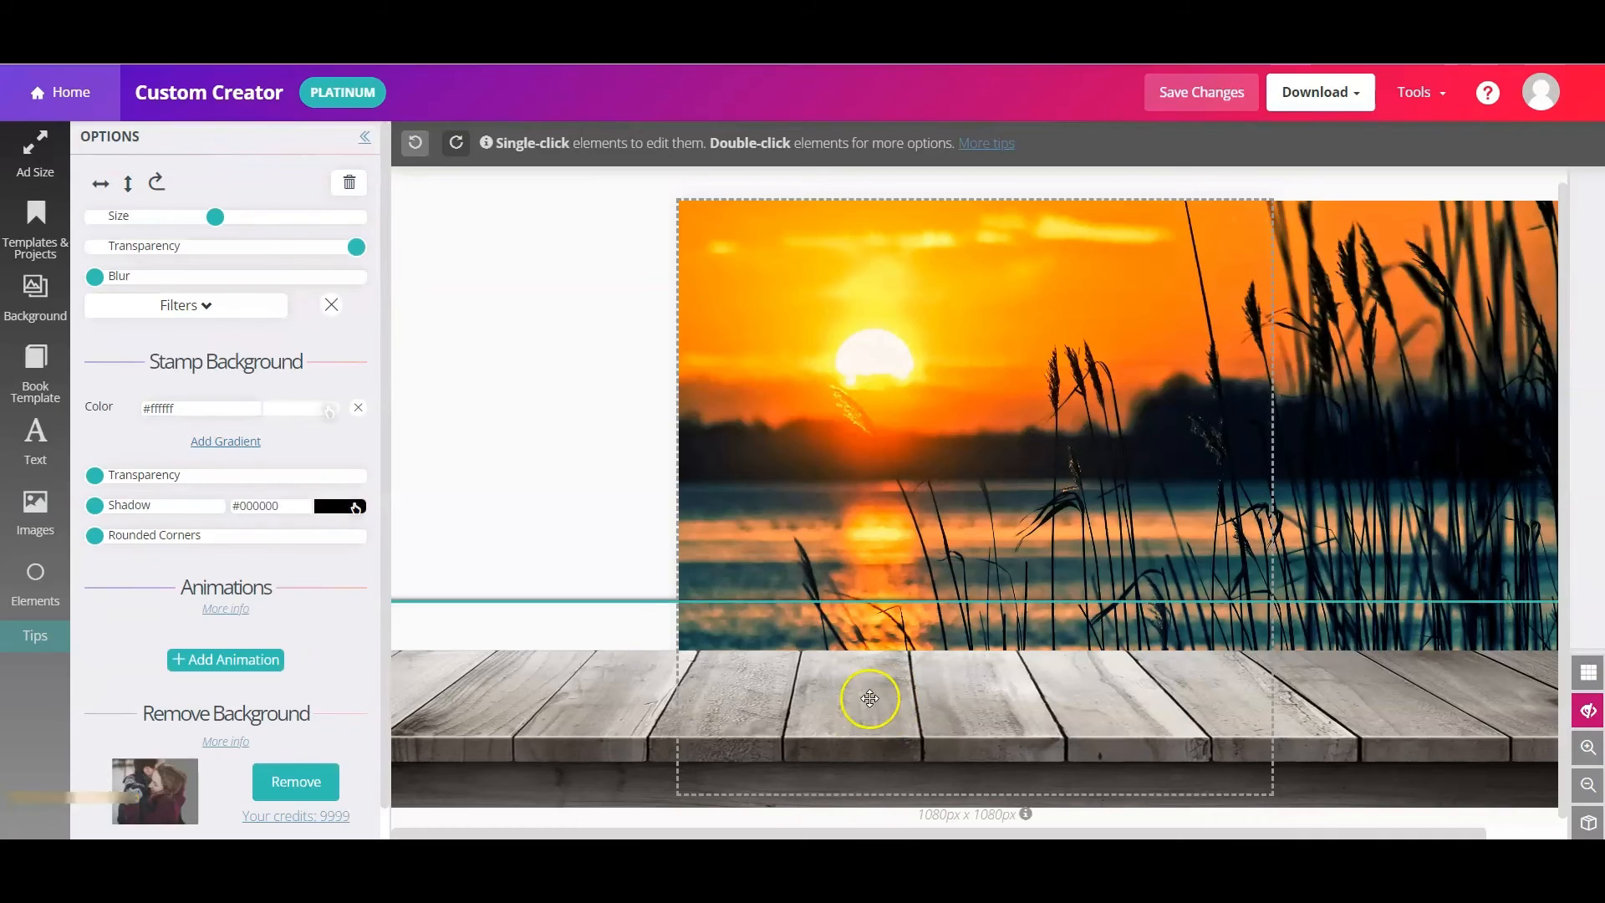
left_click(206, 310)
left_click(272, 430)
Apply the B&W filter to the sunset lake background, then hide the overflow outside the canvas
left_click(816, 393)
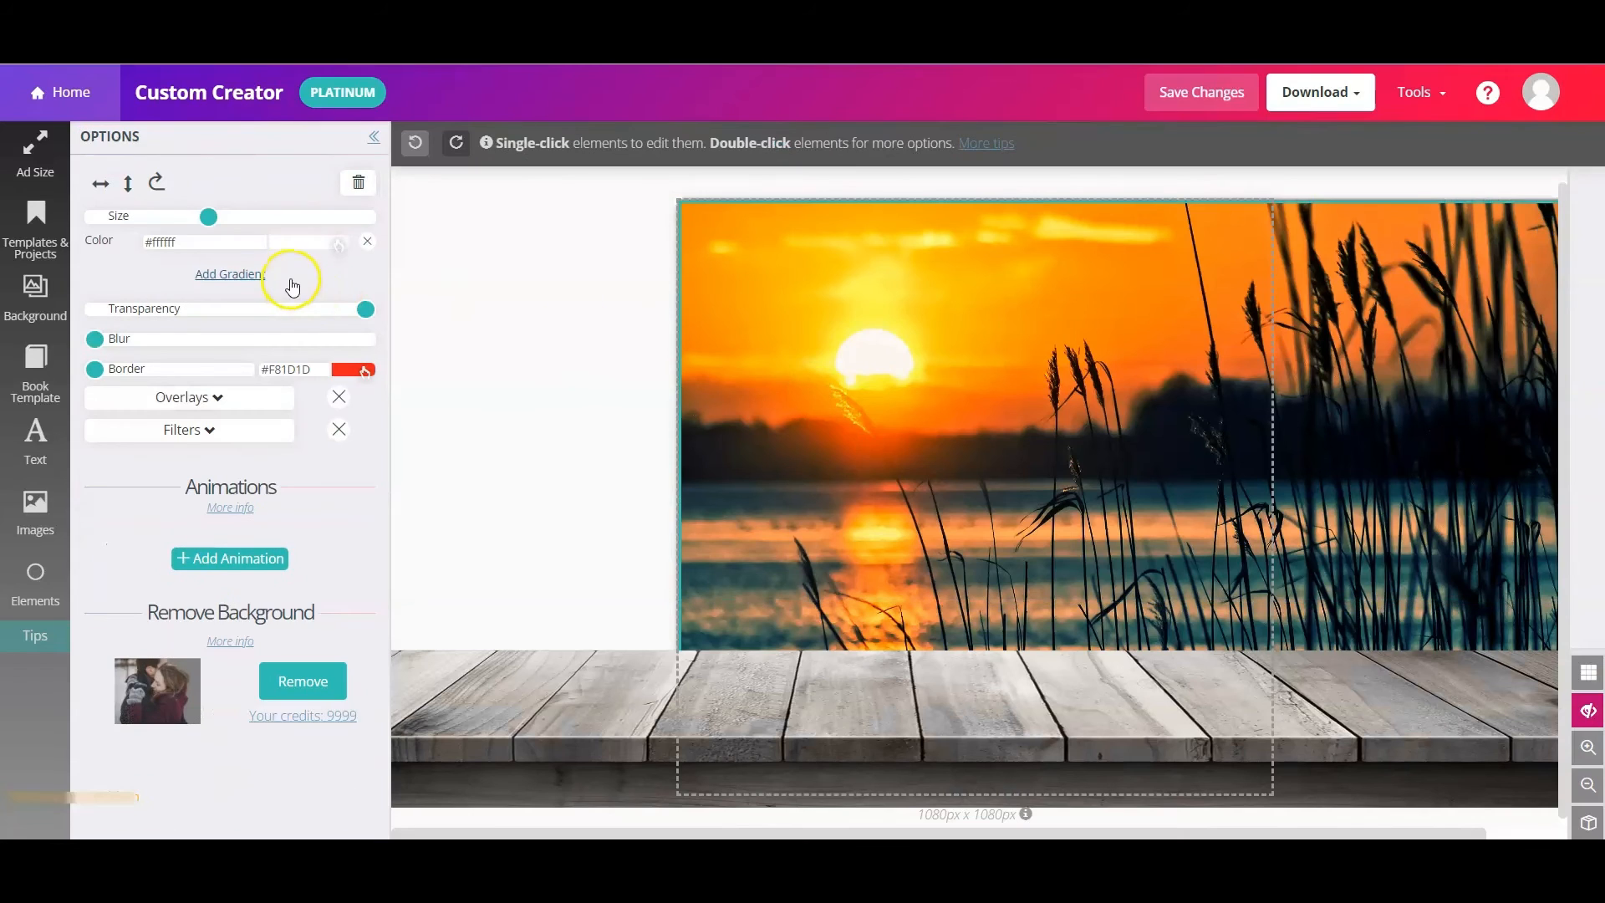
left_click(240, 433)
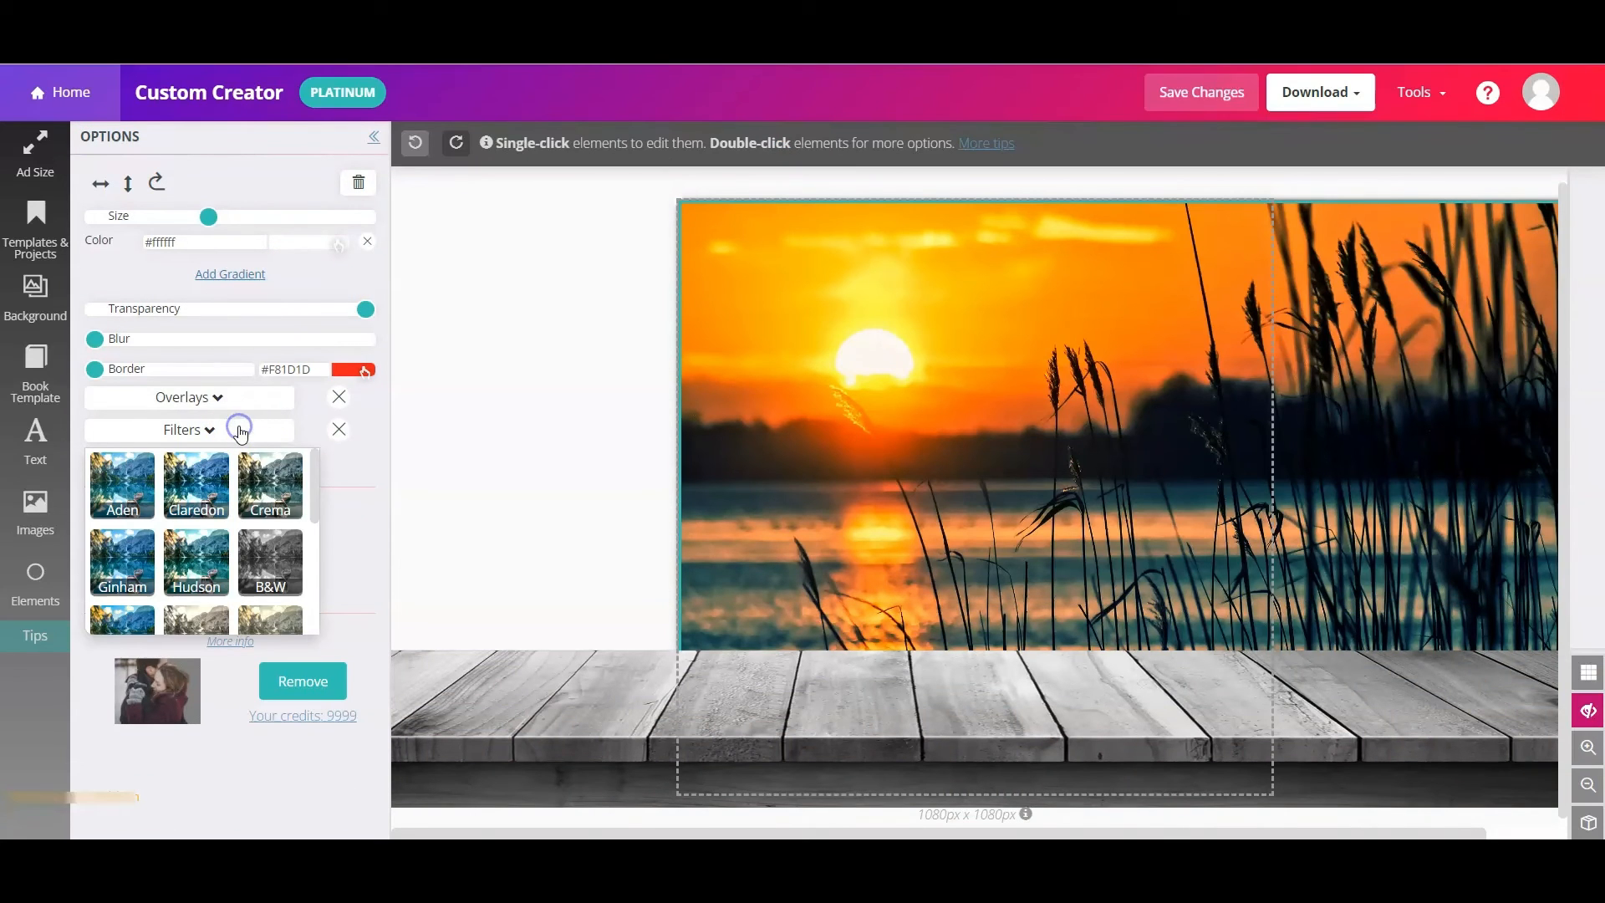
left_click(282, 558)
left_click(1589, 710)
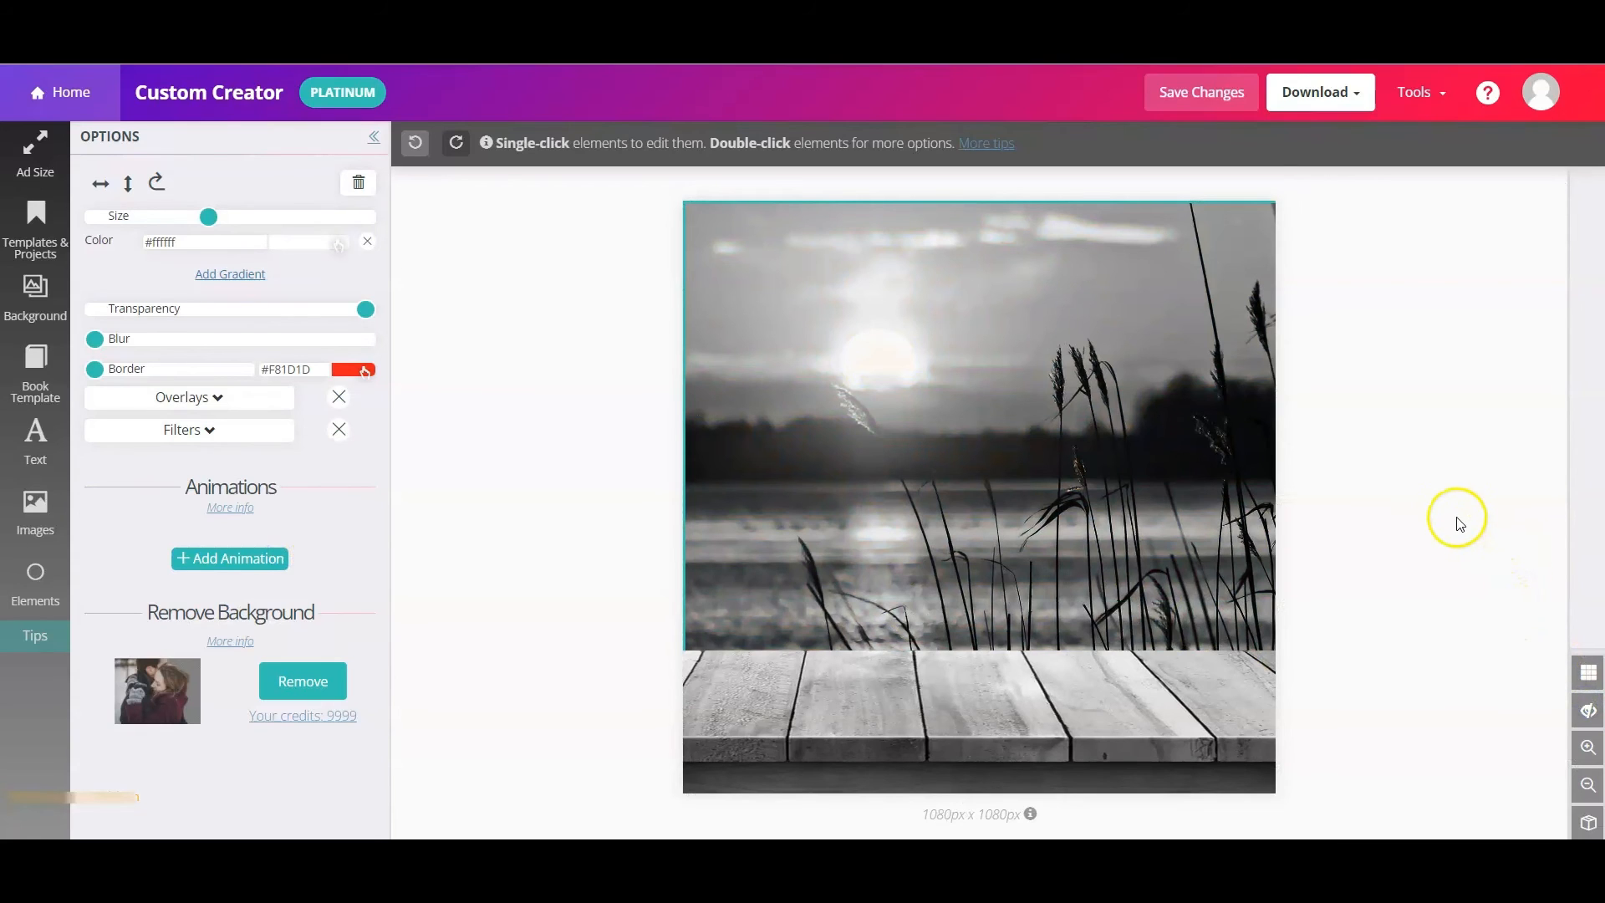
Add the angled black tablet mockup from the eBook templates, enlarge it and stand it on the left part of the plank shelf
left_click(20, 385)
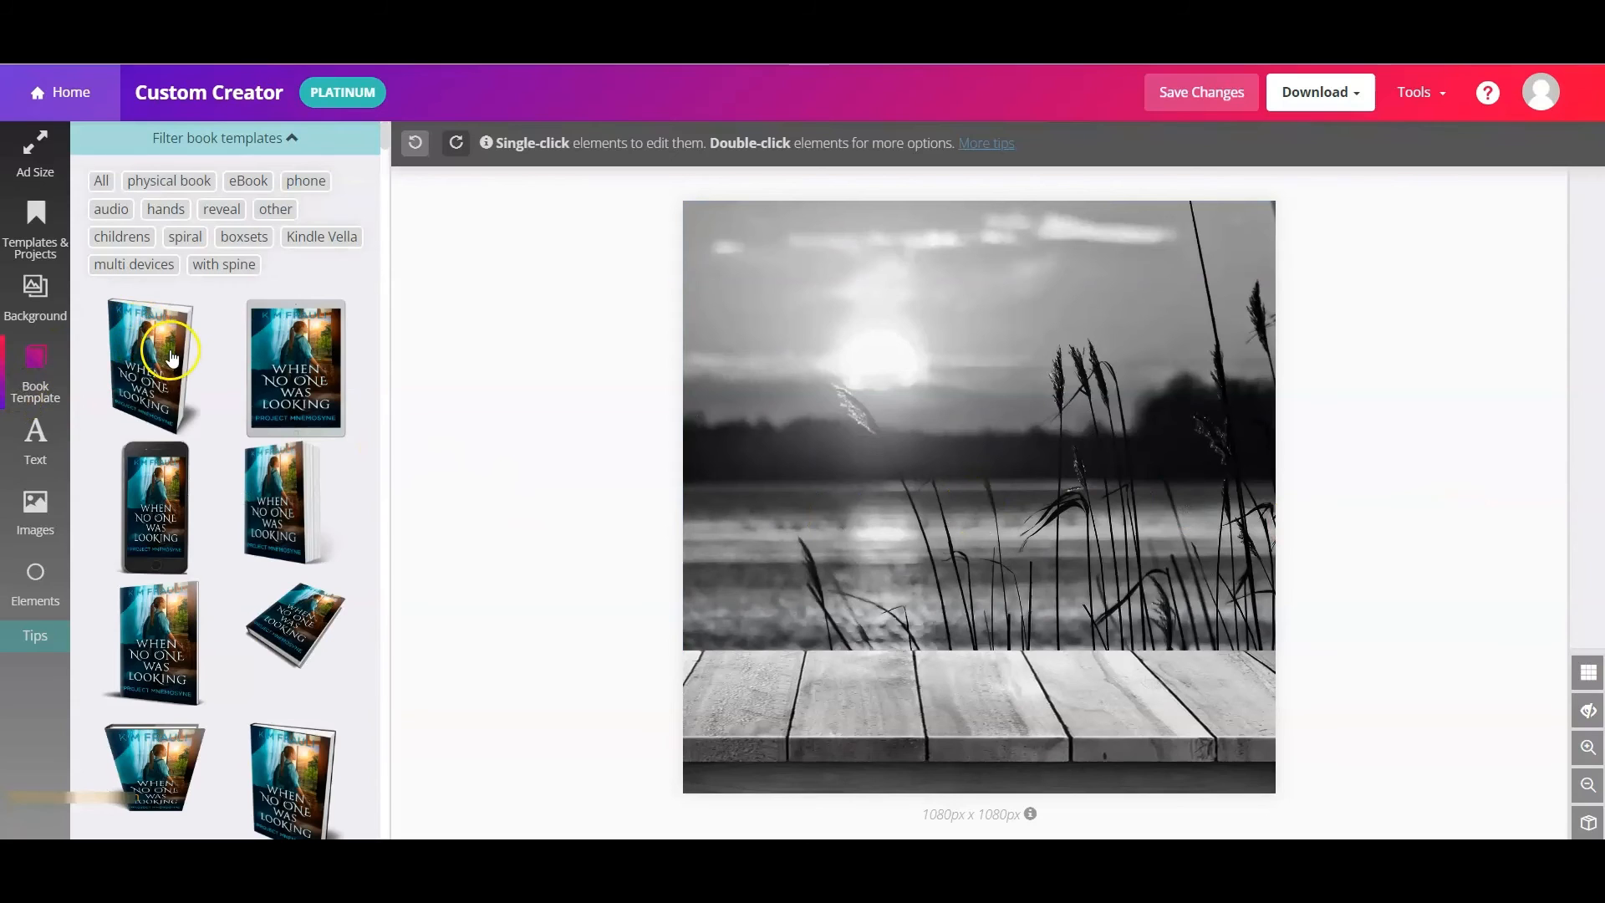
left_click(248, 180)
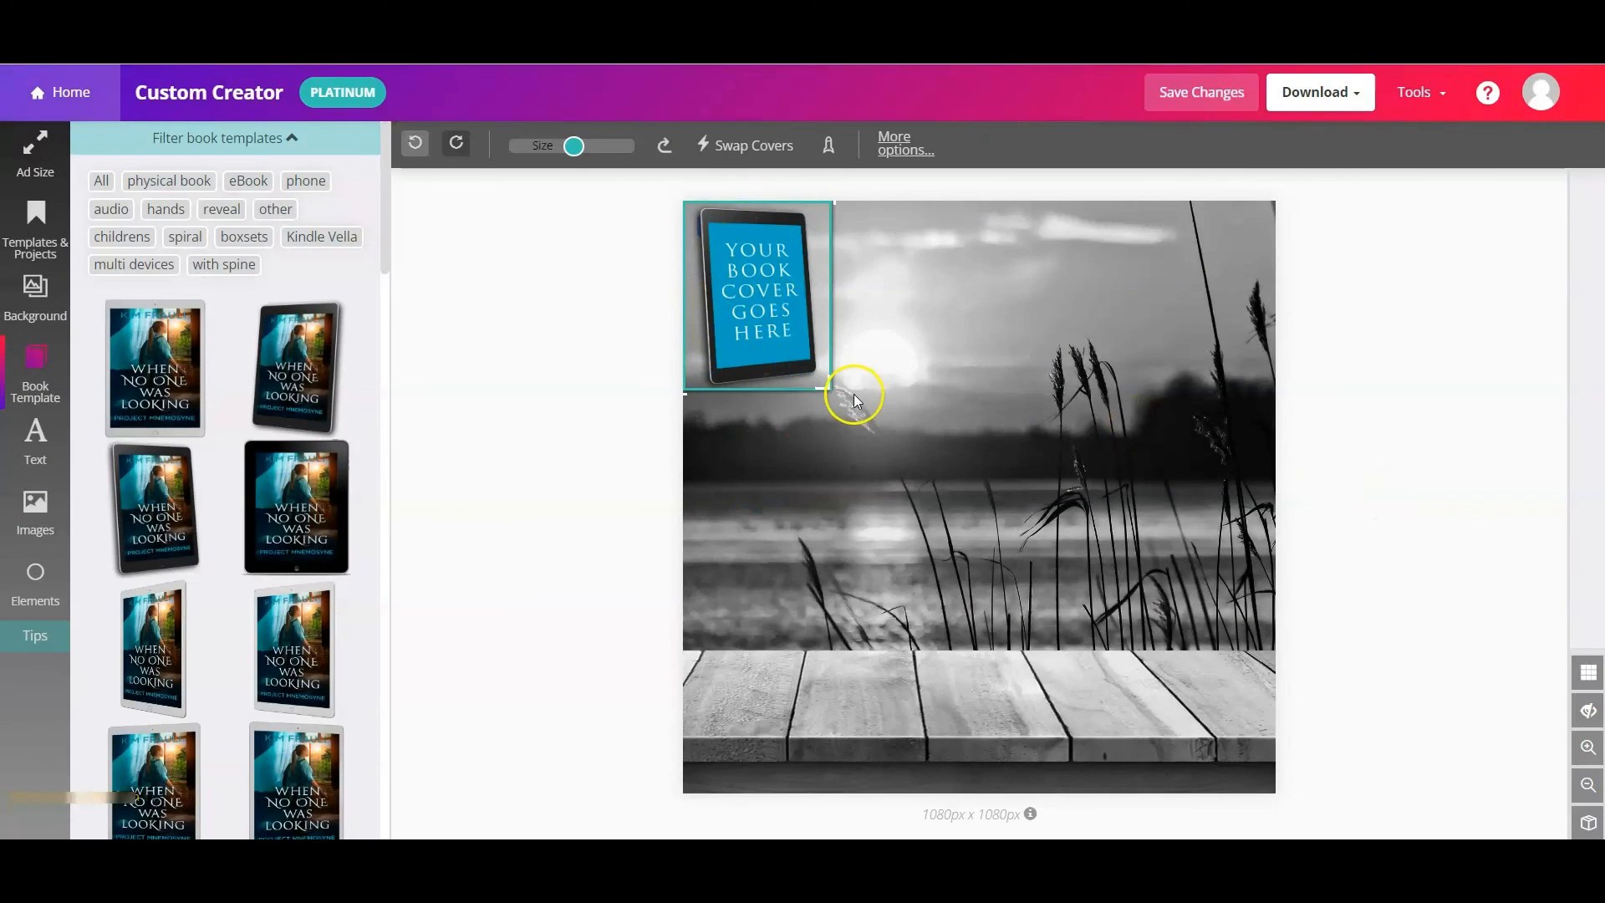
left_click_drag(853, 394, 901, 535)
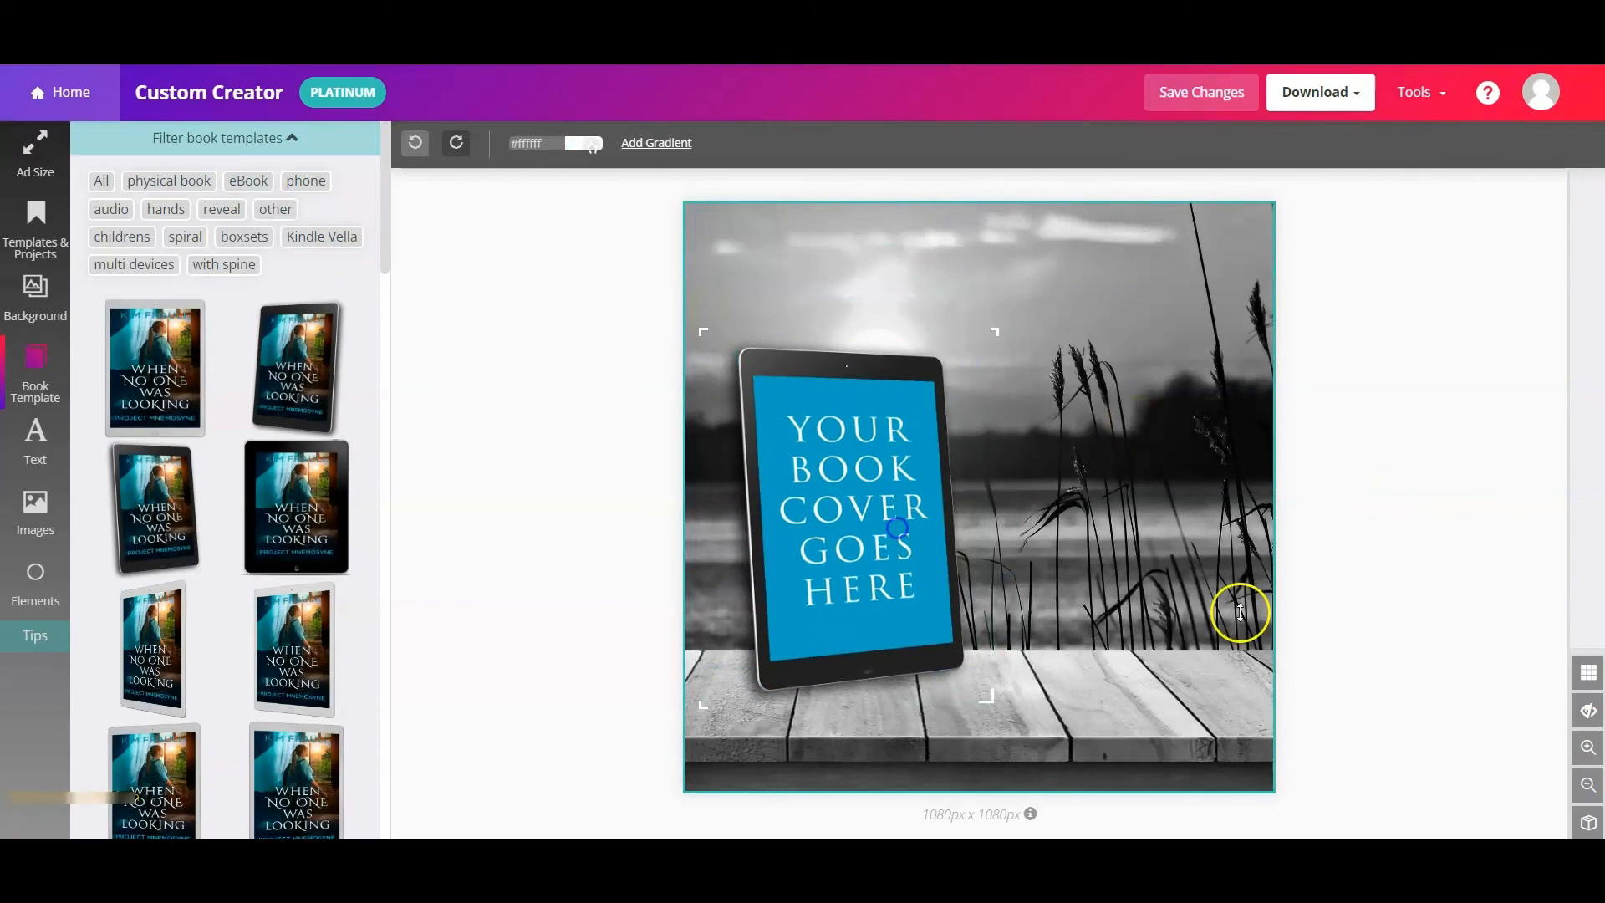
Nudge the plank shelf gradually to the right to try different board angles beneath the tablet
left_click(1166, 681)
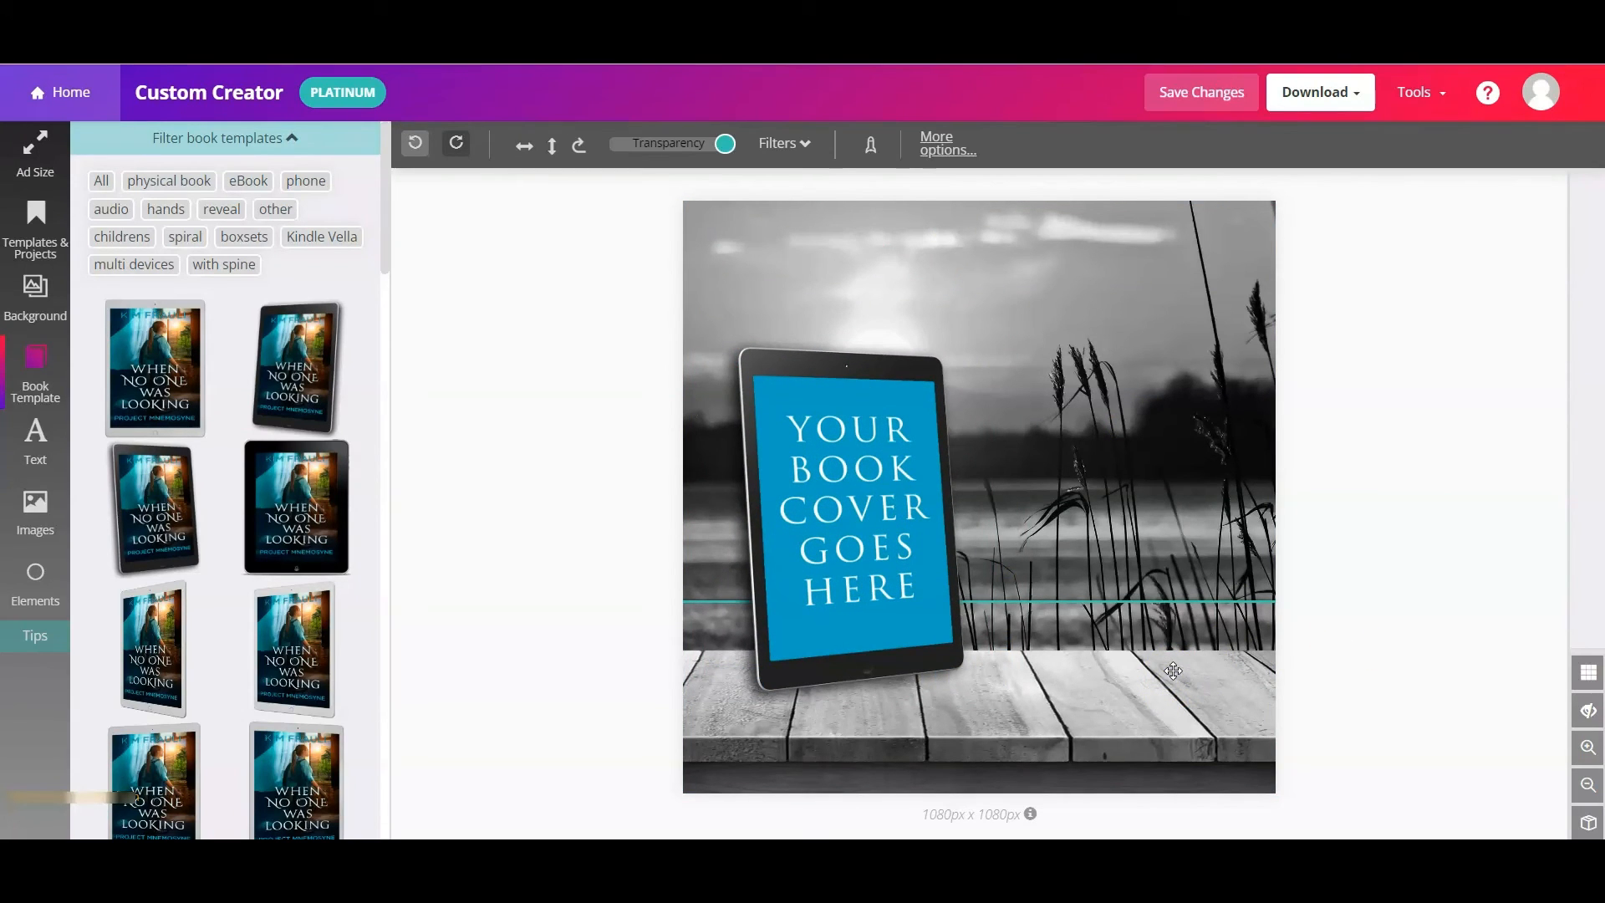
key("Right")
key("Right")
key("Right")
key("Right")
key("Right")
key("Right")
key("Right")
key("Right")
key("Right")
key("Right")
key("Right")
key("Right")
key("Right")
key("Right")
key("Right")
key("Right")
key("Right")
key("Right")
key("Right")
key("Right")
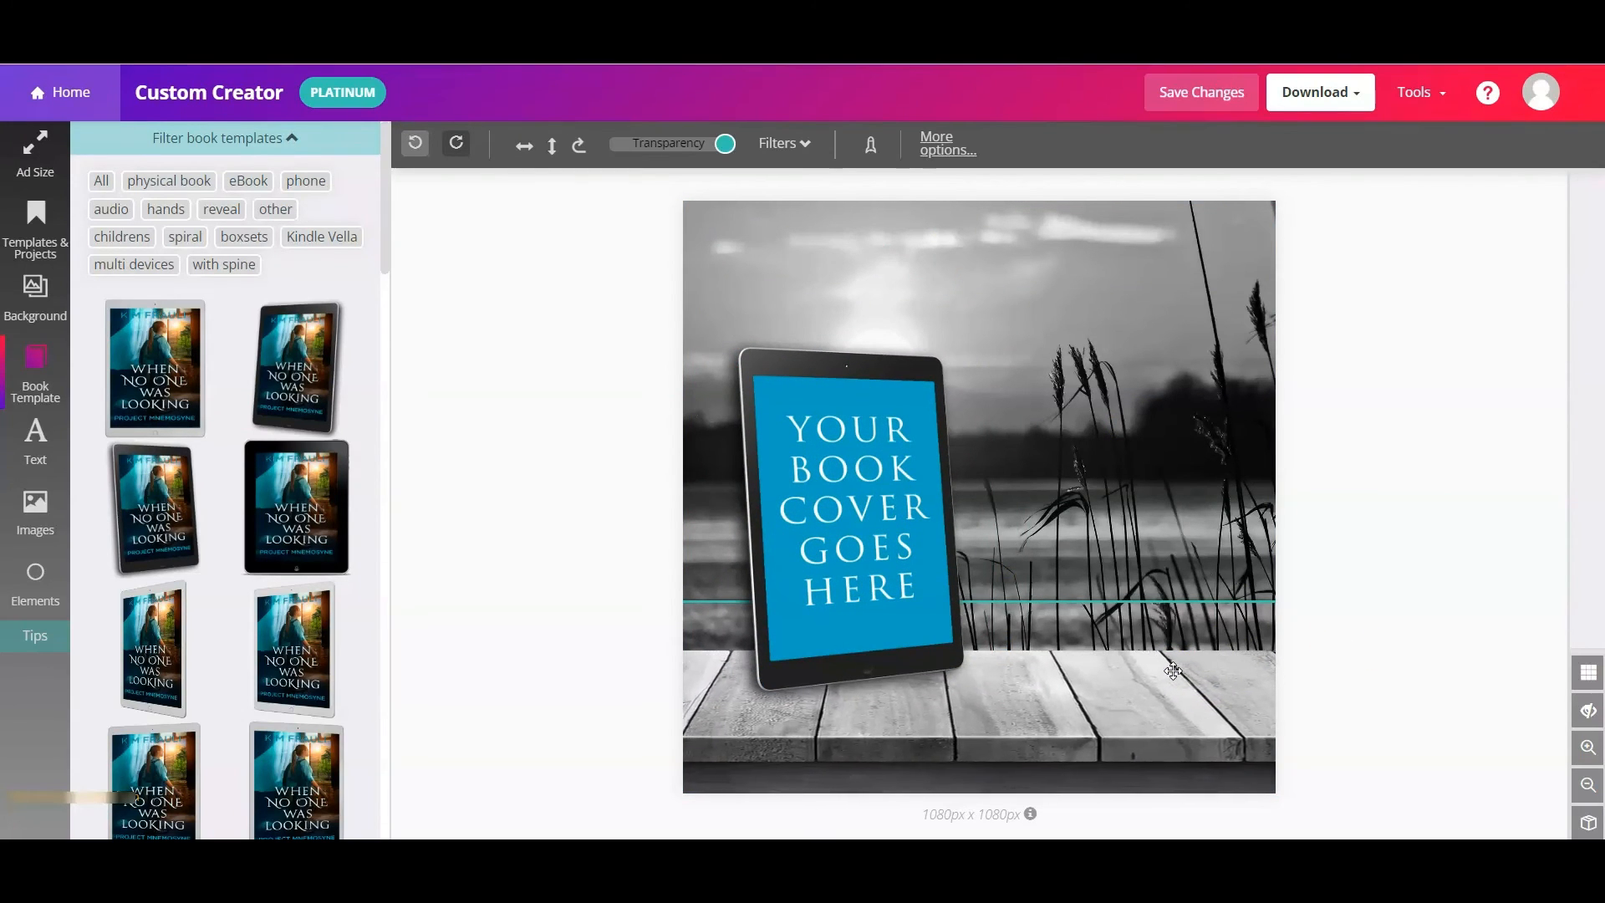
key("Right")
key("Right")
key("Right")
key("Right")
key("Right")
key("Right")
key("Right")
key("Right")
key("Right")
key("Right")
key("Right")
key("Right")
key("Right")
key("Right")
key("Right")
key("Right")
key("Right")
key("Right")
key("Right")
key("Right")
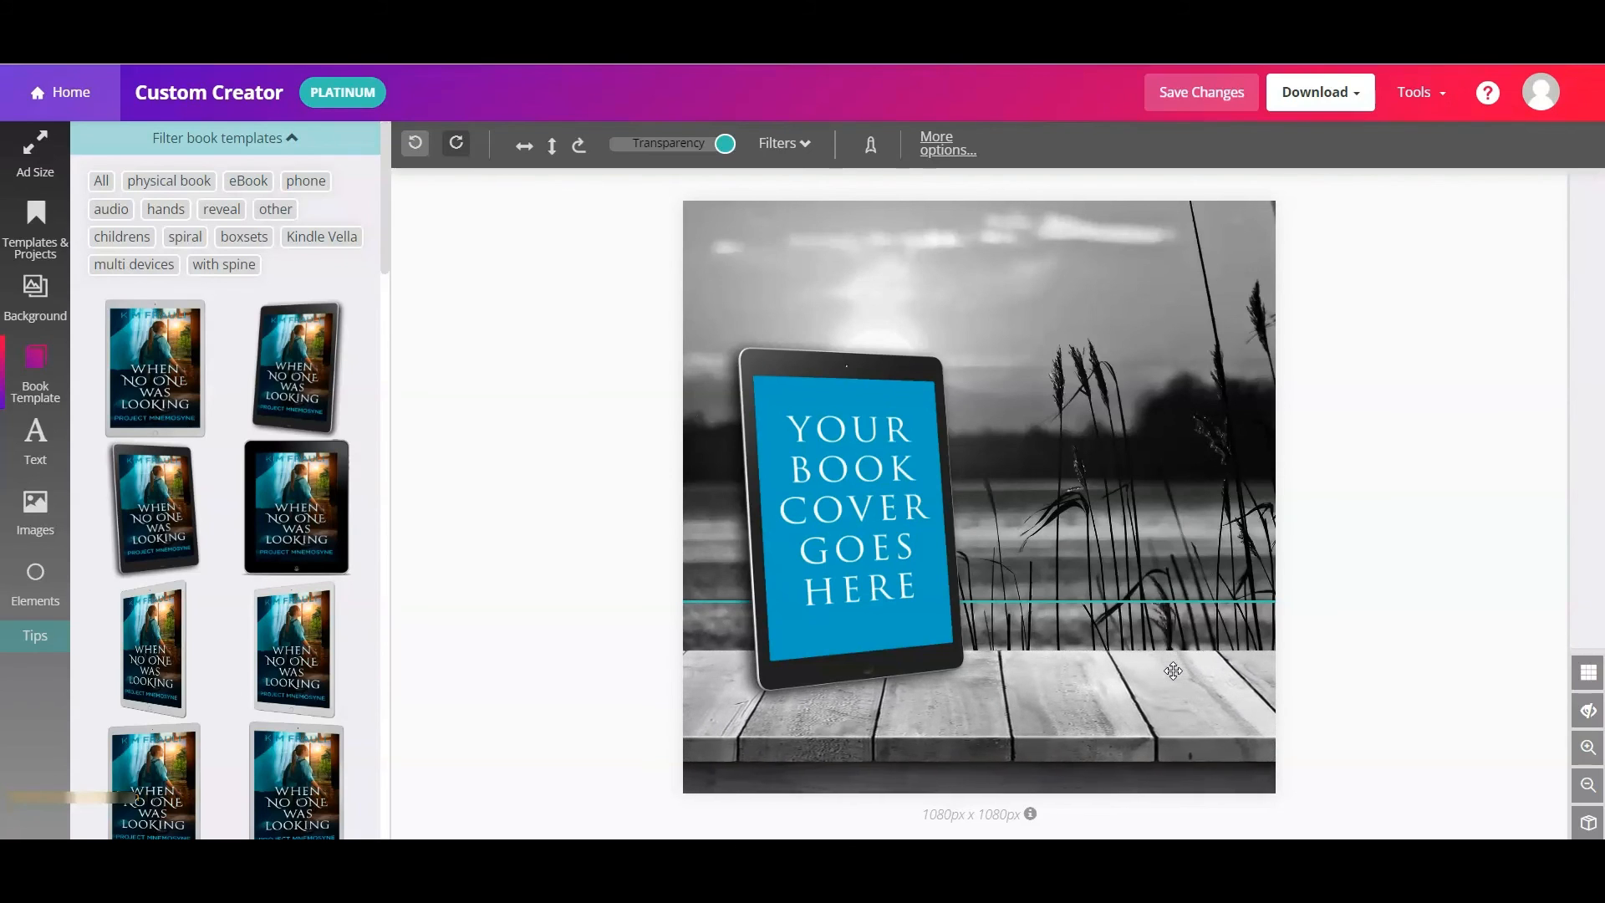
key("Right")
key("Right")
key("Right")
key("Right")
key("Right")
key("Right")
key("Right")
key("Right")
key("Right")
key("Right")
key("Right")
key("Right")
key("Right")
key("Right")
key("Right")
key("Right")
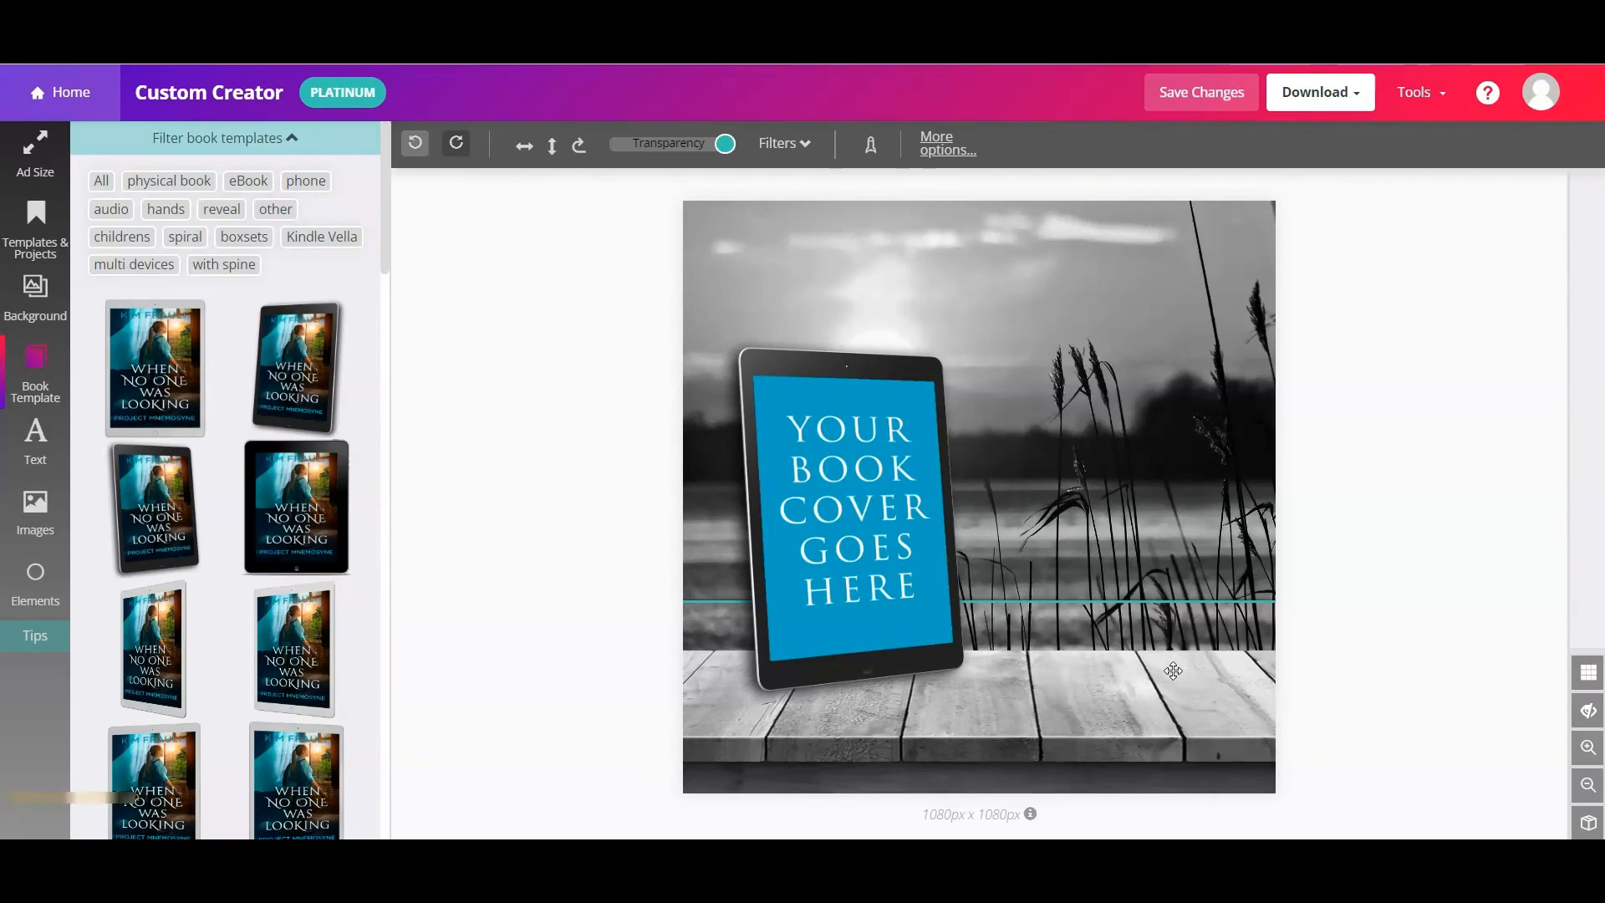
With the overflow shown, try sliding the plank shelf further right until its left end nears the canvas edge
left_click(1588, 710)
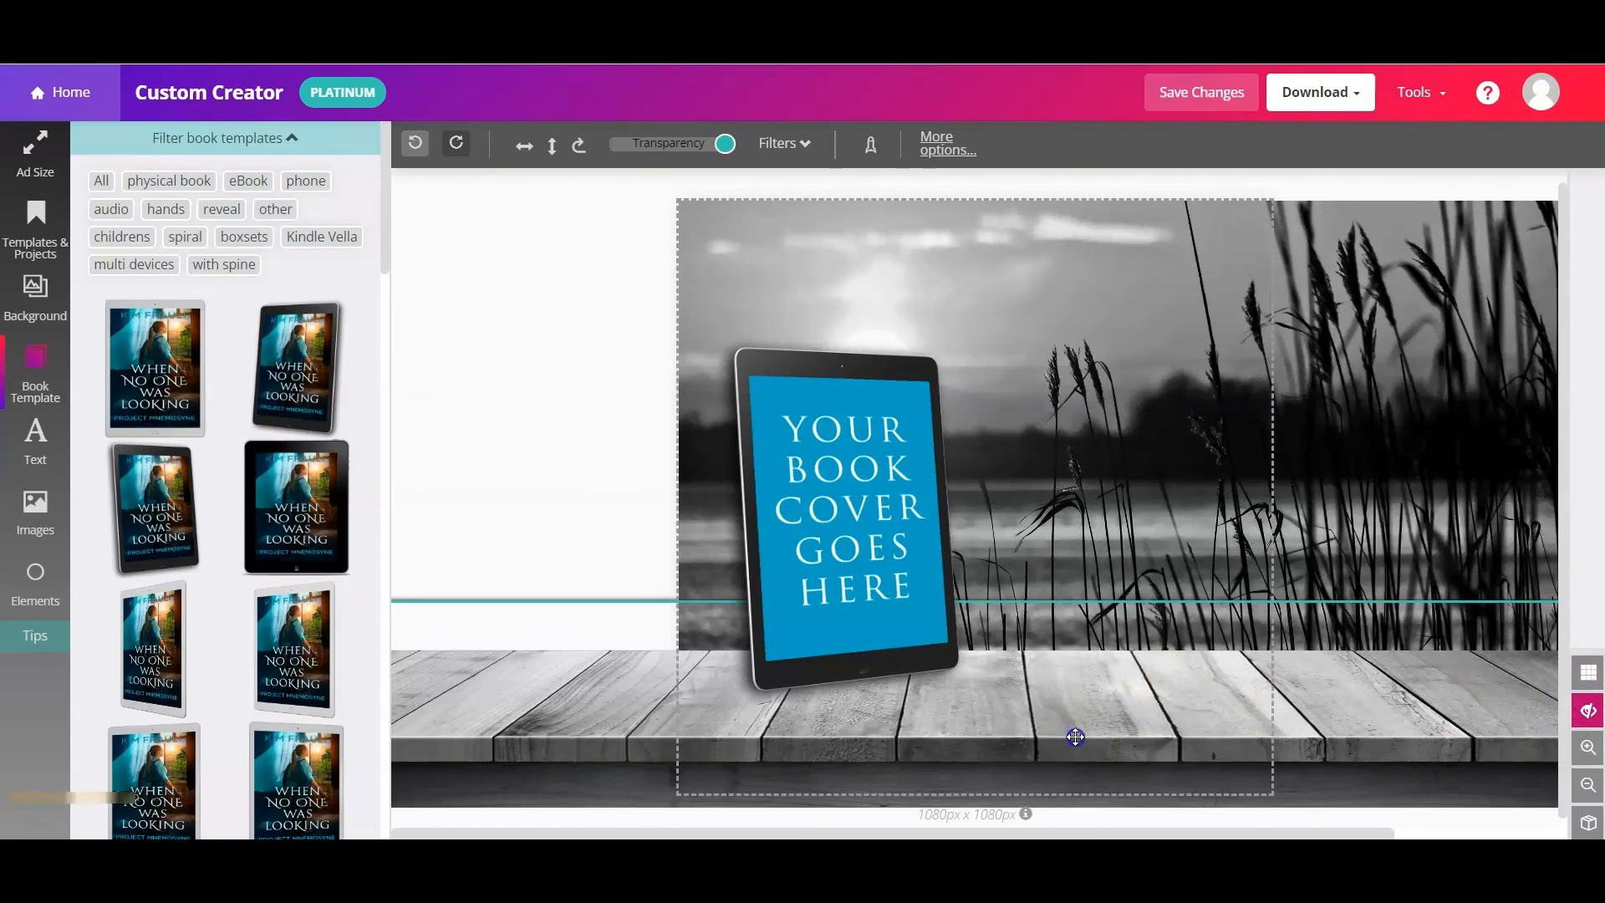
left_click_drag(1075, 736, 1373, 737)
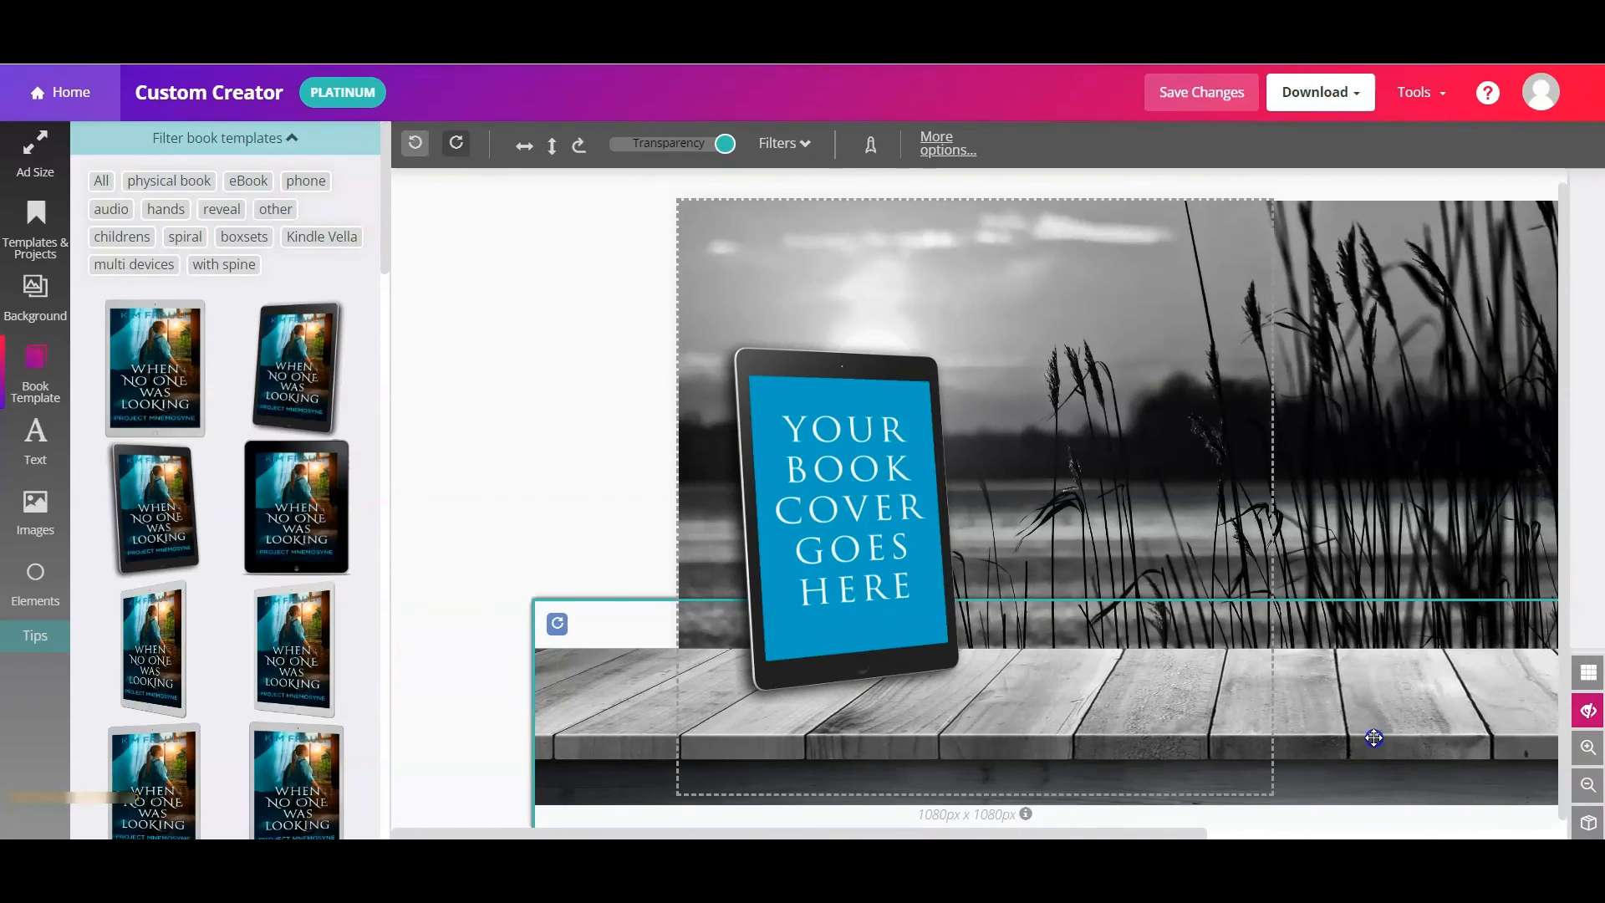
left_click(1588, 710)
Slide the plank shelf far left so its right-hand boards fill the canvas bottom, then hide the overflow and deselect everything
left_click(1588, 710)
left_click_drag(1460, 703, 821, 707)
left_click(1591, 708)
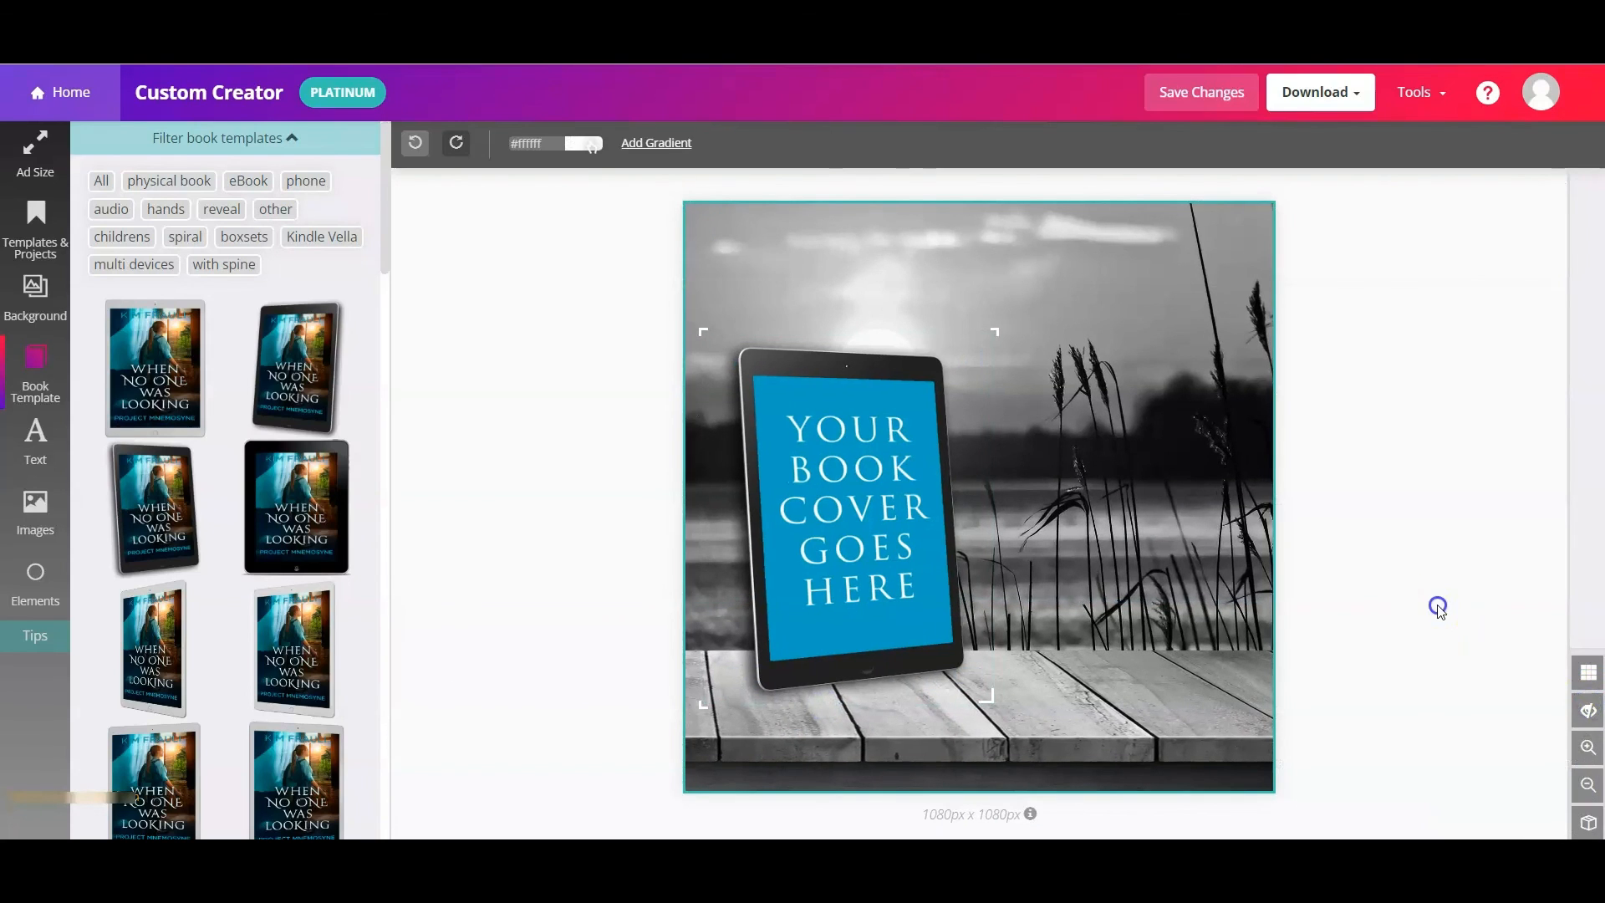
left_click(1438, 608)
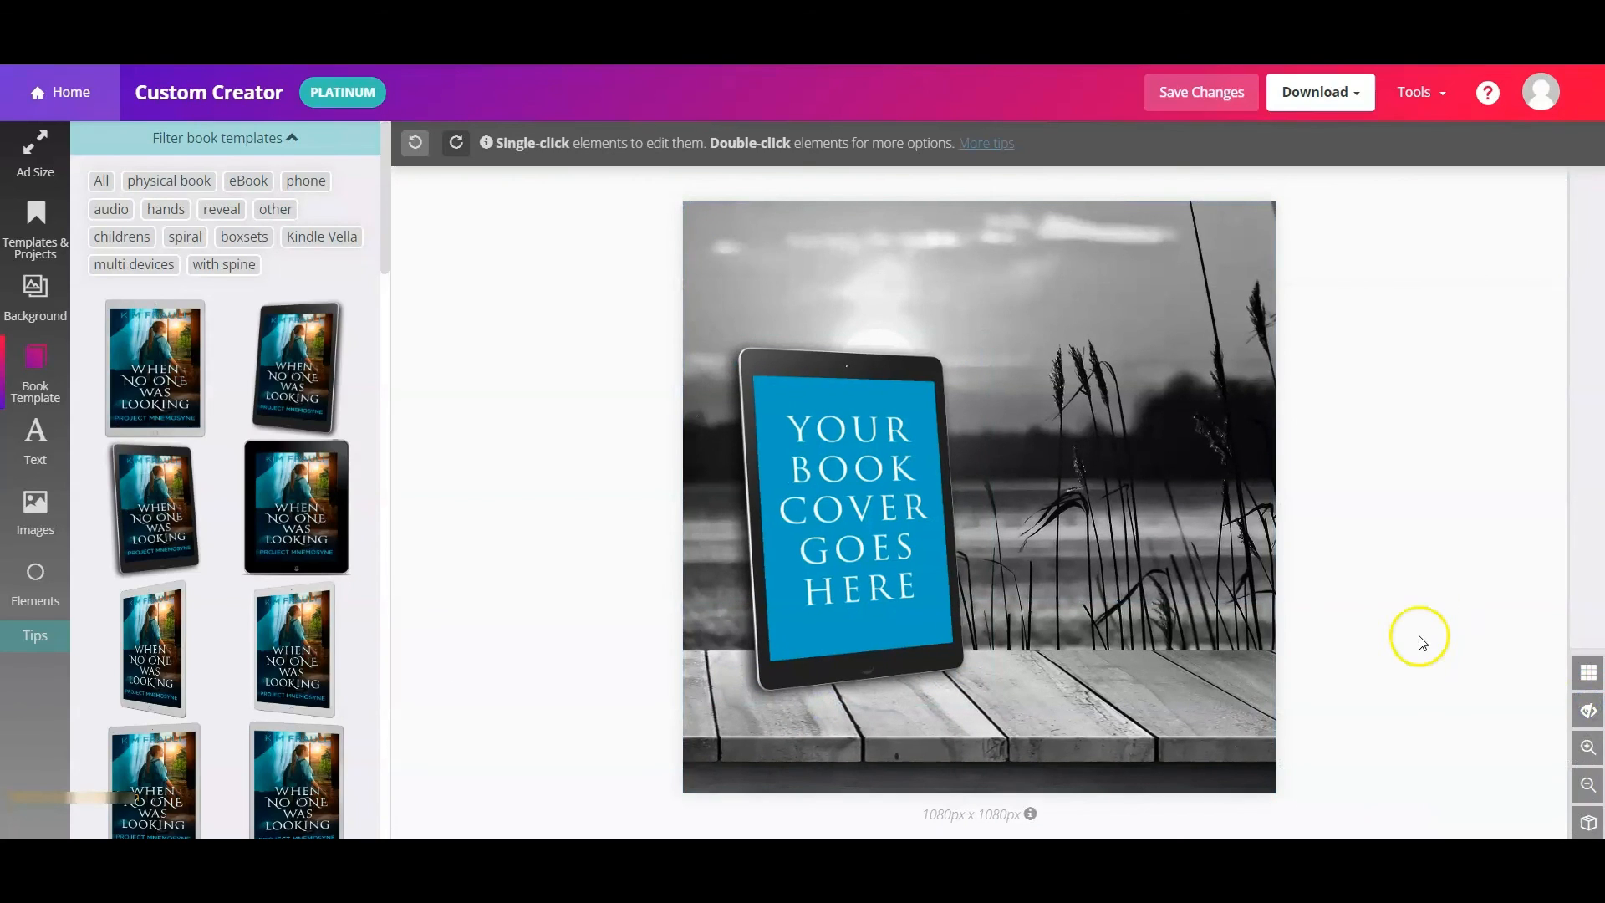
Browse the other surfaces in the book shelf category of community stamps
left_click(35, 525)
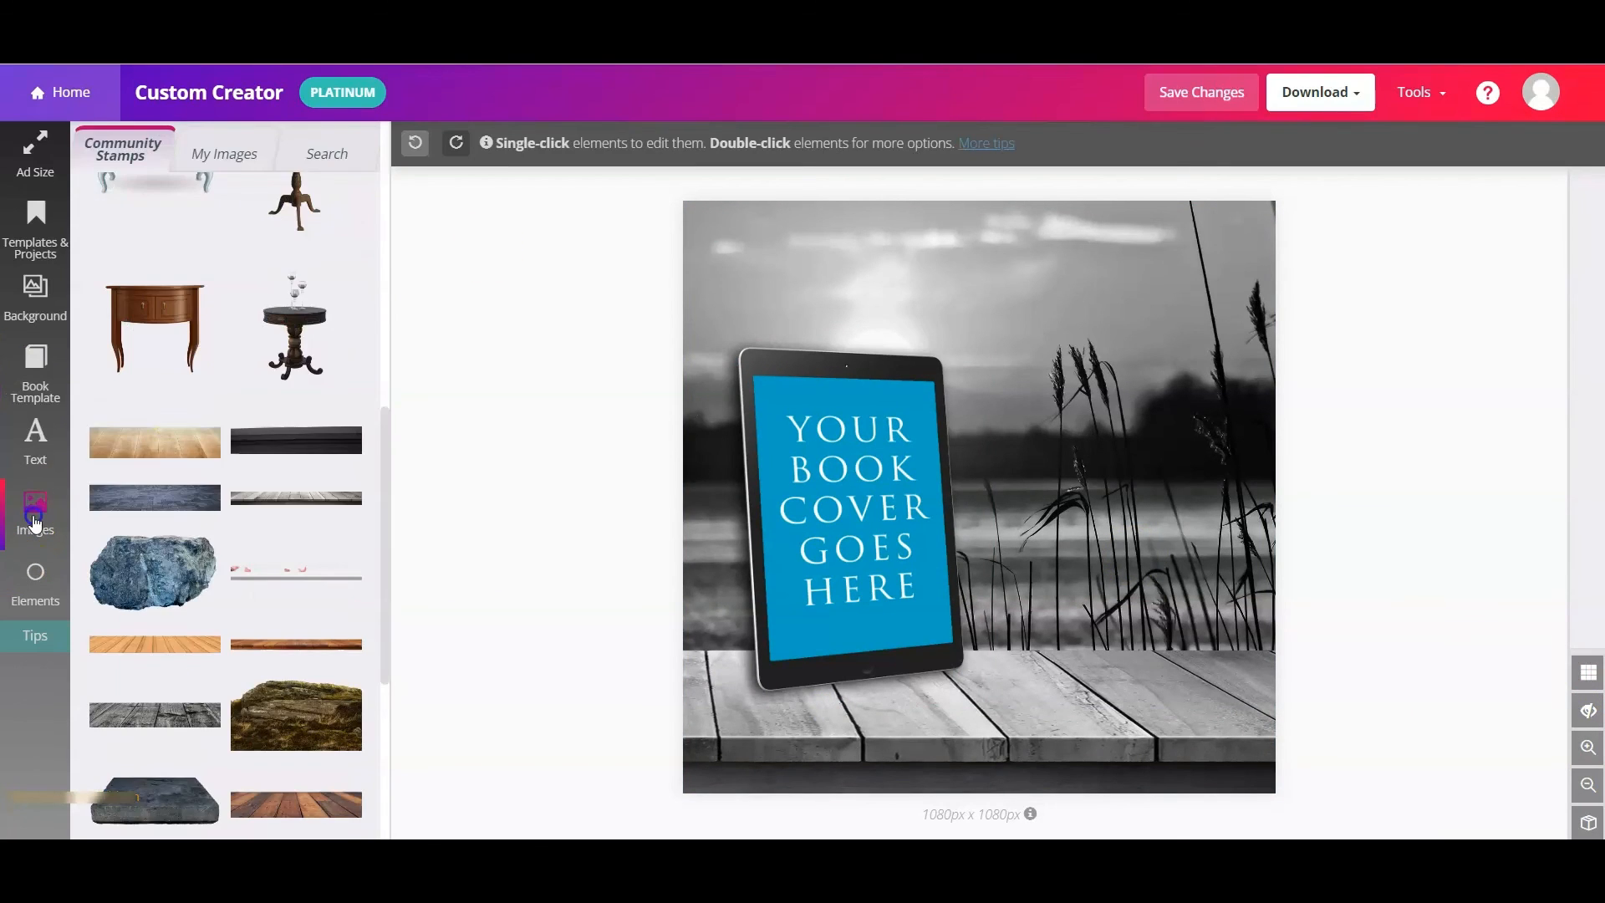
left_click(255, 199)
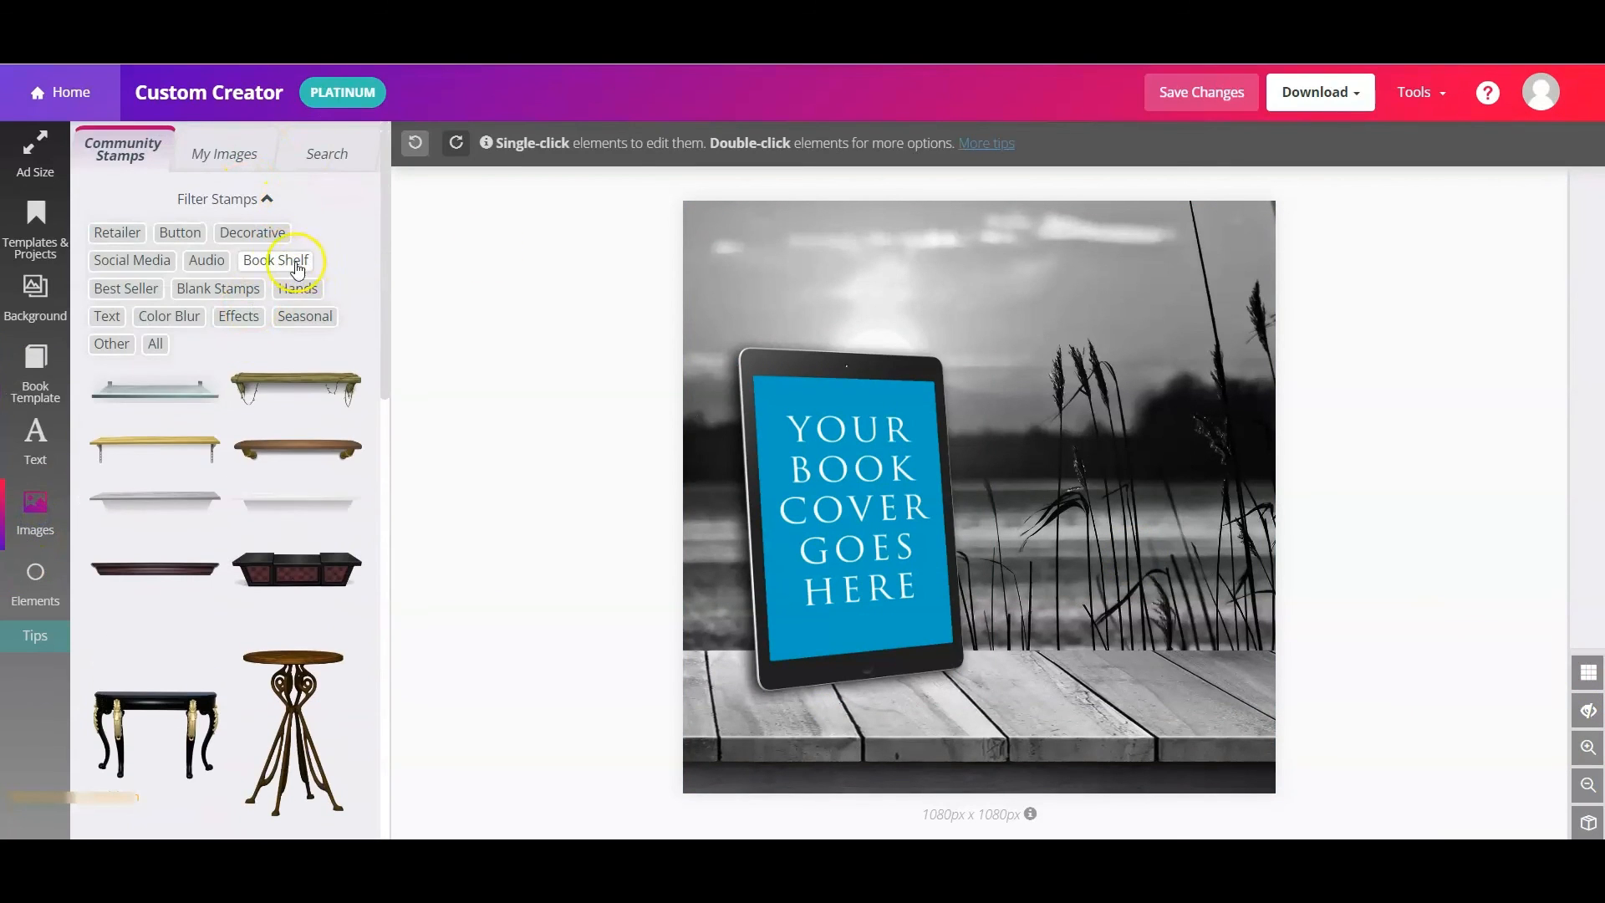
scroll(326, 284, "down", 15)
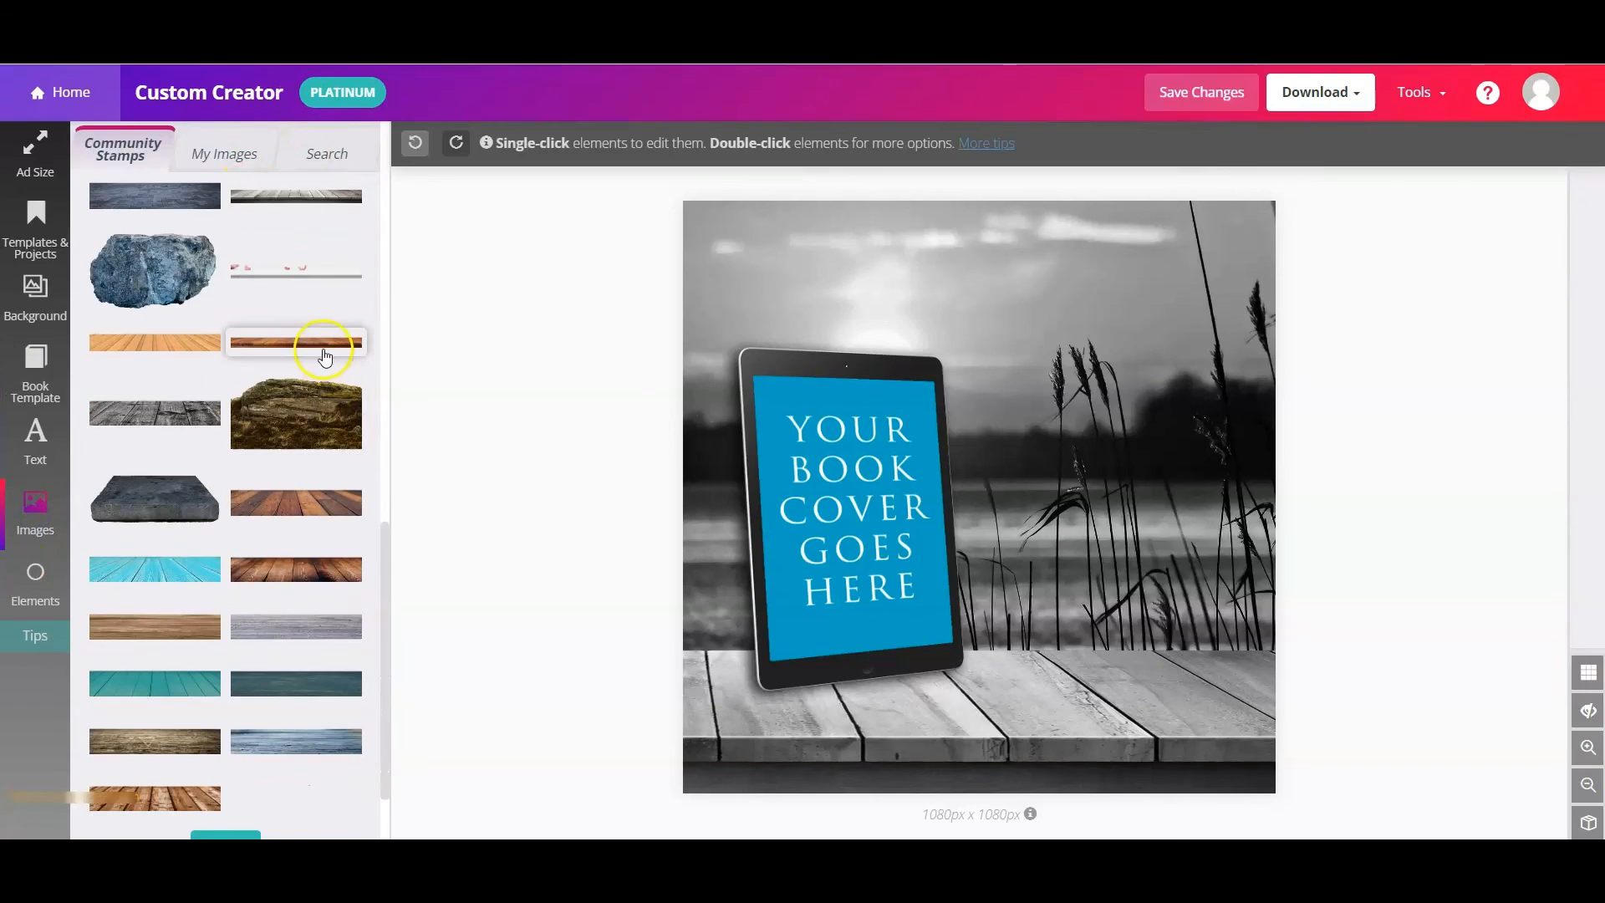